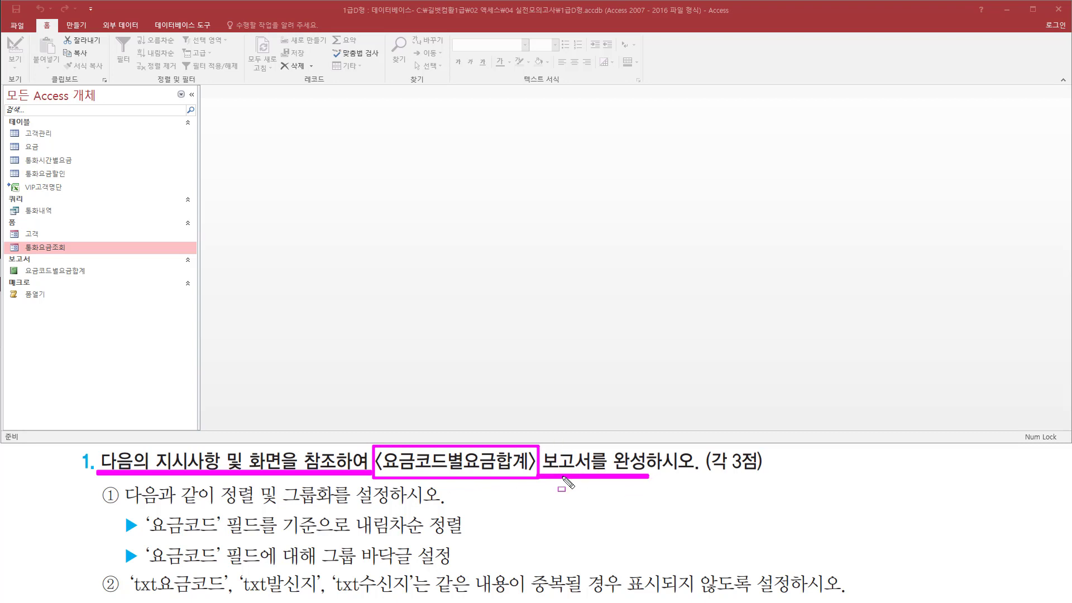
Step: Open the report 요금코드별요금합계 from the list of database objects
{"action": "mouse_move", "coordinate": [7, 254]}
{"action": "left_mouse_down"}
{"action": "mouse_move", "coordinate": [21, 275]}
{"action": "mouse_move", "coordinate": [100, 278]}
{"action": "left_mouse_up"}
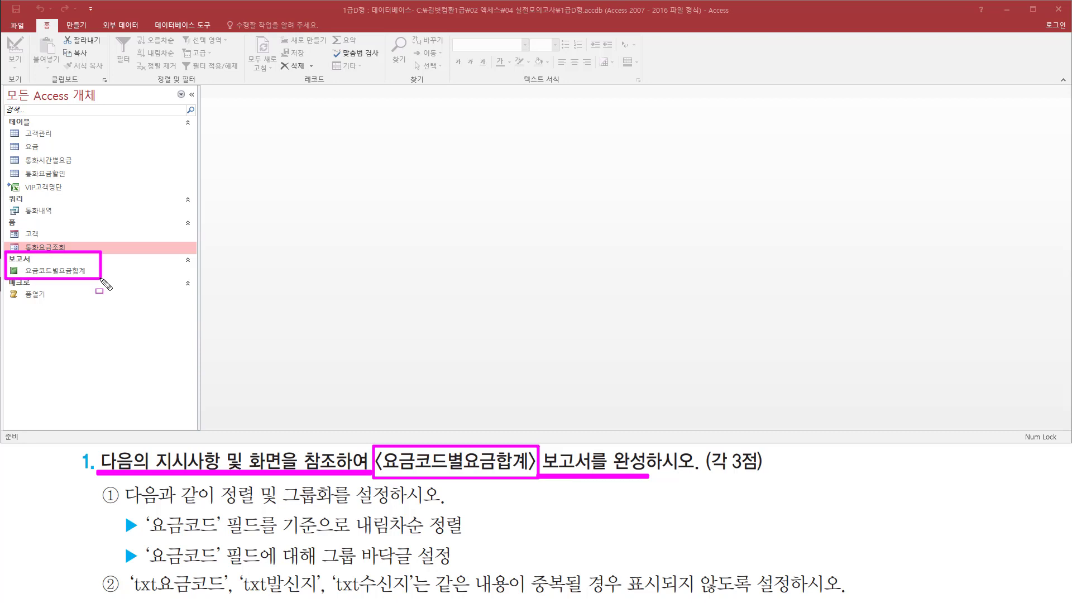
{"action": "key", "text": "Escape"}
{"action": "left_click", "coordinate": [70, 274]}
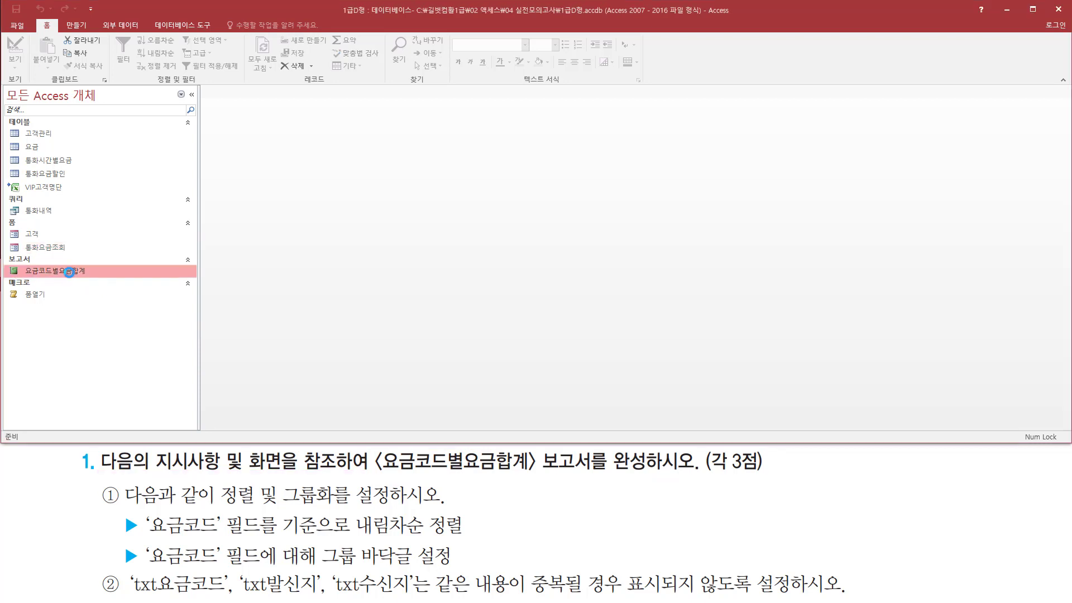
{"action": "double_click", "coordinate": [69, 273]}
{"action": "left_click", "coordinate": [725, 222]}
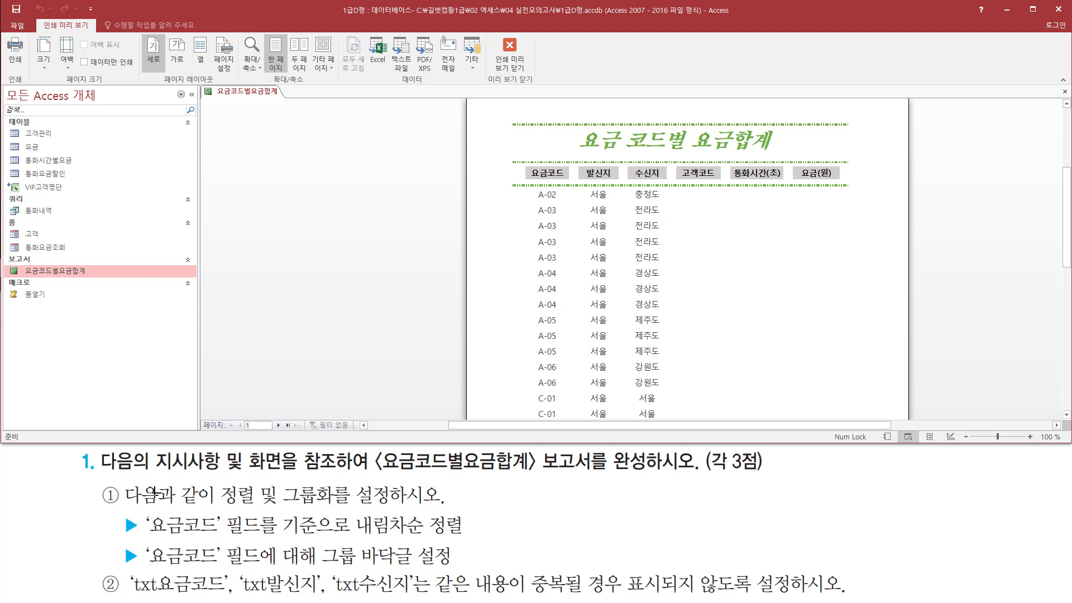
{"action": "left_click_drag", "start_coordinate": [124, 509], "coordinate": [447, 509]}
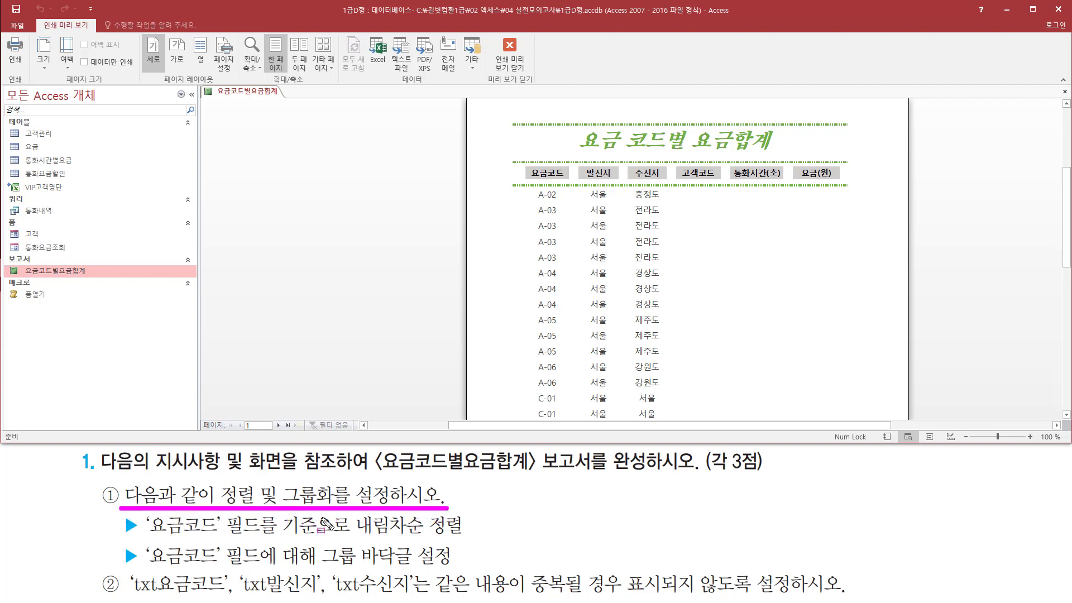
{"action": "mouse_move", "coordinate": [141, 514]}
{"action": "left_mouse_down"}
{"action": "mouse_move", "coordinate": [169, 560]}
{"action": "mouse_move", "coordinate": [264, 568]}
{"action": "left_mouse_up"}
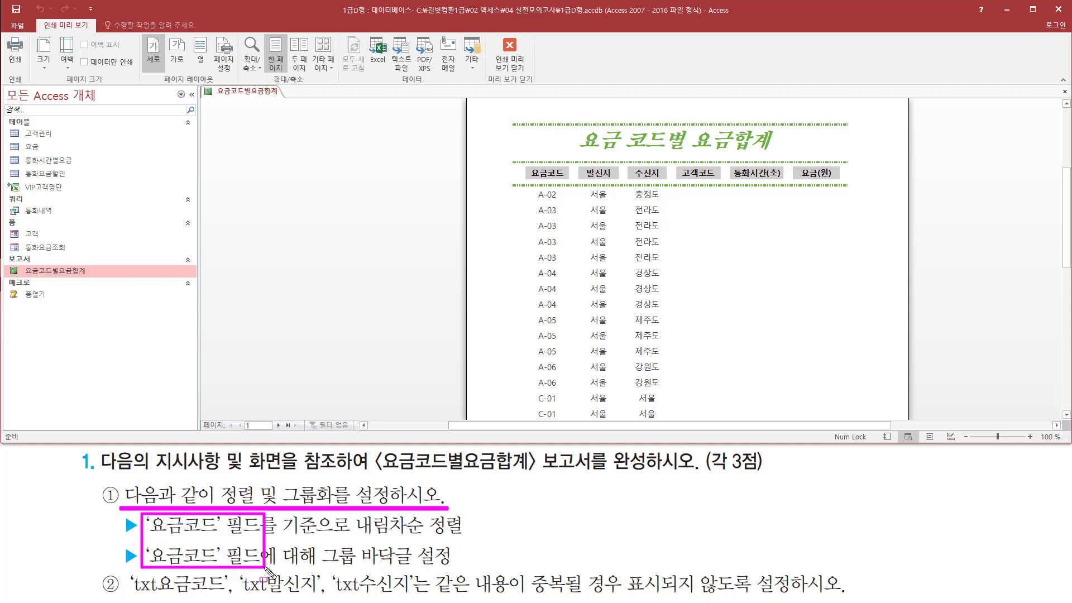
{"action": "mouse_move", "coordinate": [515, 160]}
{"action": "left_mouse_down"}
{"action": "mouse_move", "coordinate": [565, 433]}
{"action": "mouse_move", "coordinate": [570, 418]}
{"action": "left_mouse_up"}
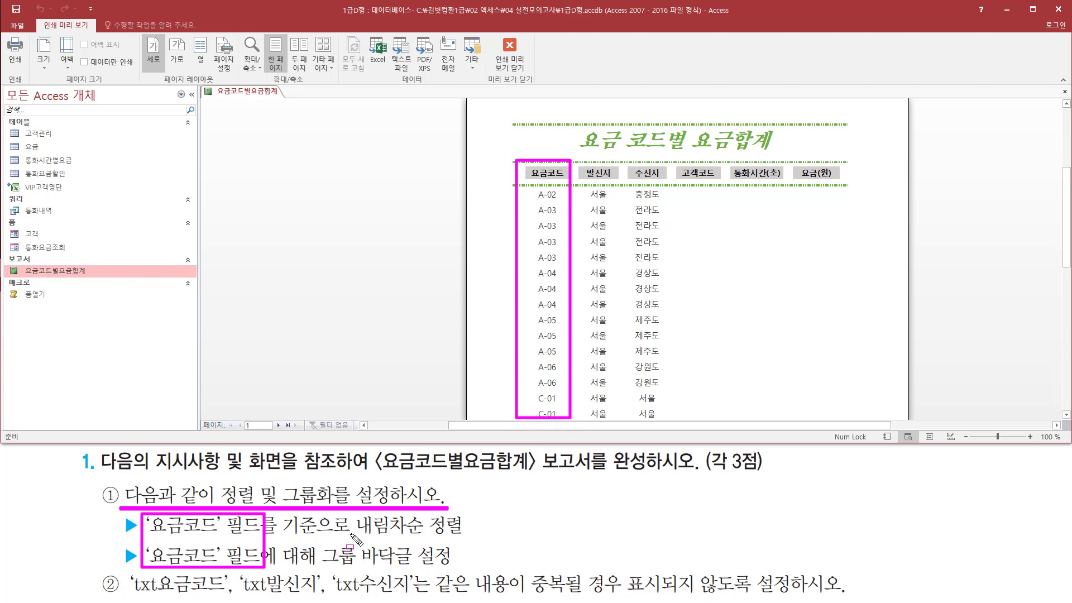
{"action": "left_click_drag", "start_coordinate": [351, 534], "coordinate": [461, 534]}
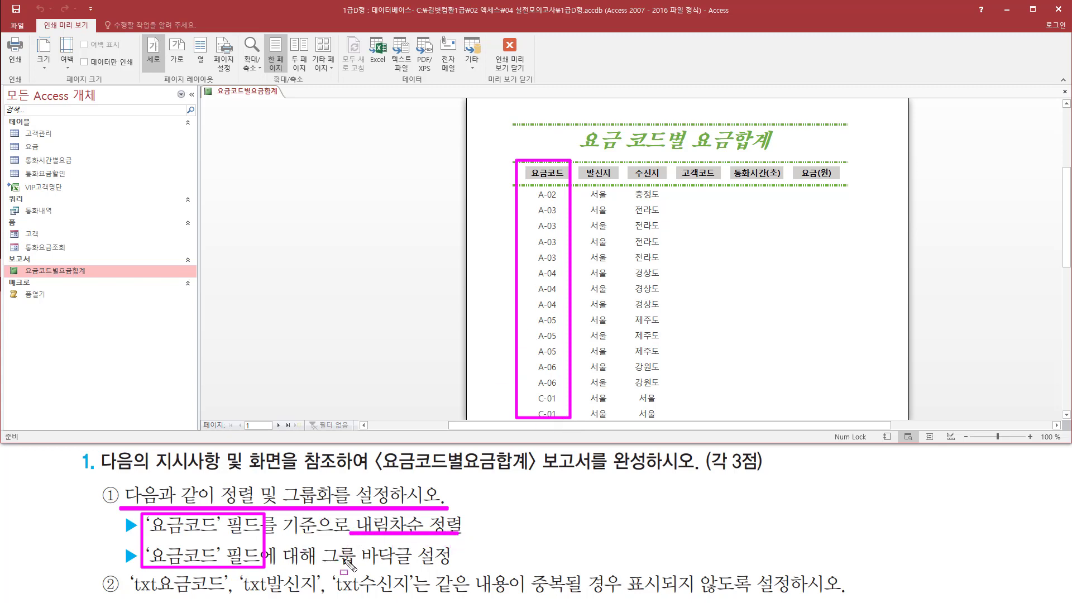
{"action": "left_click_drag", "start_coordinate": [320, 565], "coordinate": [450, 565]}
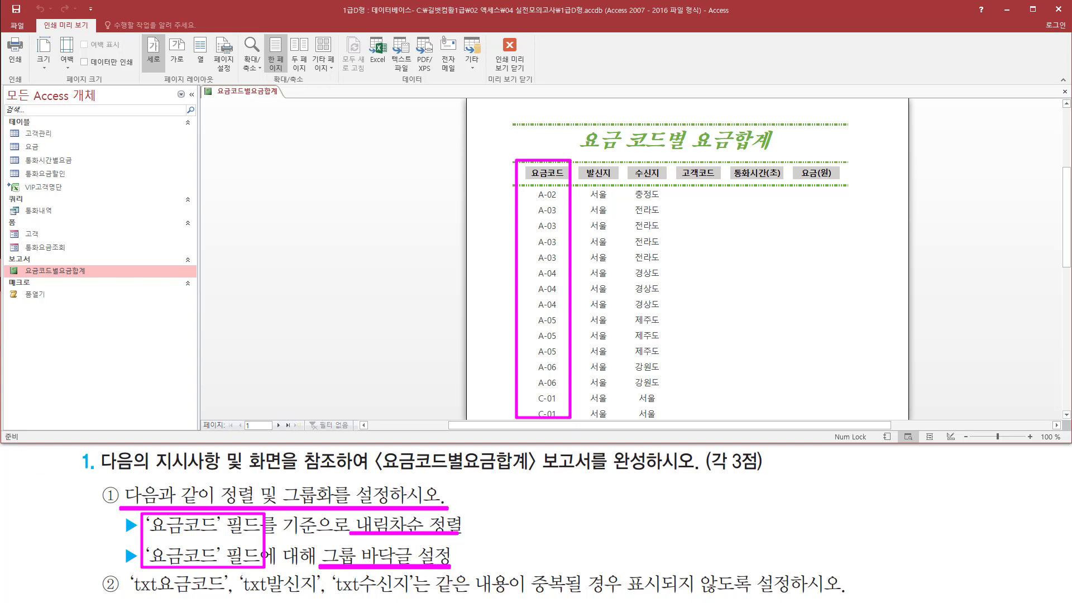
Step: Switch the report to Design view and show its grouping and sorting settings
{"action": "right_click", "coordinate": [372, 143]}
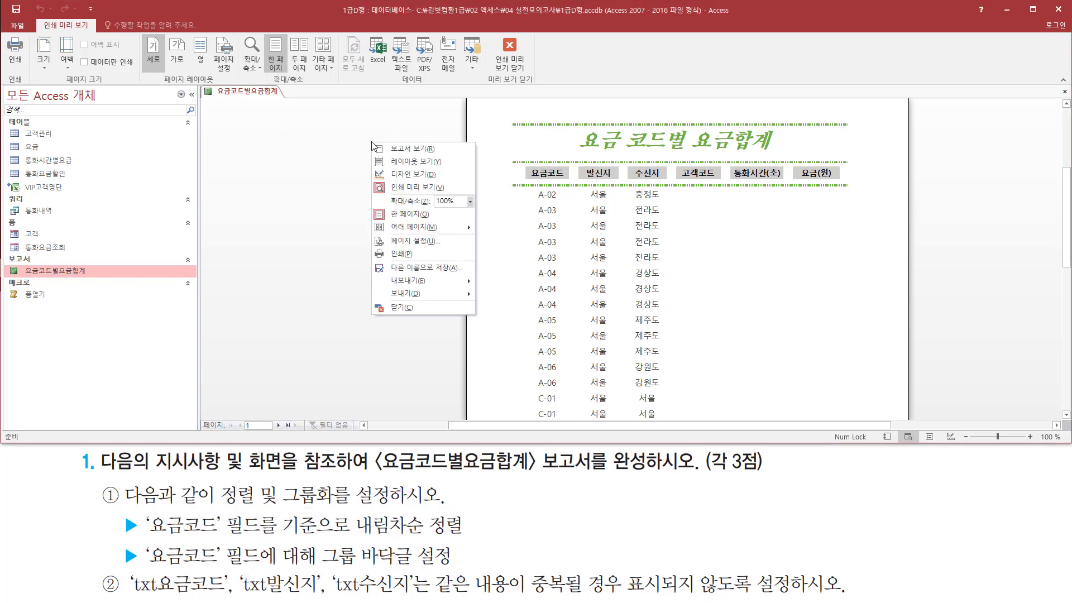
{"action": "left_click", "coordinate": [405, 175]}
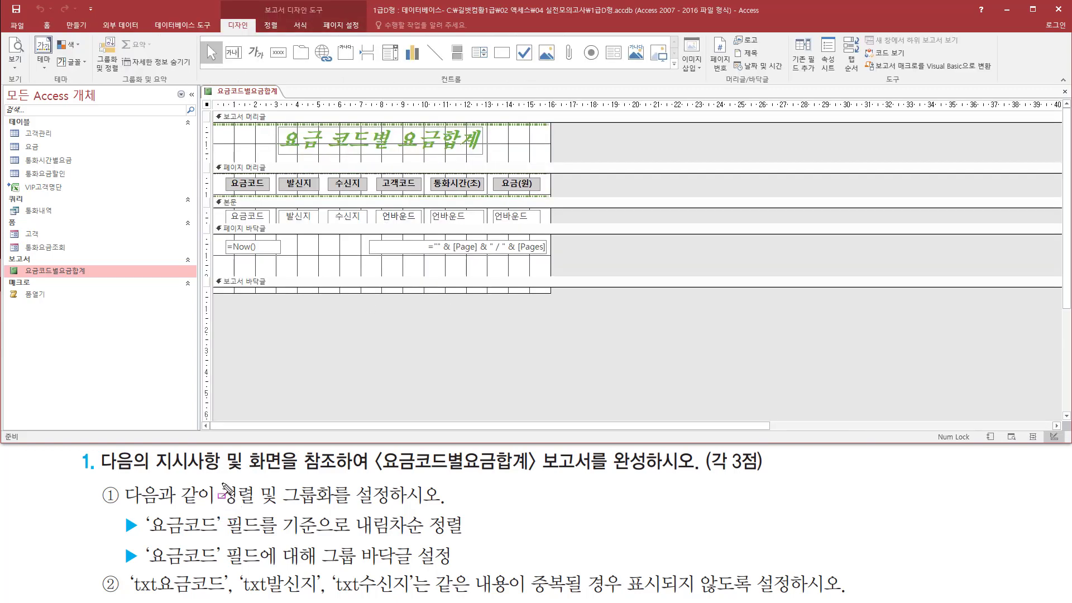
{"action": "left_click_drag", "start_coordinate": [216, 480], "coordinate": [348, 512]}
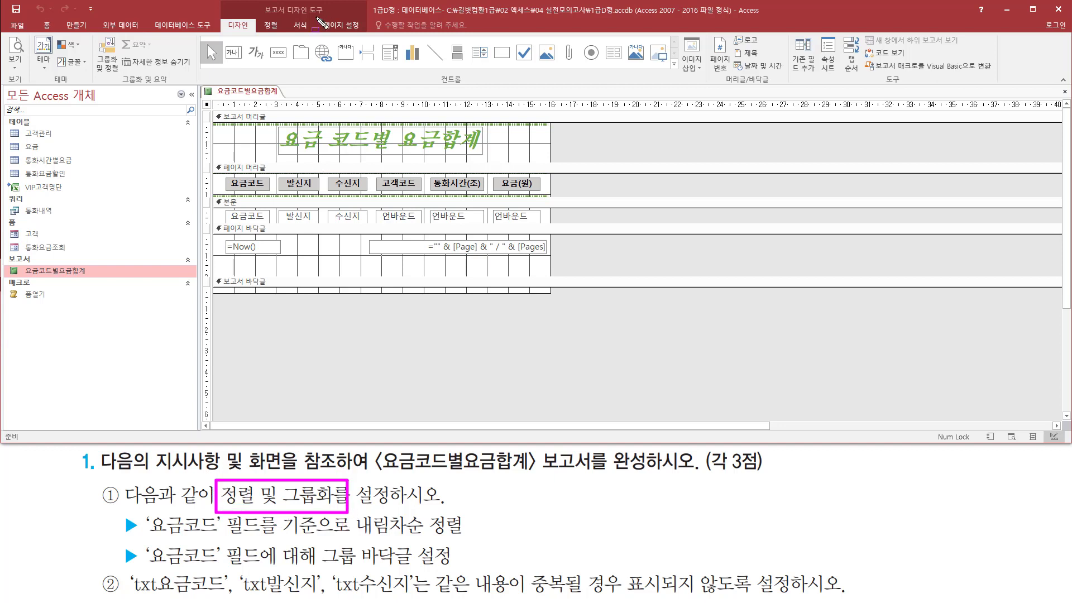
{"action": "left_click_drag", "start_coordinate": [259, 2], "coordinate": [330, 15]}
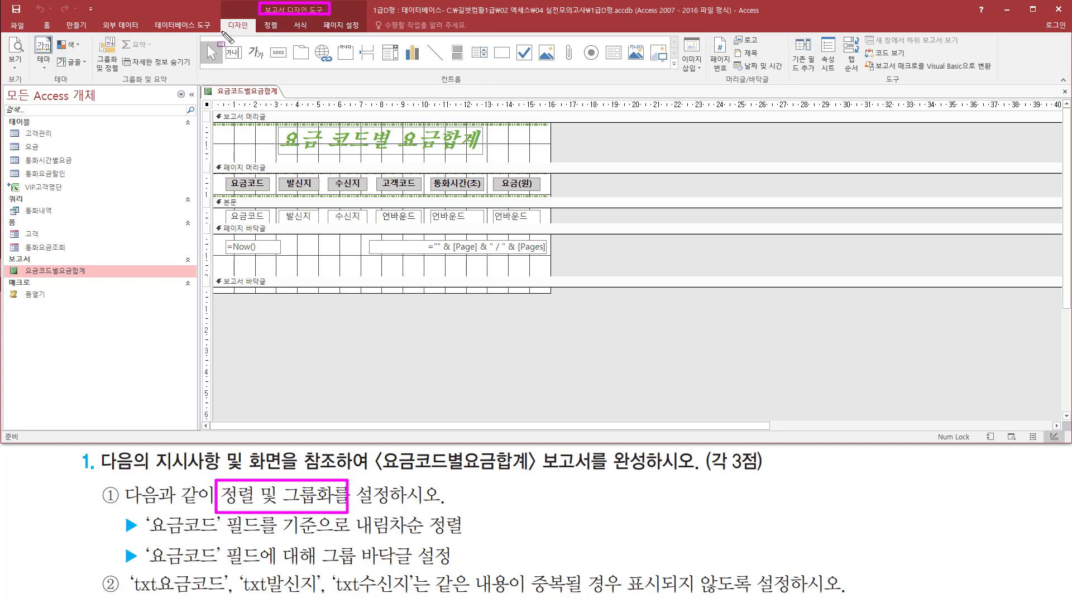
{"action": "left_click_drag", "start_coordinate": [219, 32], "coordinate": [255, 32]}
{"action": "left_click_drag", "start_coordinate": [119, 88], "coordinate": [173, 87]}
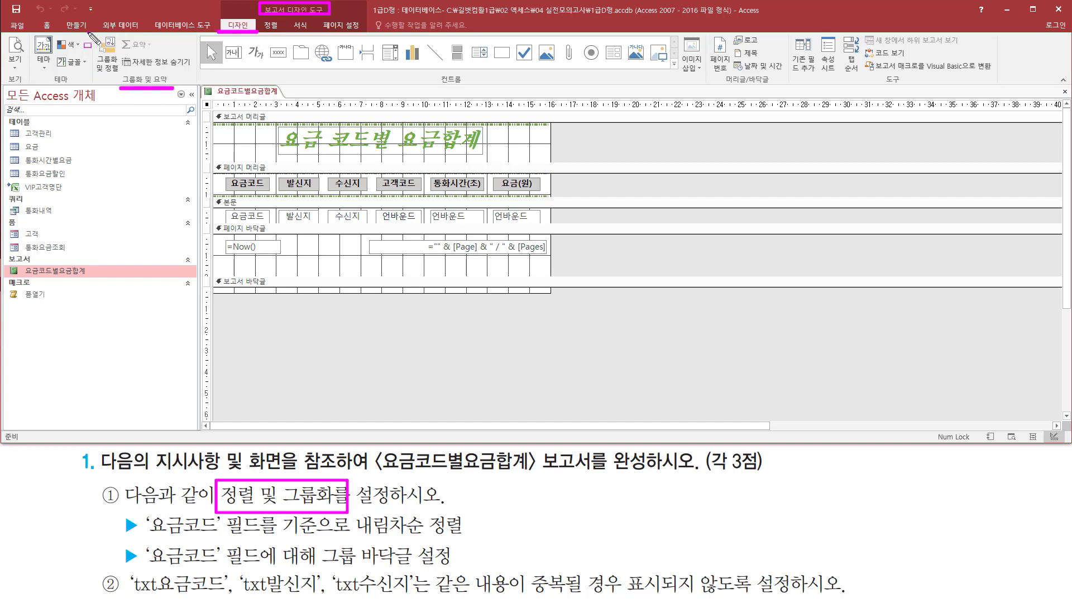
{"action": "left_click_drag", "start_coordinate": [88, 33], "coordinate": [123, 81]}
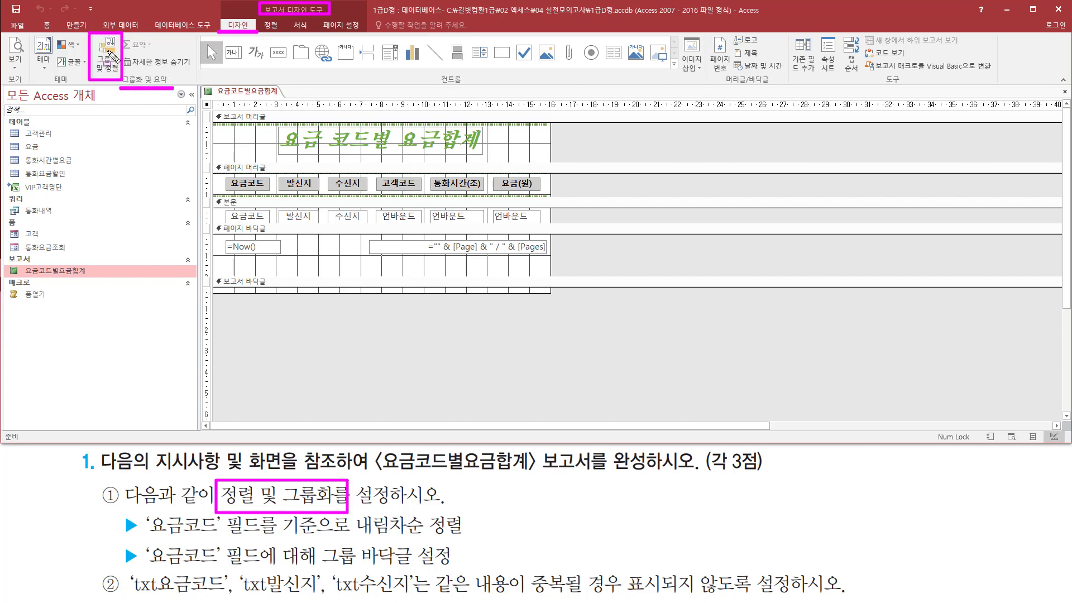
{"action": "left_click", "coordinate": [107, 56]}
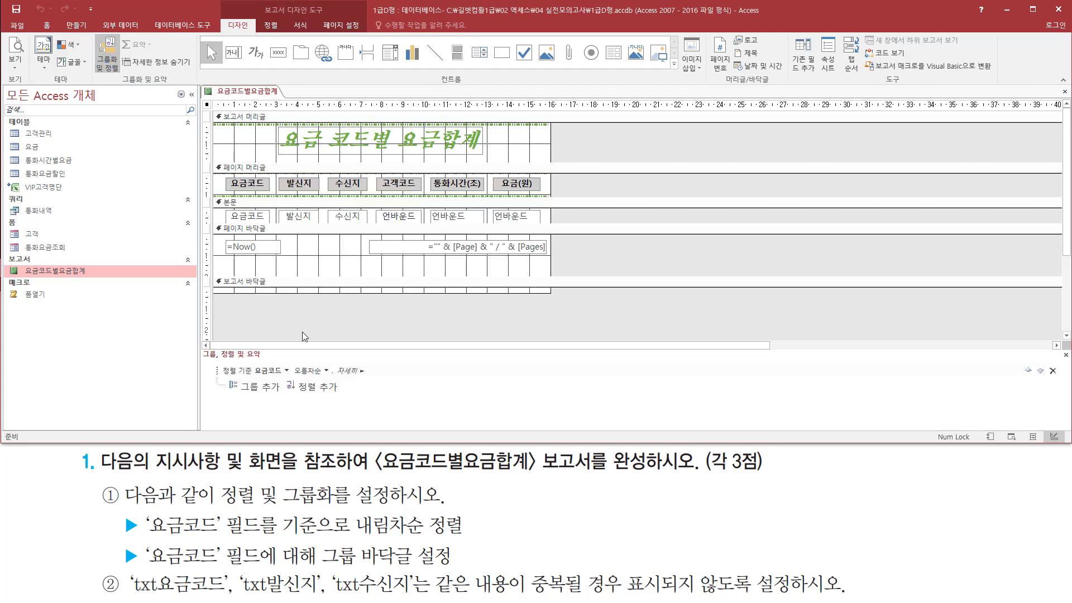
Step: Set the sort order of the 요금코드 field to descending (내림차순)
{"action": "left_click_drag", "start_coordinate": [198, 347], "coordinate": [410, 422]}
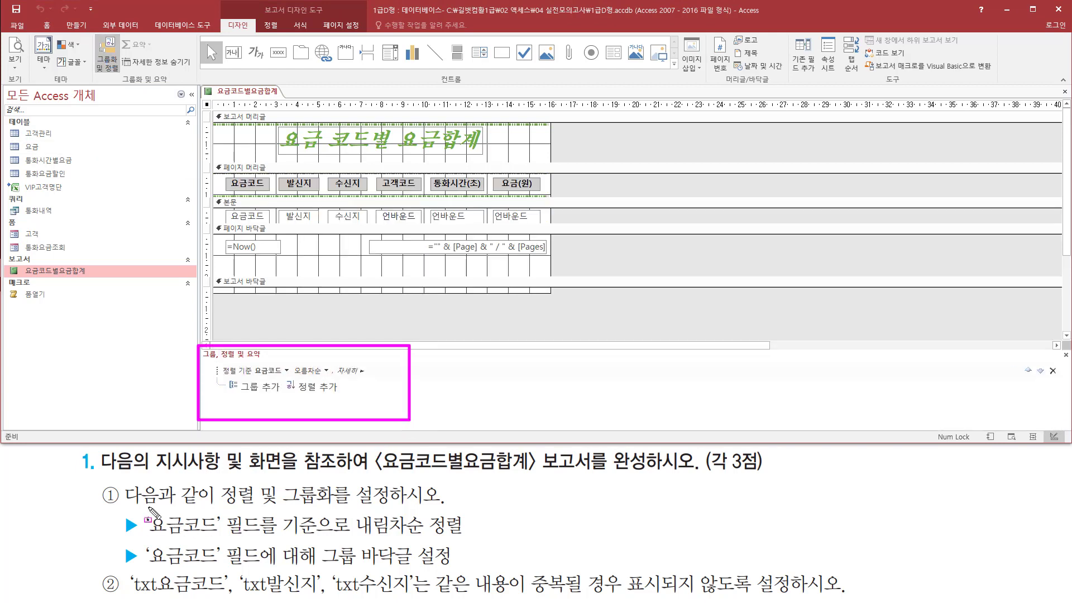
{"action": "left_click_drag", "start_coordinate": [148, 507], "coordinate": [220, 567]}
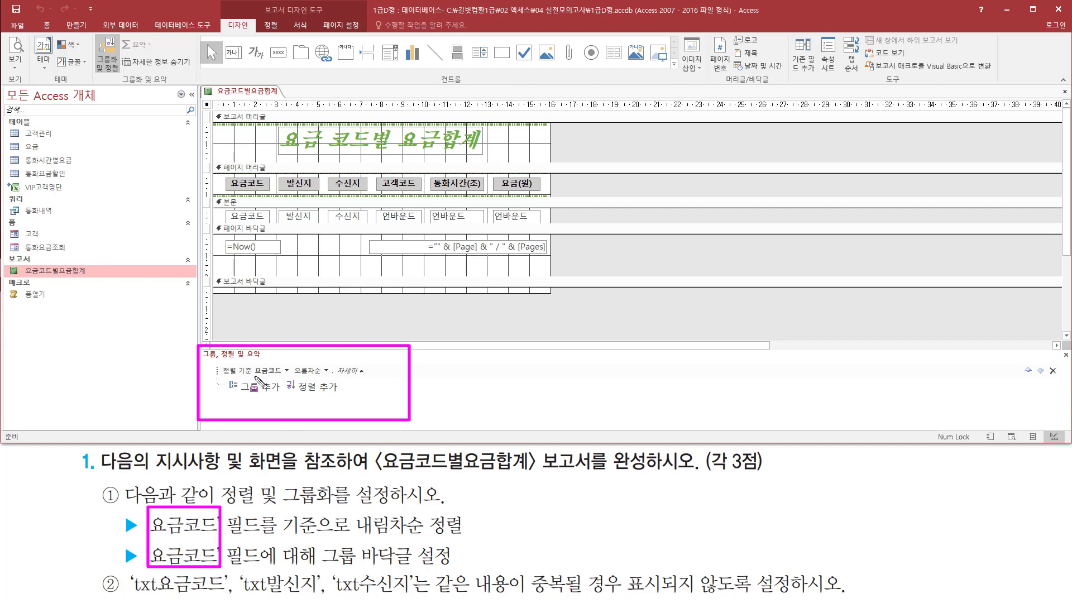
{"action": "left_click_drag", "start_coordinate": [254, 378], "coordinate": [327, 379]}
{"action": "left_click_drag", "start_coordinate": [294, 362], "coordinate": [322, 378]}
{"action": "key", "text": "Escape"}
{"action": "left_click", "coordinate": [326, 371]}
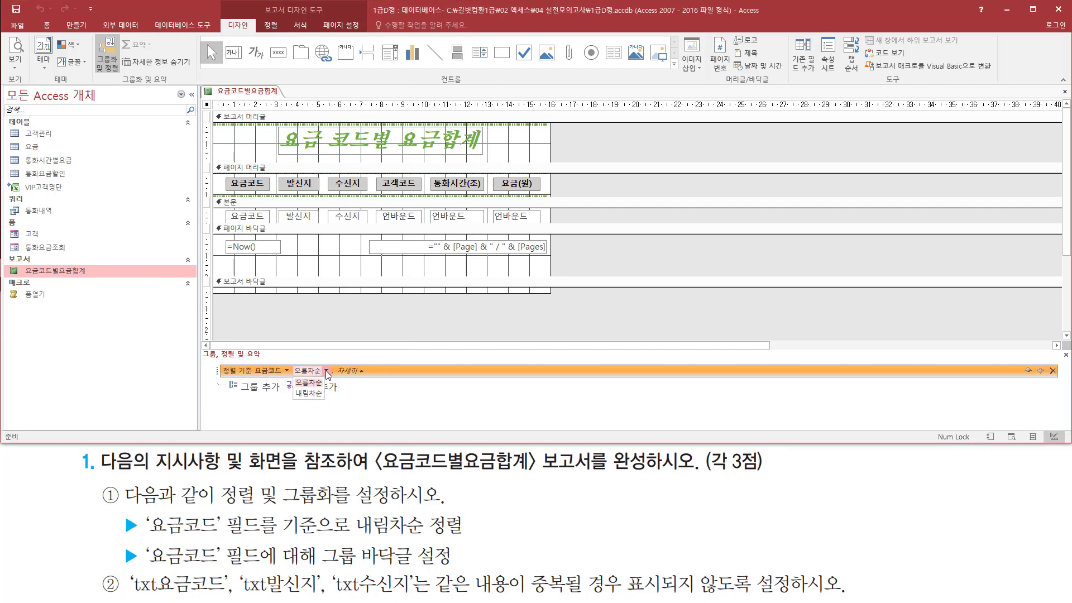
{"action": "left_click", "coordinate": [312, 393]}
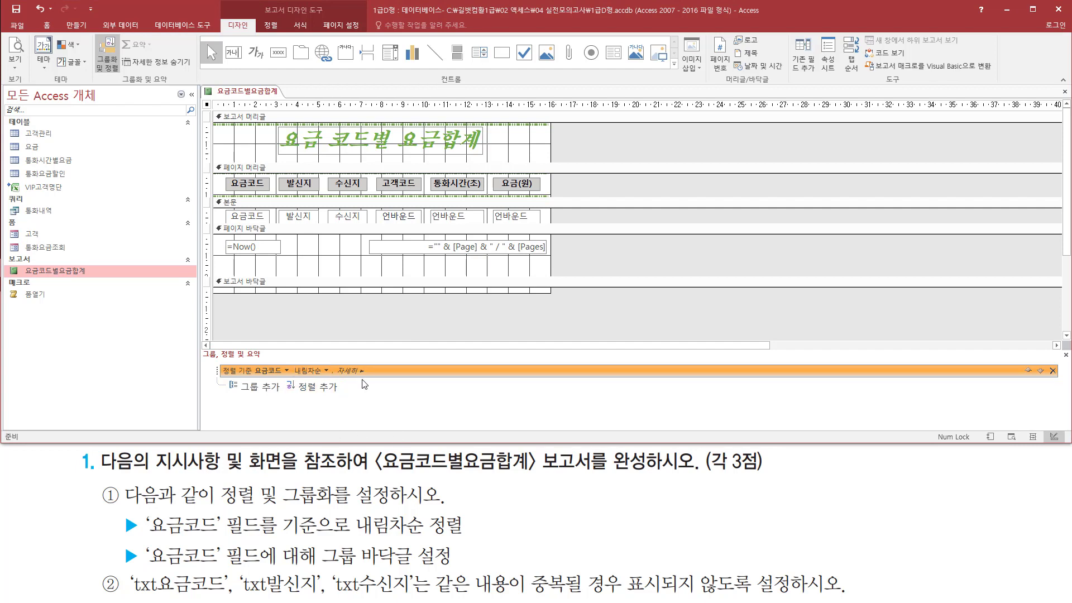
Step: Expand the detailed options of the 요금코드 sort level and set its footer section to 바닥글 구역 표시
{"action": "key", "text": "ctrl+2"}
{"action": "left_click_drag", "start_coordinate": [336, 362], "coordinate": [365, 379]}
{"action": "key", "text": "Escape"}
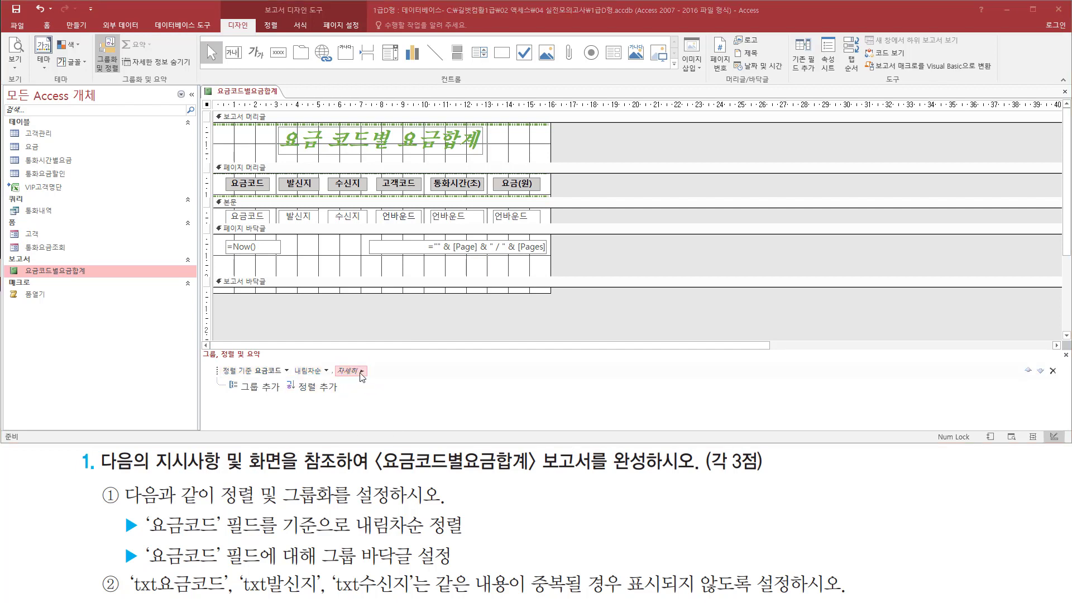
{"action": "left_click", "coordinate": [360, 372]}
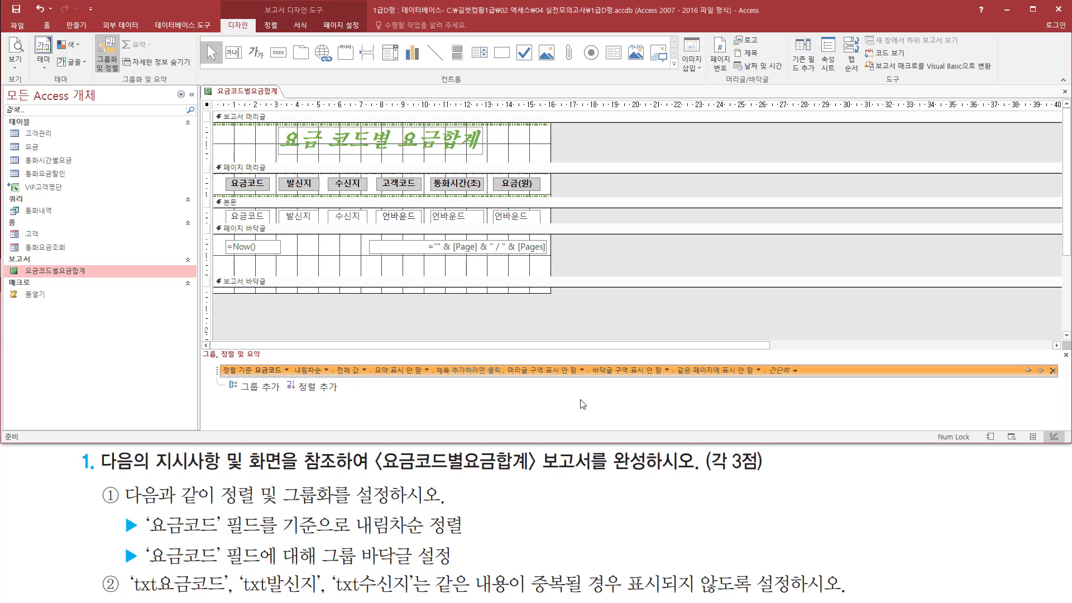
{"action": "key", "text": "ctrl+2"}
{"action": "left_click_drag", "start_coordinate": [505, 380], "coordinate": [663, 380]}
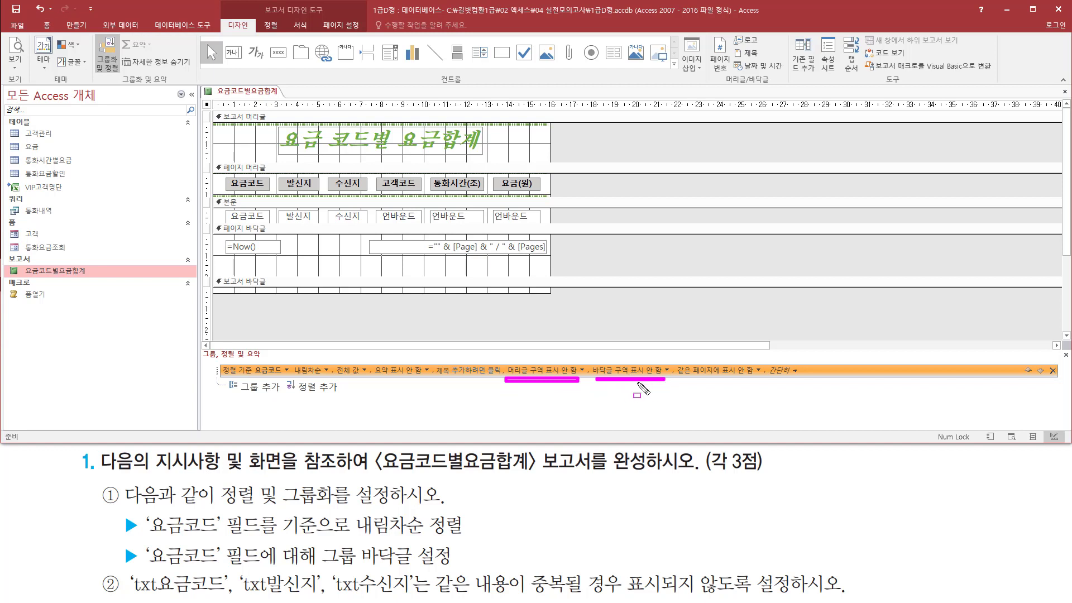
{"action": "key", "text": "Escape"}
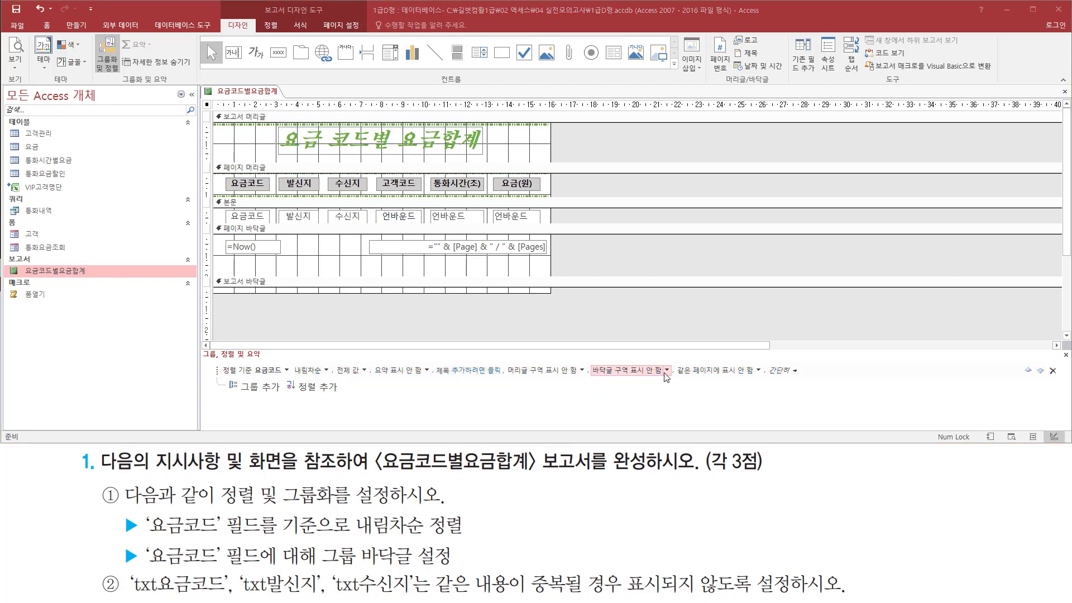
{"action": "left_click", "coordinate": [667, 373]}
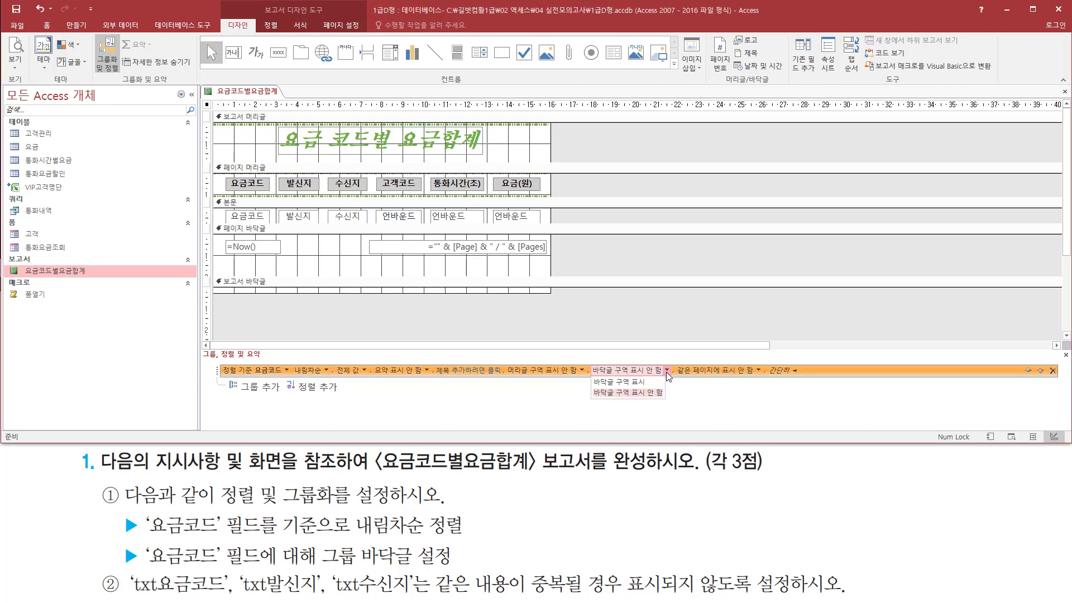
{"action": "left_click", "coordinate": [640, 383]}
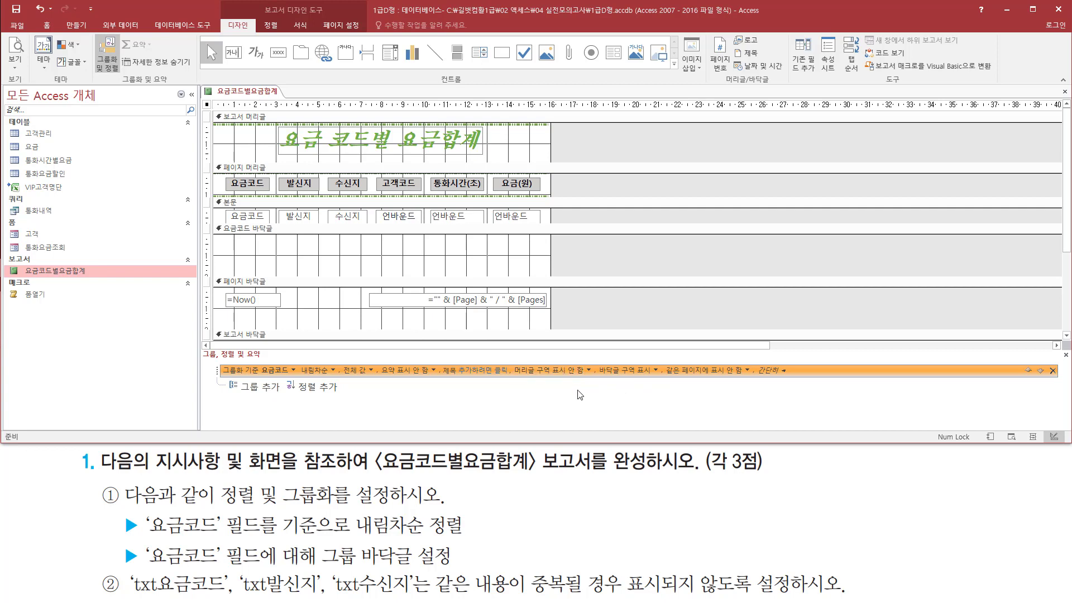
Step: Close the grouping and sorting settings of the report
{"action": "left_click_drag", "start_coordinate": [216, 222], "coordinate": [553, 278]}
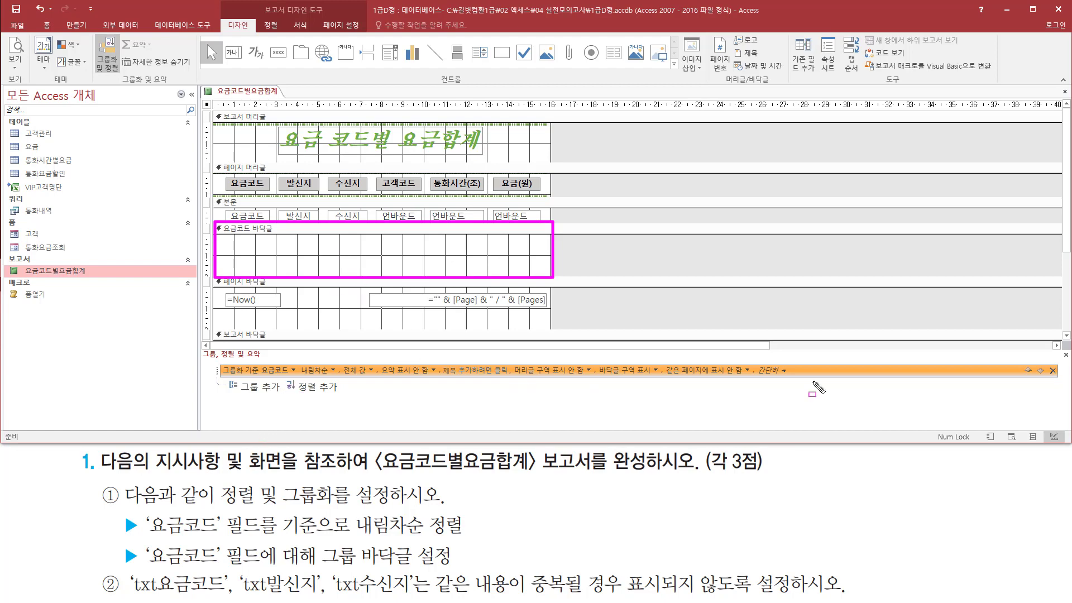
{"action": "left_click_drag", "start_coordinate": [1057, 347], "coordinate": [1069, 368]}
{"action": "left_click", "coordinate": [1065, 357]}
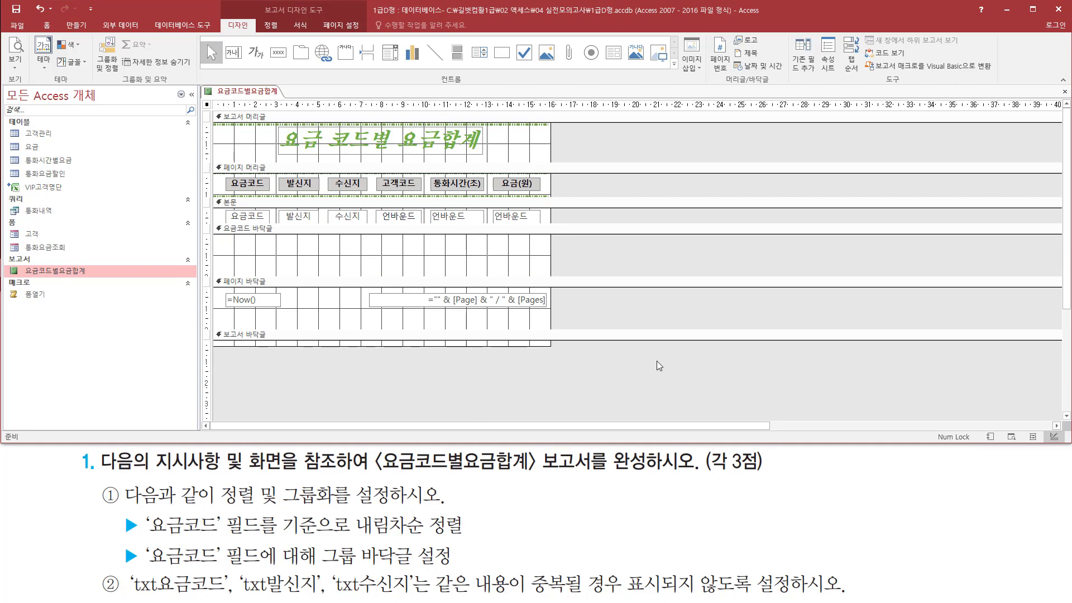
Step: Show the report in print preview and check the 요금코드 sorting and the group footer areas
{"action": "right_click", "coordinate": [583, 358]}
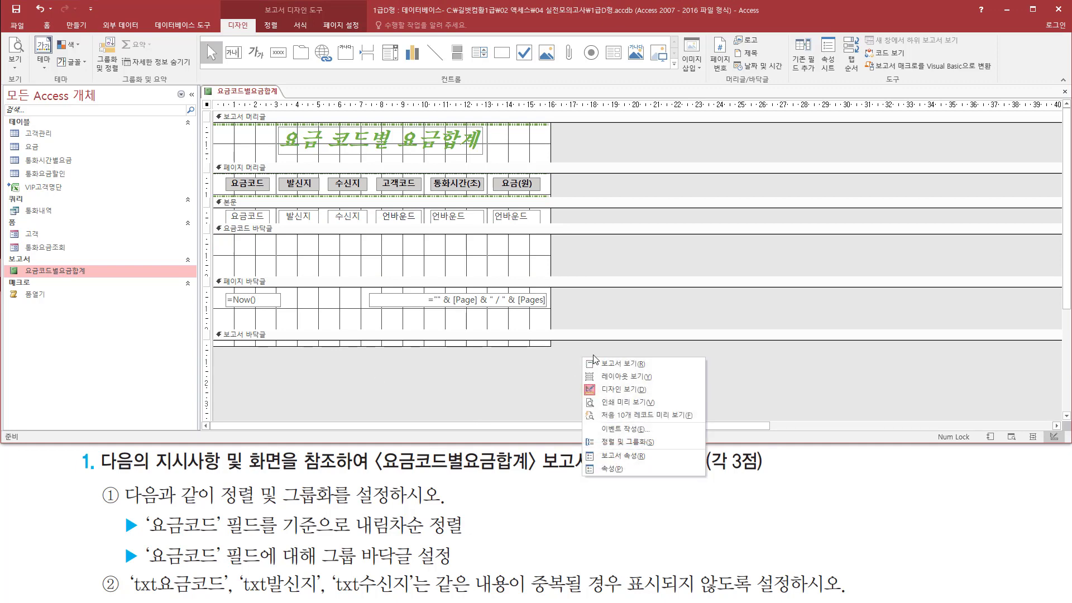
{"action": "left_click", "coordinate": [617, 403]}
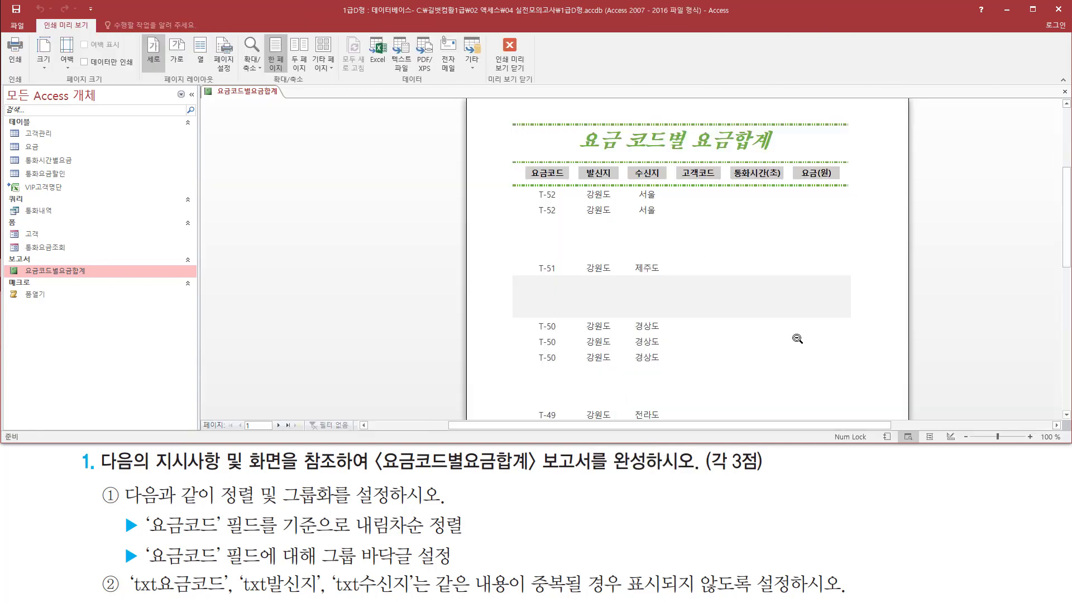
{"action": "scroll", "coordinate": [700, 296], "scroll_direction": "down", "scroll_amount": 2}
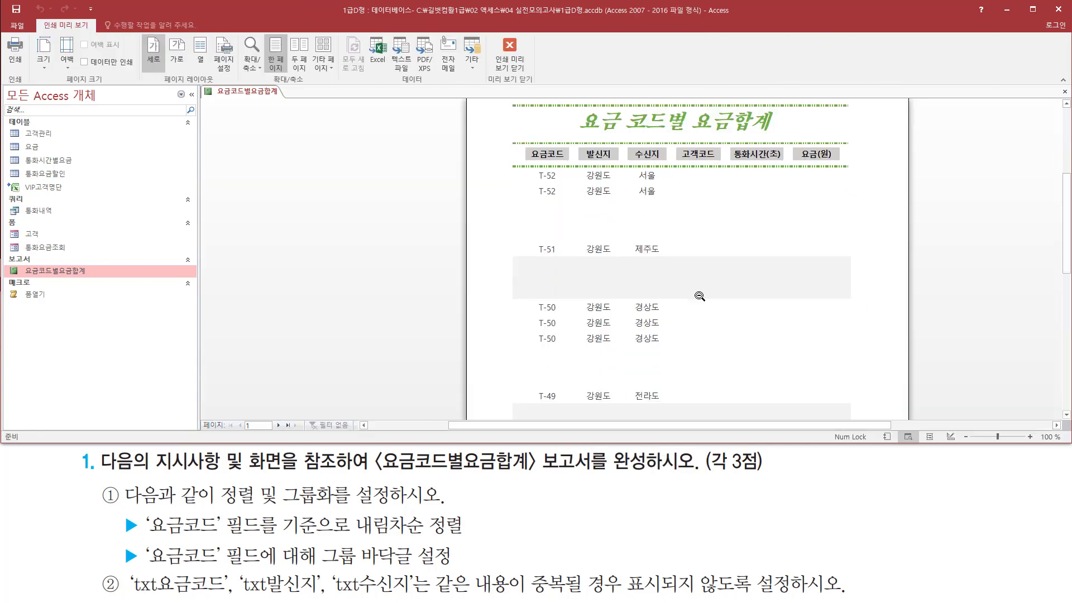
{"action": "left_click_drag", "start_coordinate": [532, 147], "coordinate": [566, 179]}
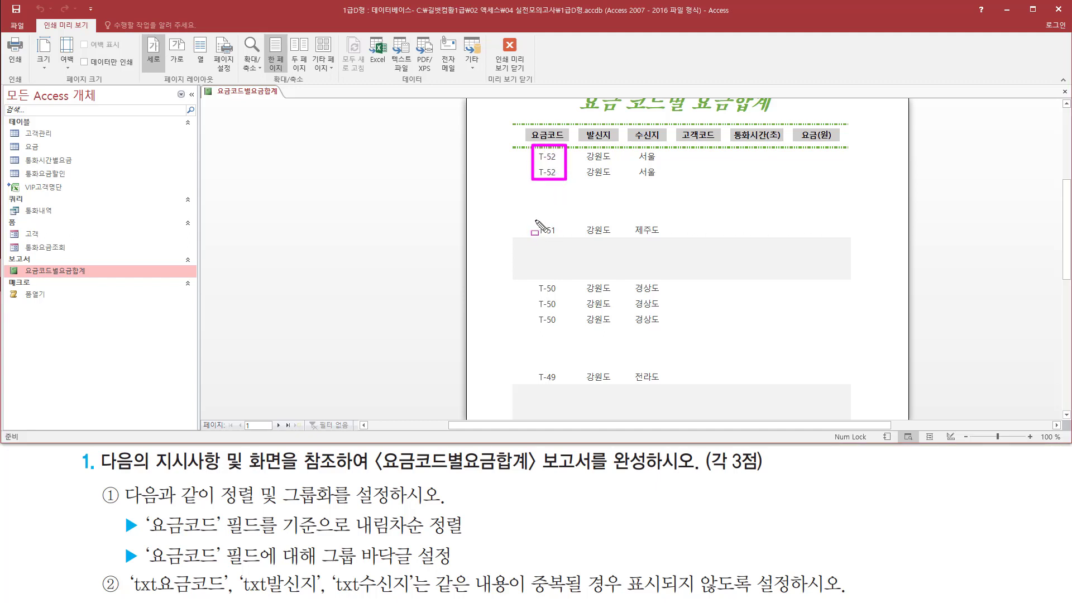
{"action": "left_click_drag", "start_coordinate": [534, 219], "coordinate": [567, 239]}
{"action": "mouse_move", "coordinate": [532, 280]}
{"action": "left_mouse_down"}
{"action": "mouse_move", "coordinate": [569, 337]}
{"action": "mouse_move", "coordinate": [554, 382]}
{"action": "mouse_move", "coordinate": [570, 384]}
{"action": "left_mouse_up"}
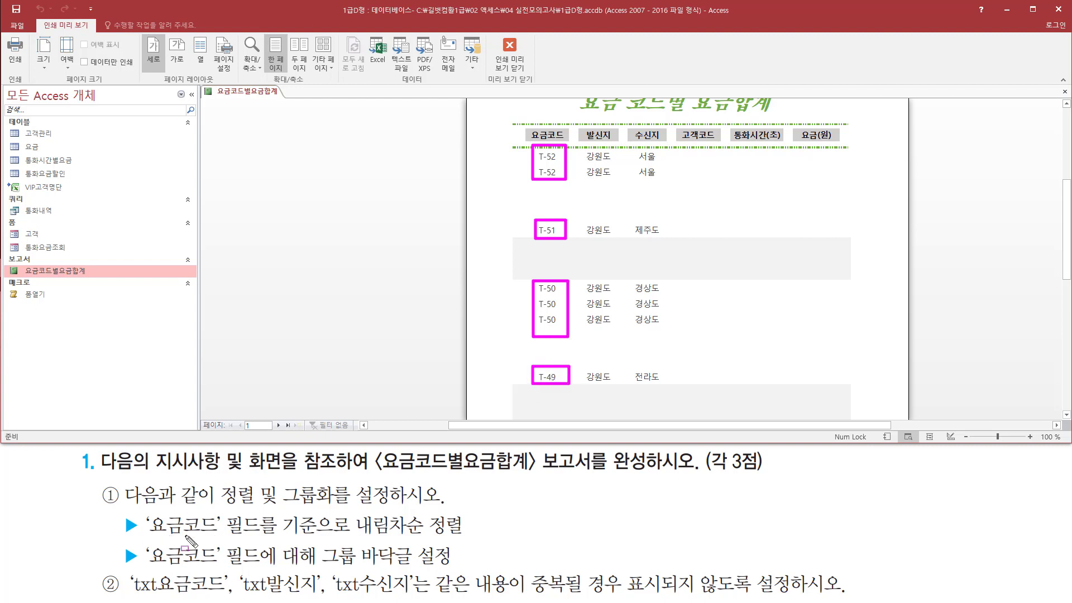
{"action": "mouse_move", "coordinate": [143, 536]}
{"action": "left_mouse_down"}
{"action": "mouse_move", "coordinate": [234, 519]}
{"action": "mouse_move", "coordinate": [221, 511]}
{"action": "left_mouse_up"}
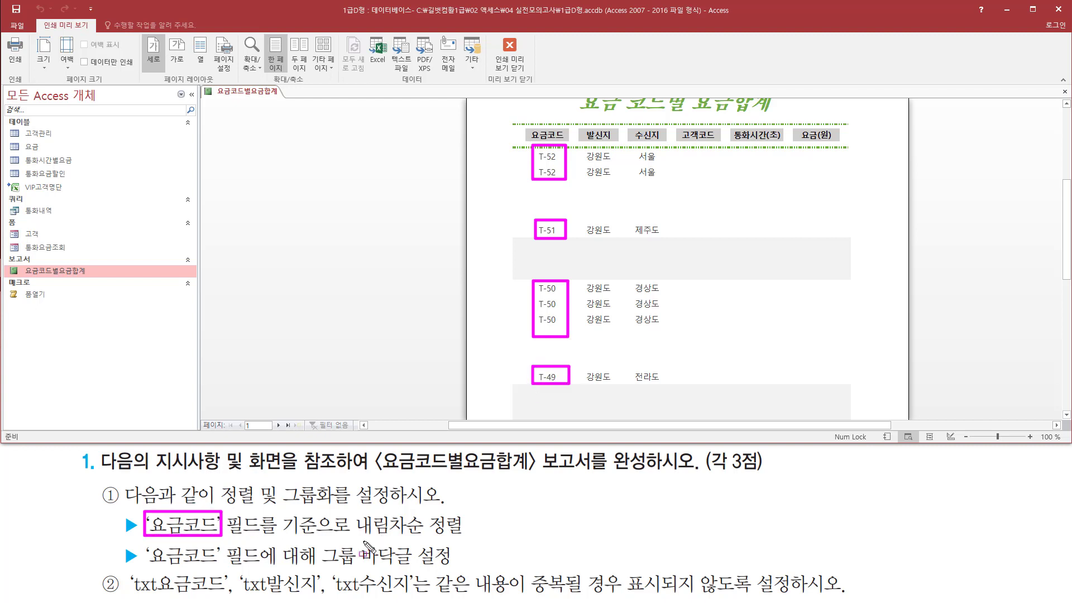
{"action": "left_click_drag", "start_coordinate": [355, 539], "coordinate": [462, 541]}
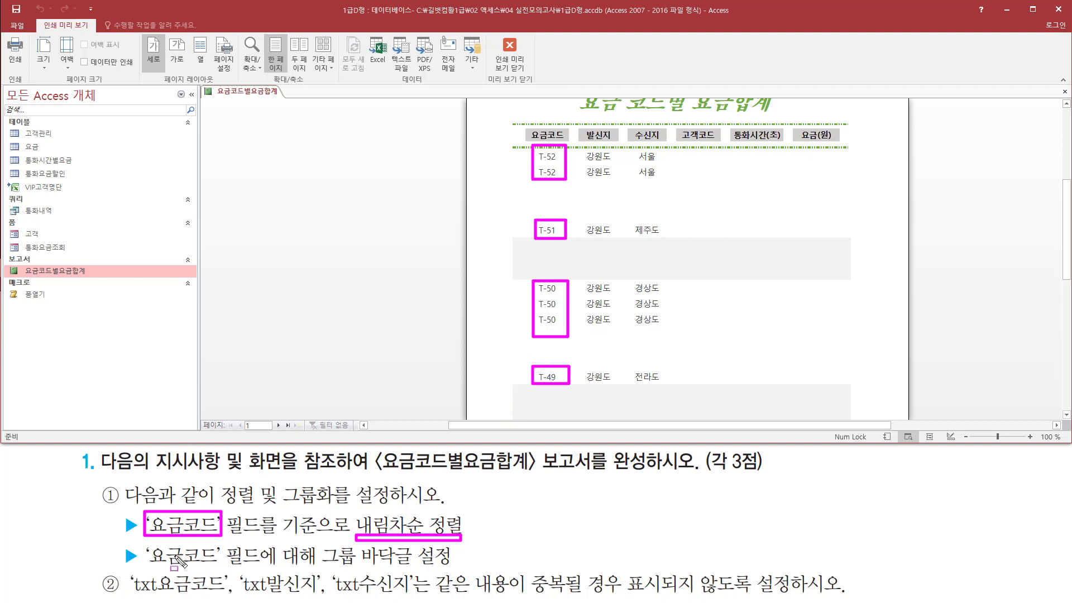
{"action": "mouse_move", "coordinate": [316, 571]}
{"action": "left_mouse_down"}
{"action": "mouse_move", "coordinate": [431, 576]}
{"action": "mouse_move", "coordinate": [476, 554]}
{"action": "mouse_move", "coordinate": [462, 545]}
{"action": "left_mouse_up"}
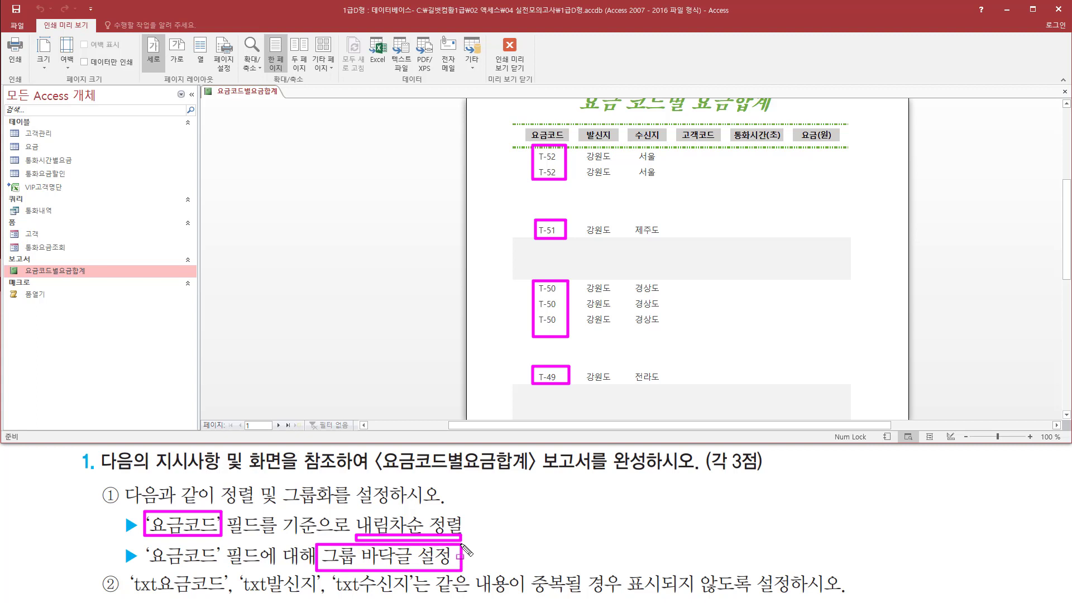
Step: Examine the group footer area beneath each 요금코드 group in the print preview
{"action": "key", "text": "Escape"}
{"action": "key", "text": "ctrl+shift+d"}
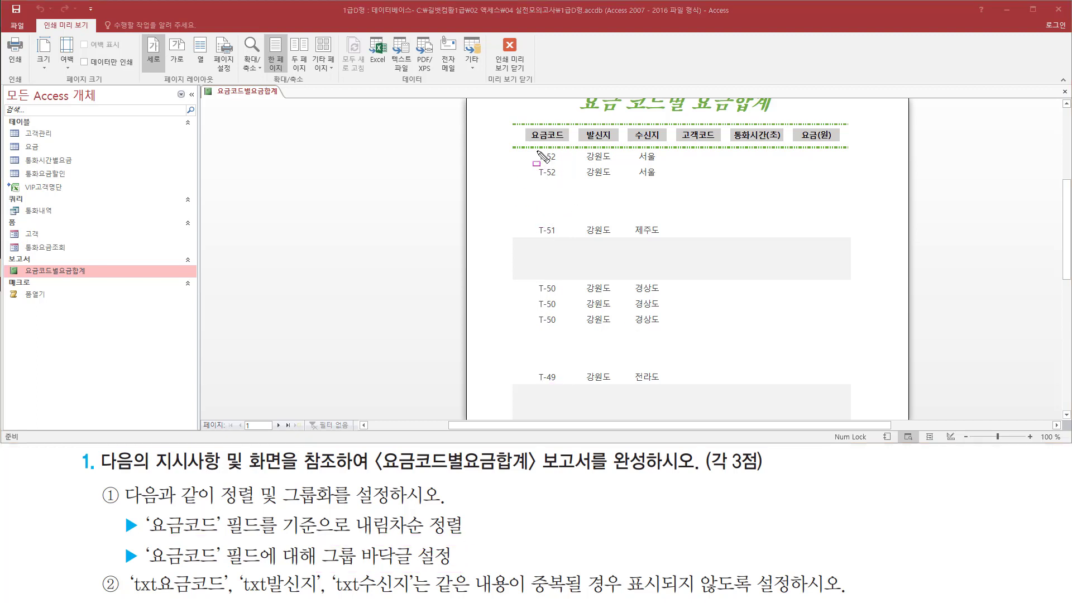
{"action": "mouse_move", "coordinate": [534, 148]}
{"action": "left_mouse_down"}
{"action": "mouse_move", "coordinate": [564, 178]}
{"action": "mouse_move", "coordinate": [812, 218]}
{"action": "mouse_move", "coordinate": [862, 214]}
{"action": "left_mouse_up"}
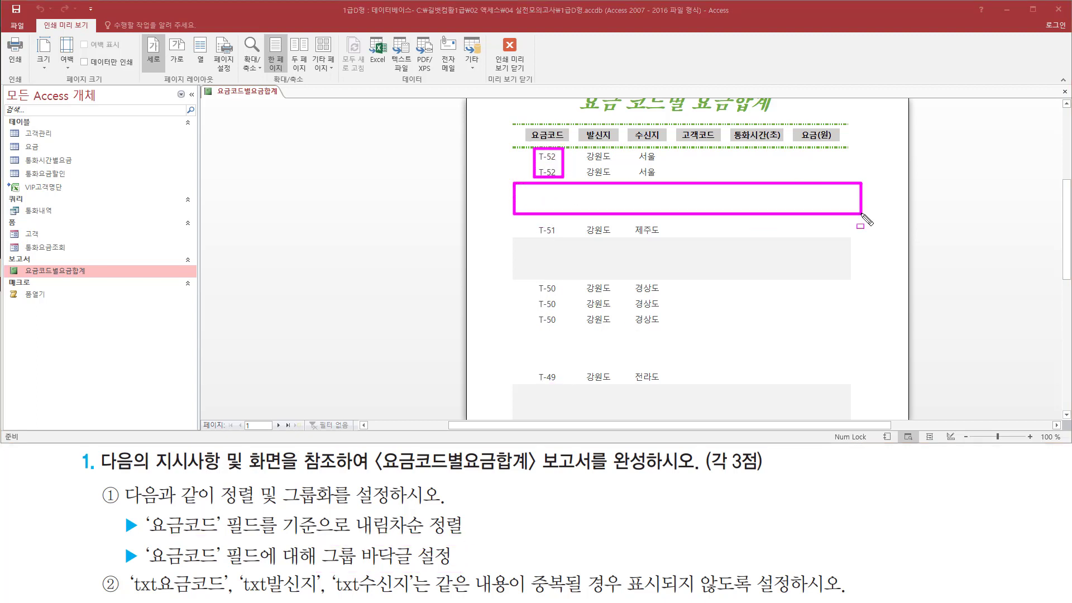
{"action": "left_click_drag", "start_coordinate": [535, 220], "coordinate": [844, 275]}
{"action": "mouse_move", "coordinate": [525, 283]}
{"action": "left_mouse_down"}
{"action": "mouse_move", "coordinate": [563, 326]}
{"action": "mouse_move", "coordinate": [818, 360]}
{"action": "mouse_move", "coordinate": [875, 379]}
{"action": "mouse_move", "coordinate": [875, 367]}
{"action": "left_mouse_up"}
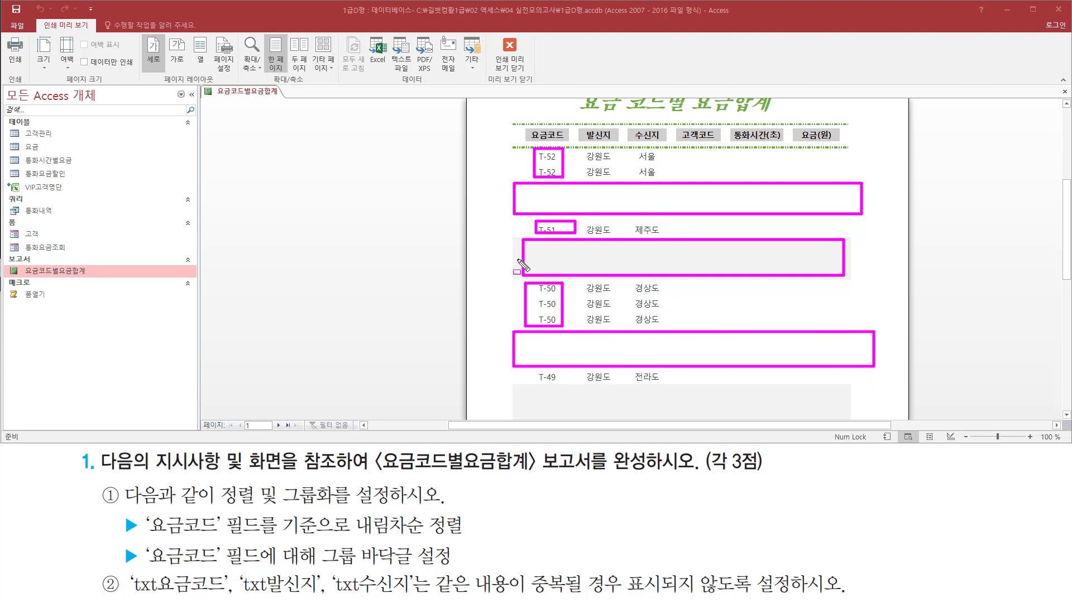
{"action": "key", "text": "Escape"}
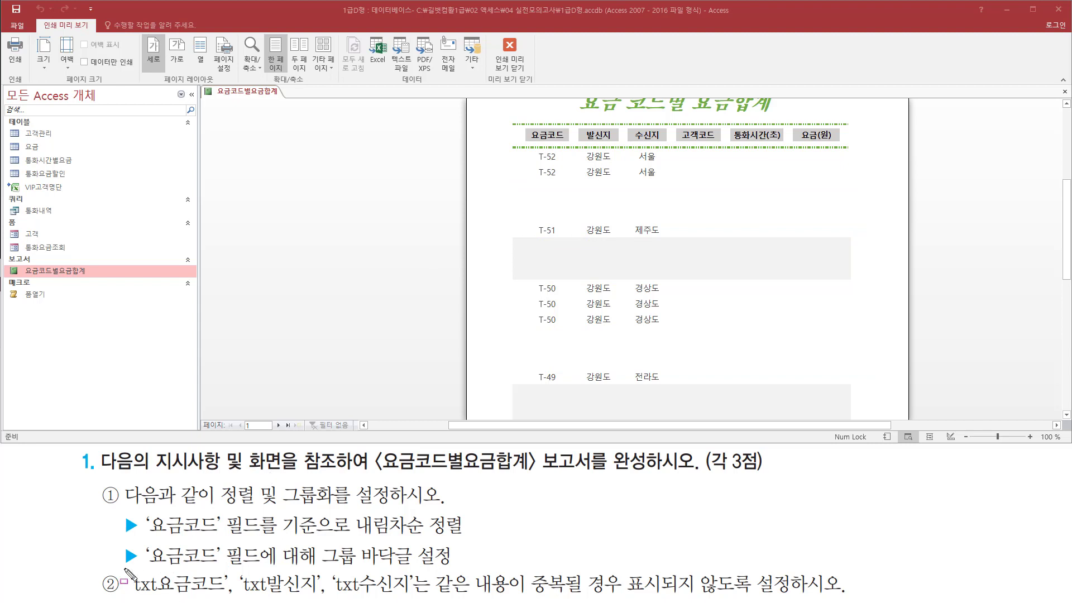
Step: Compare the second instruction with the repeated 요금코드, 발신지 and 수신지 values in the print preview
{"action": "mouse_move", "coordinate": [124, 568]}
{"action": "left_mouse_down"}
{"action": "mouse_move", "coordinate": [212, 597]}
{"action": "mouse_move", "coordinate": [415, 598]}
{"action": "left_mouse_up"}
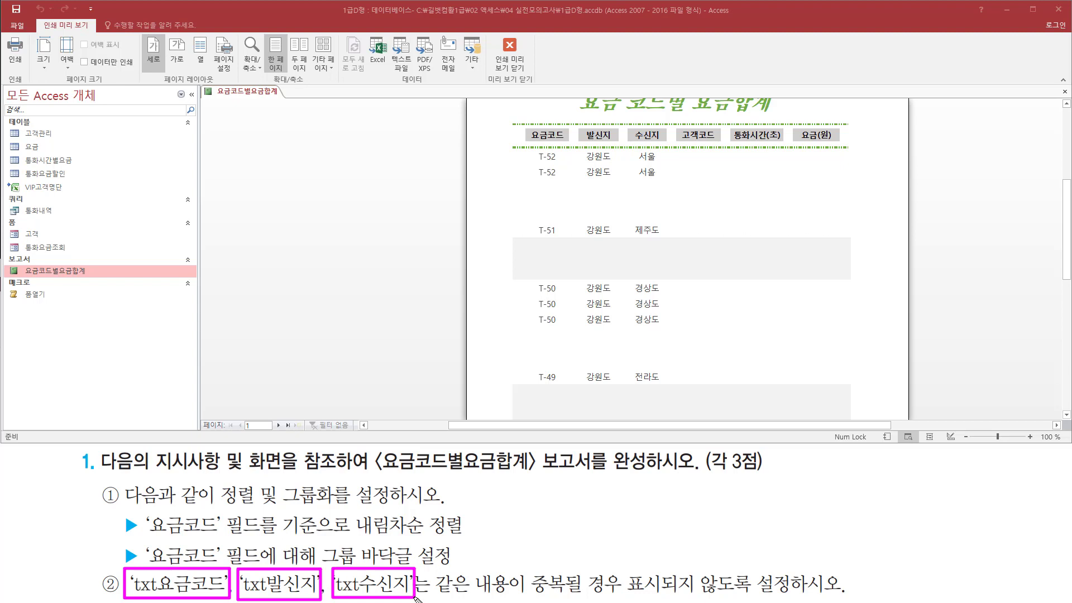
{"action": "left_click_drag", "start_coordinate": [526, 140], "coordinate": [666, 140]}
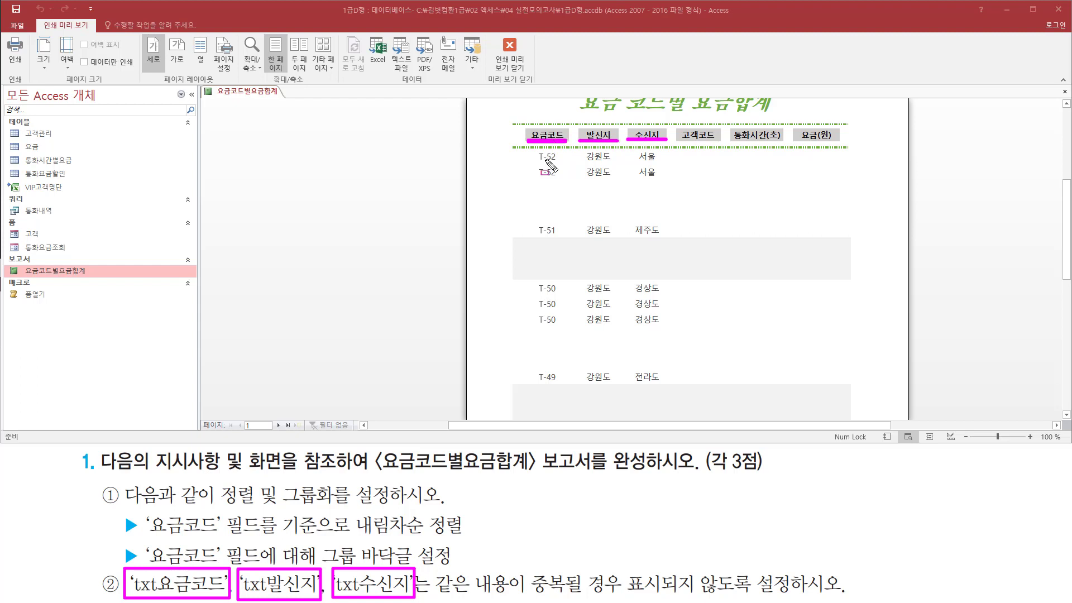
{"action": "left_click_drag", "start_coordinate": [529, 150], "coordinate": [561, 191]}
{"action": "mouse_move", "coordinate": [582, 150]}
{"action": "left_mouse_down"}
{"action": "mouse_move", "coordinate": [627, 178]}
{"action": "mouse_move", "coordinate": [661, 179]}
{"action": "left_mouse_up"}
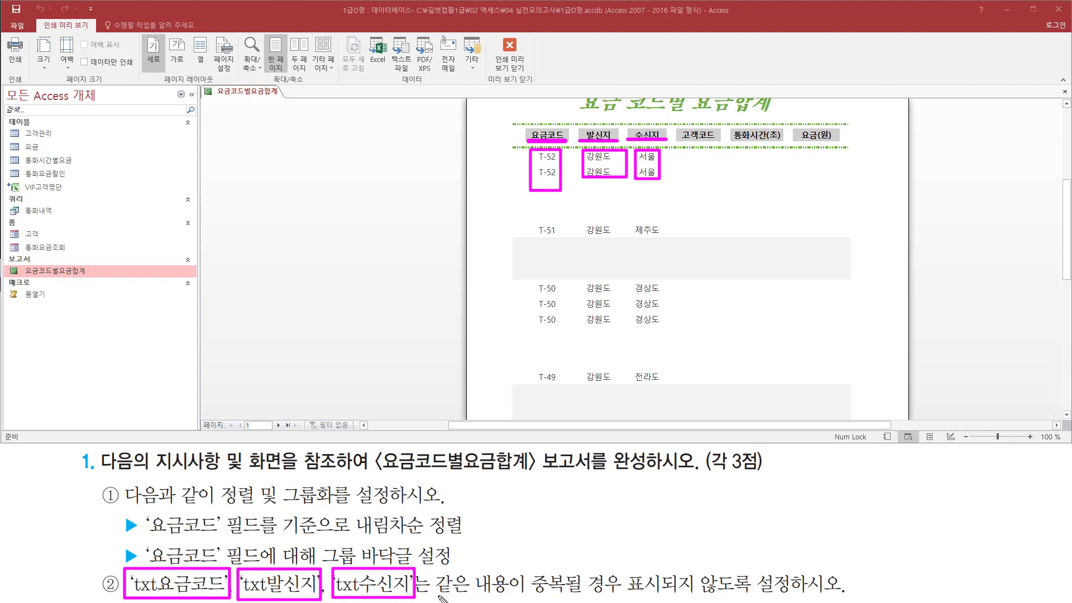
{"action": "left_click_drag", "start_coordinate": [439, 596], "coordinate": [857, 599]}
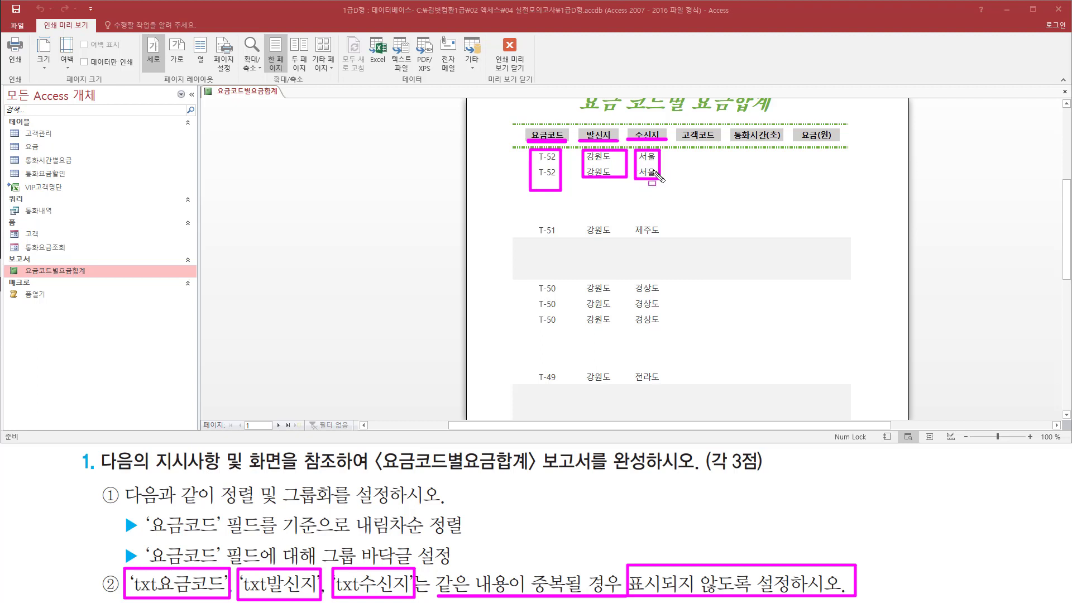
{"action": "left_click_drag", "start_coordinate": [634, 190], "coordinate": [640, 194]}
{"action": "left_click_drag", "start_coordinate": [535, 279], "coordinate": [561, 330]}
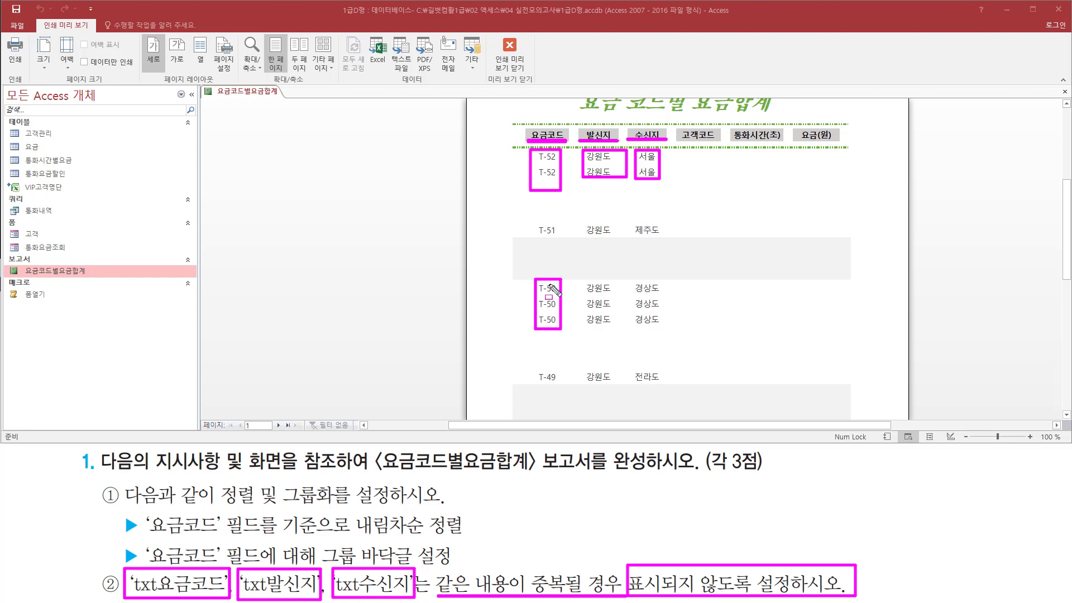
{"action": "left_click_drag", "start_coordinate": [583, 279], "coordinate": [615, 330]}
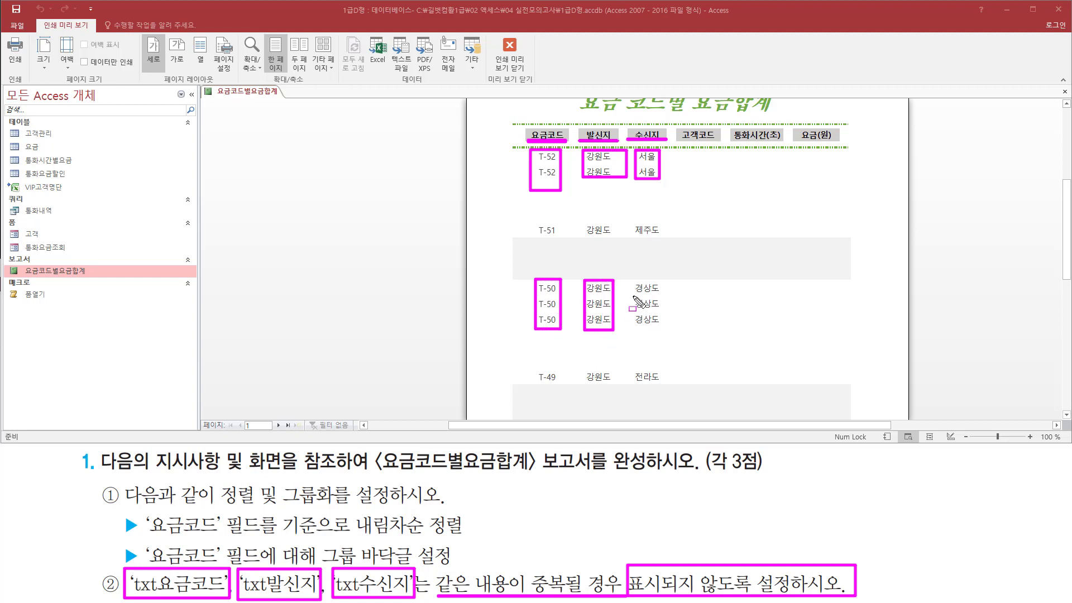
{"action": "left_click_drag", "start_coordinate": [632, 281], "coordinate": [672, 339]}
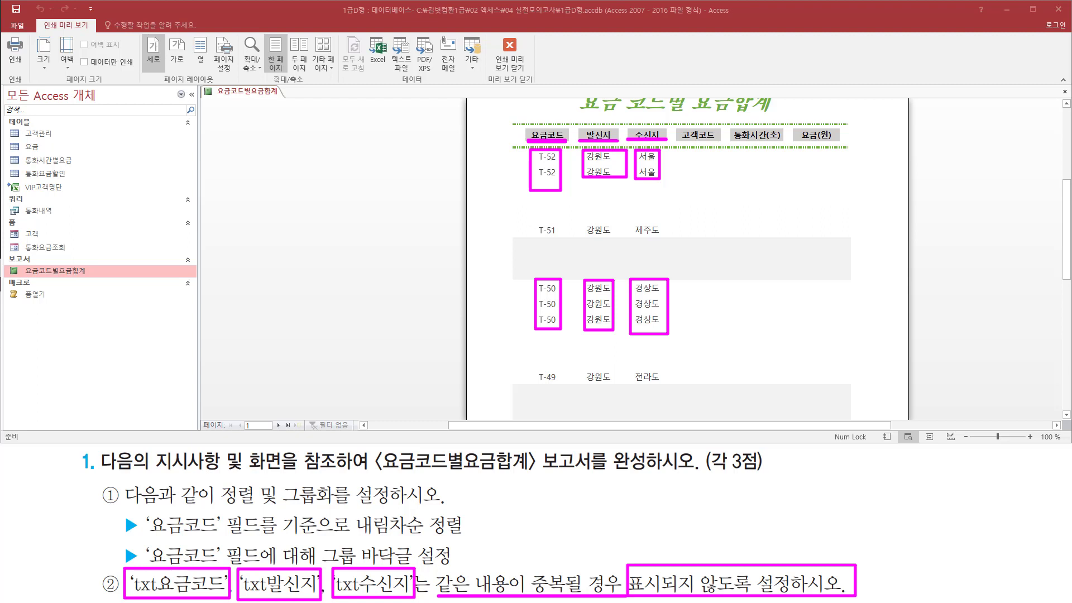
{"action": "key", "text": "Escape"}
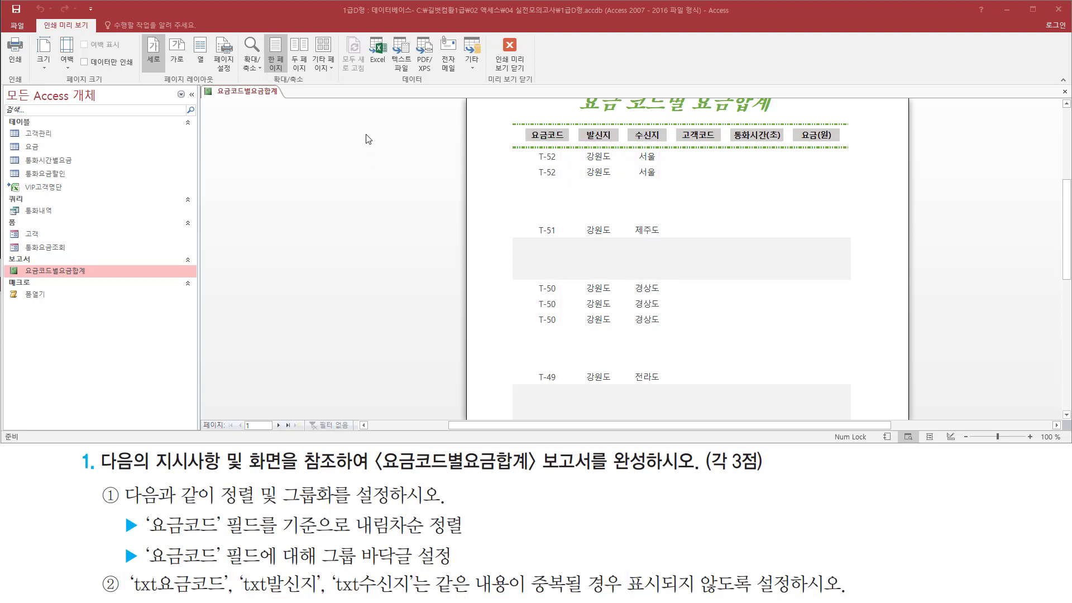
Step: Return the report to design view and open the property sheet for the 요금코드 text box in the 본문 section
{"action": "right_click", "coordinate": [368, 138]}
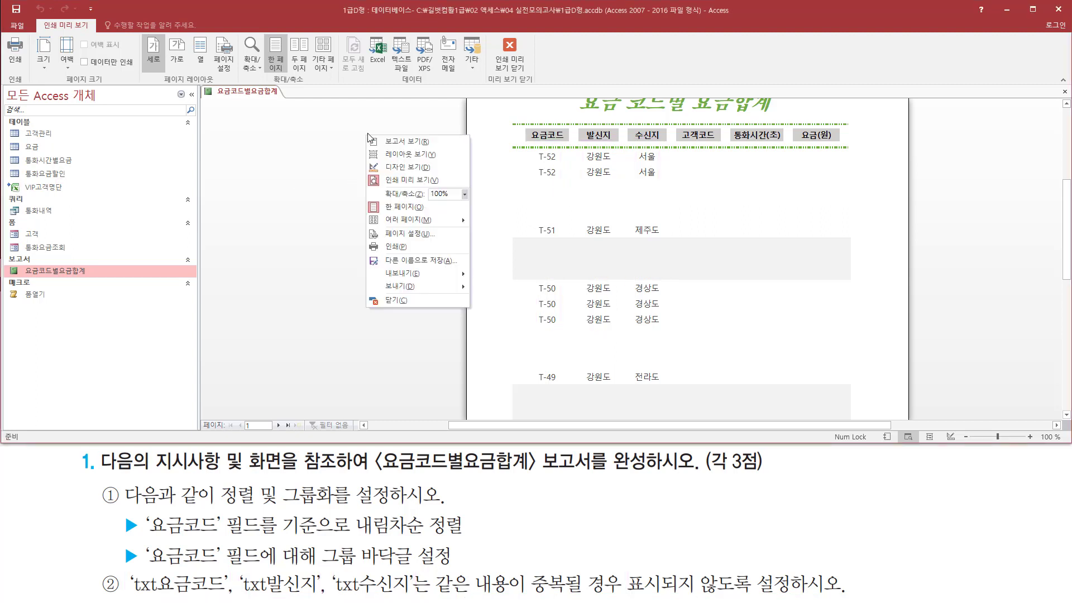
{"action": "left_click", "coordinate": [408, 167]}
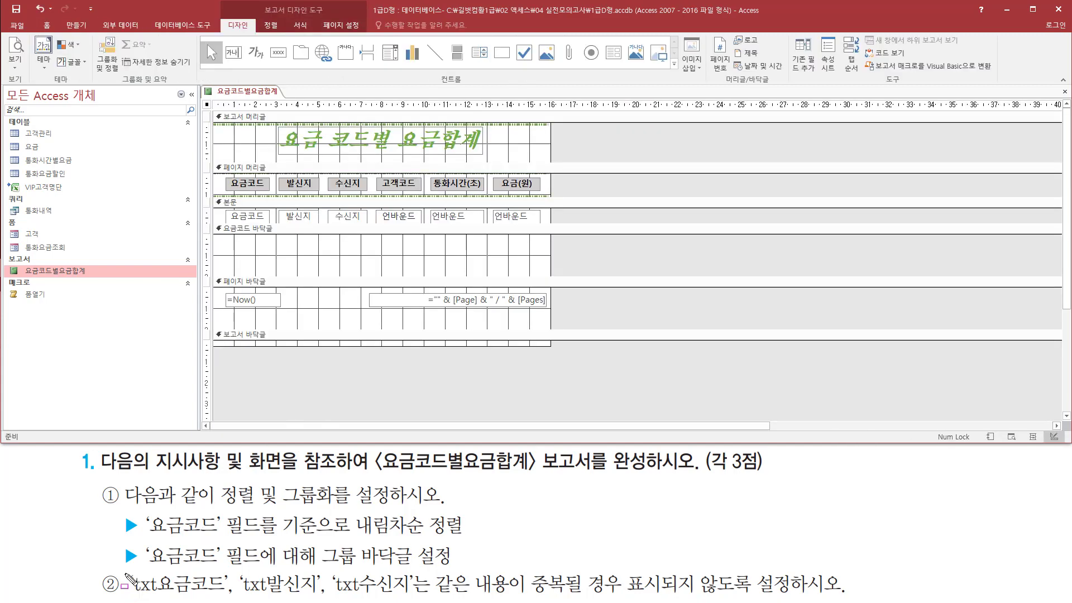
{"action": "mouse_move", "coordinate": [126, 570]}
{"action": "left_mouse_down"}
{"action": "mouse_move", "coordinate": [363, 577]}
{"action": "mouse_move", "coordinate": [416, 597]}
{"action": "left_mouse_up"}
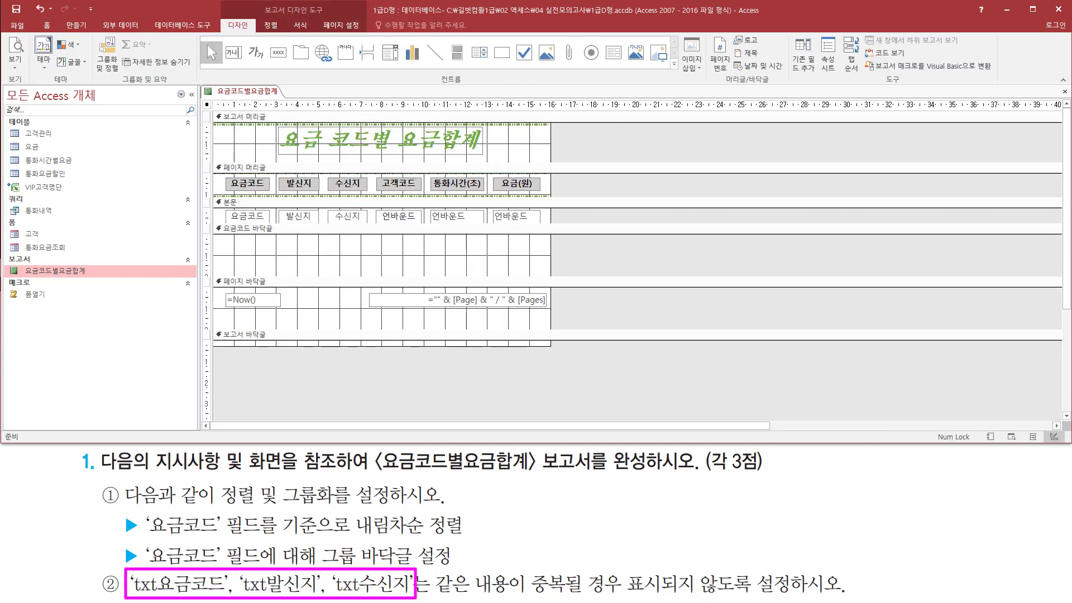
{"action": "key", "text": "Escape"}
{"action": "left_click", "coordinate": [252, 216]}
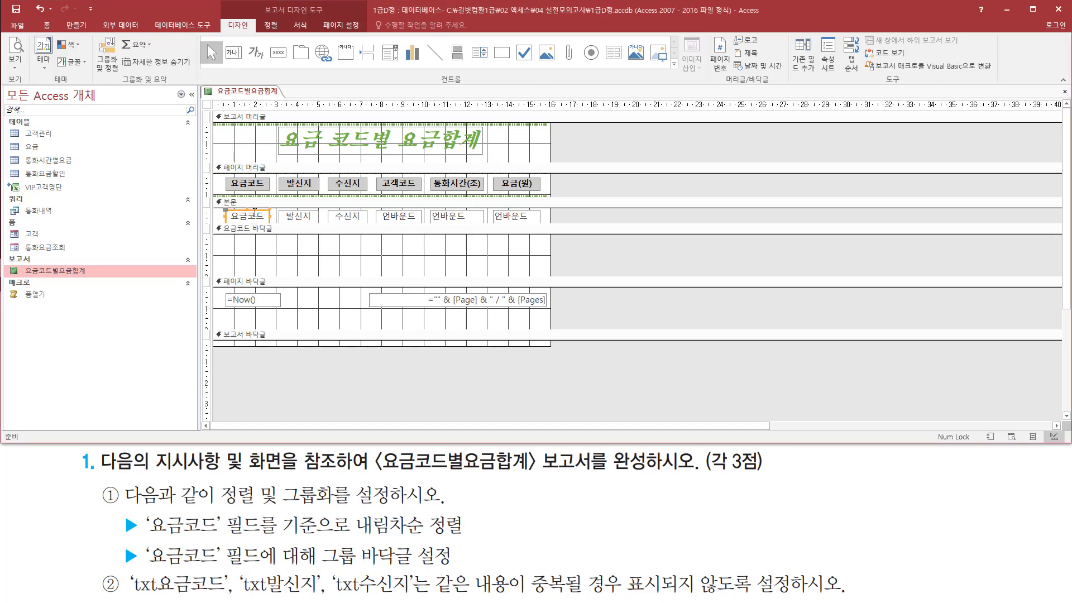
{"action": "double_click", "coordinate": [259, 210]}
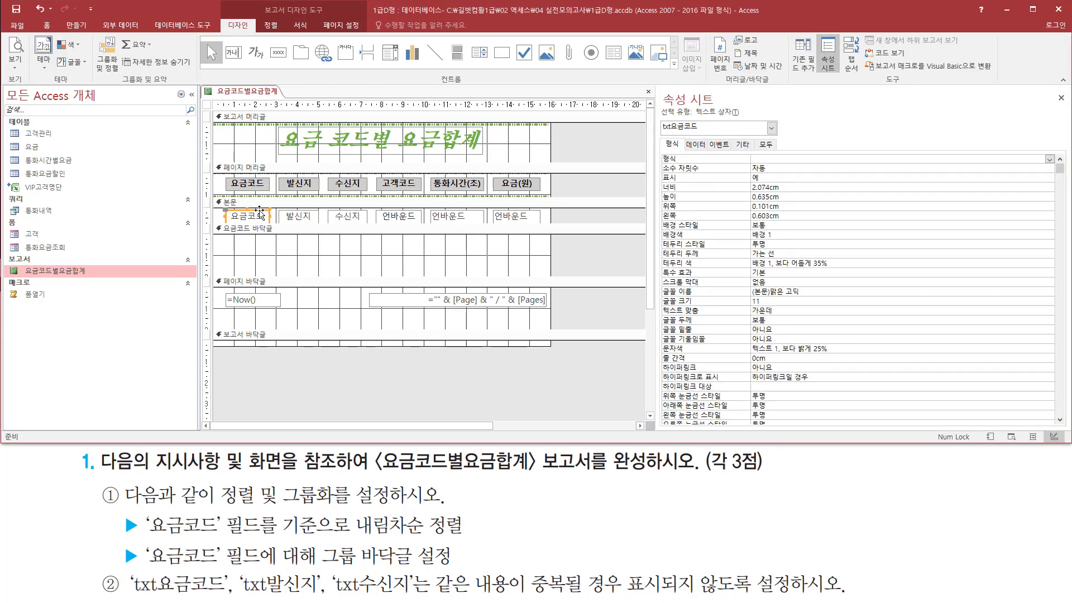
Step: Check the control names of the 요금코드, 발신지 and 수신지 text boxes in the 본문 section
{"action": "key", "text": "ctrl+2"}
{"action": "left_click_drag", "start_coordinate": [658, 132], "coordinate": [703, 131]}
{"action": "left_click", "coordinate": [316, 217]}
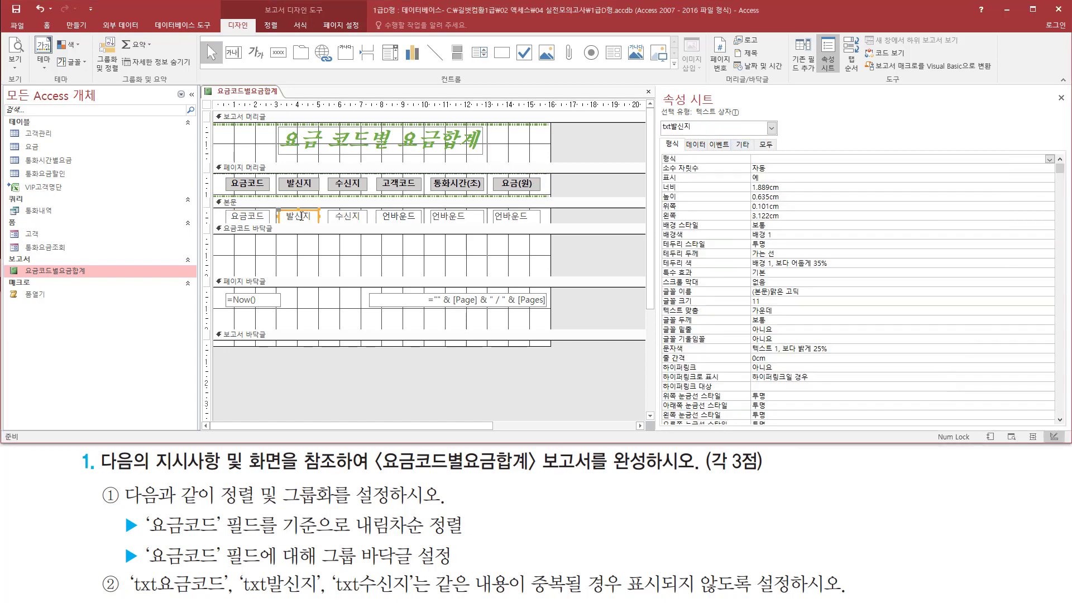
{"action": "left_click_drag", "start_coordinate": [658, 135], "coordinate": [712, 136]}
{"action": "left_click", "coordinate": [343, 218]}
{"action": "left_click_drag", "start_coordinate": [658, 135], "coordinate": [696, 135]}
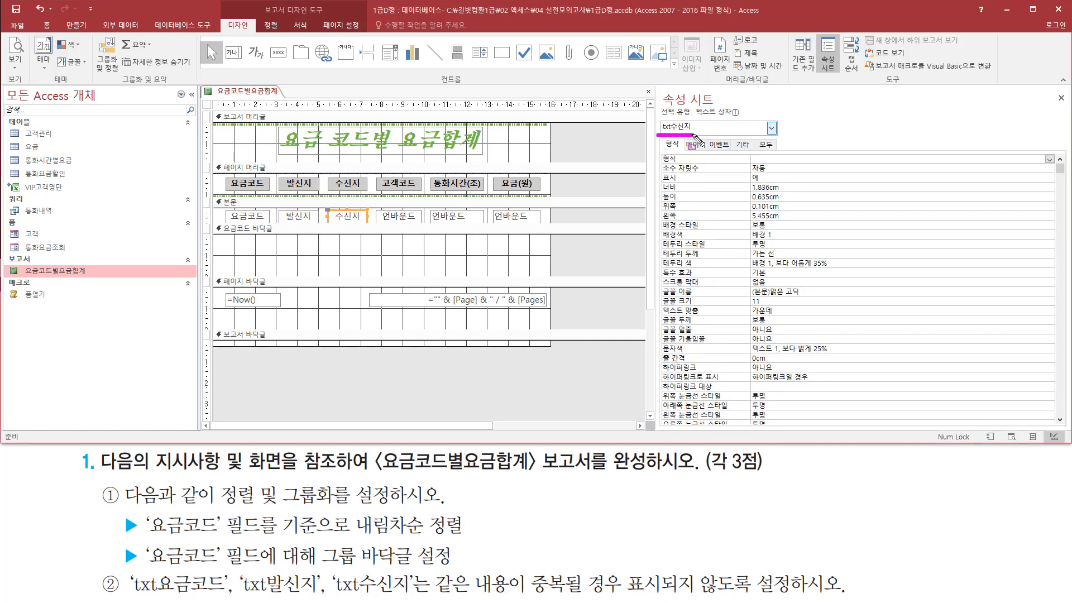
{"action": "key", "text": "Escape"}
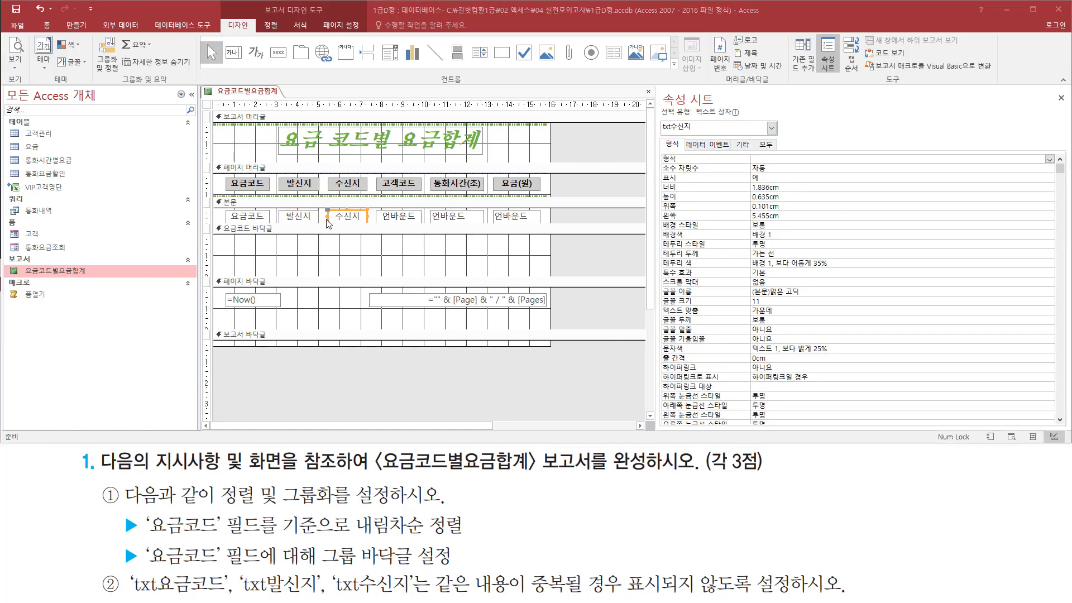
Step: Select txt요금코드, txt발신지 and txt수신지 together and set their 중복 내용 숨기기 property to 예
{"action": "left_click", "coordinate": [260, 219]}
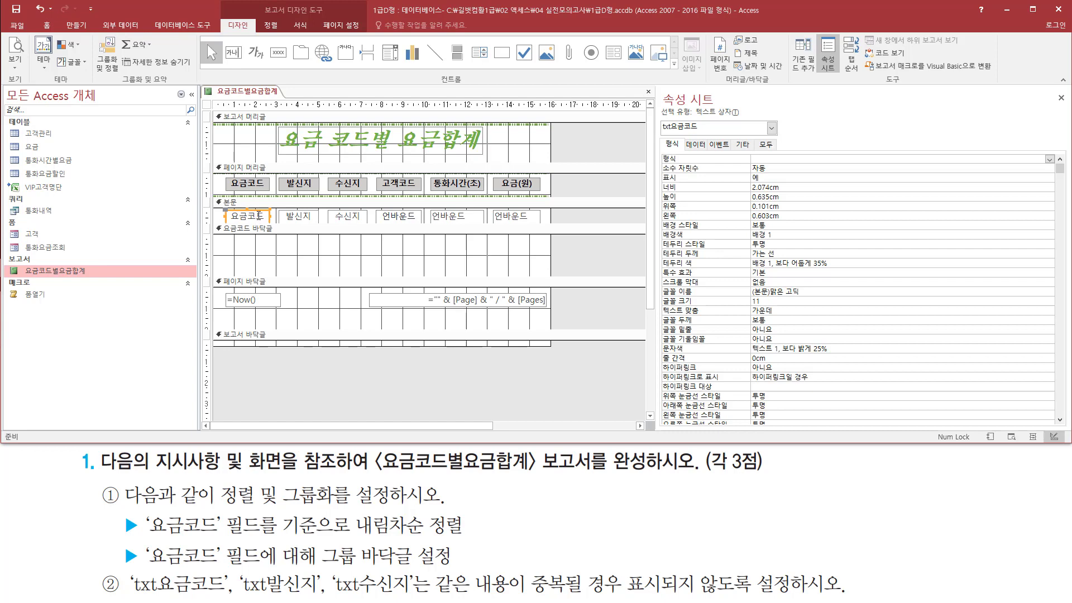
{"action": "left_click", "coordinate": [311, 219], "text": "shift"}
{"action": "left_click", "coordinate": [339, 217], "text": "shift"}
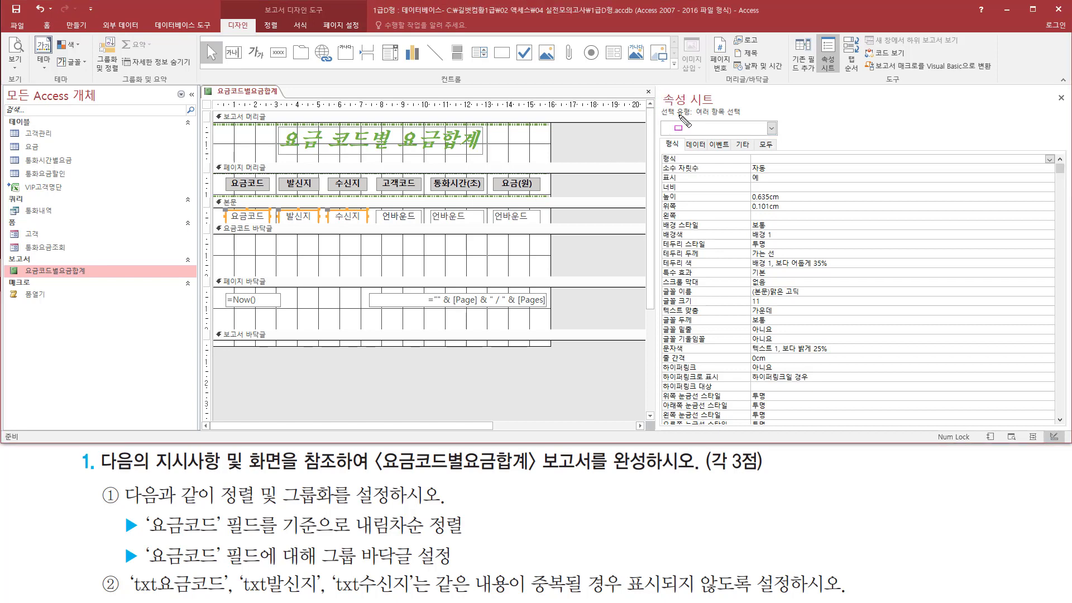
{"action": "left_click_drag", "start_coordinate": [660, 118], "coordinate": [745, 117]}
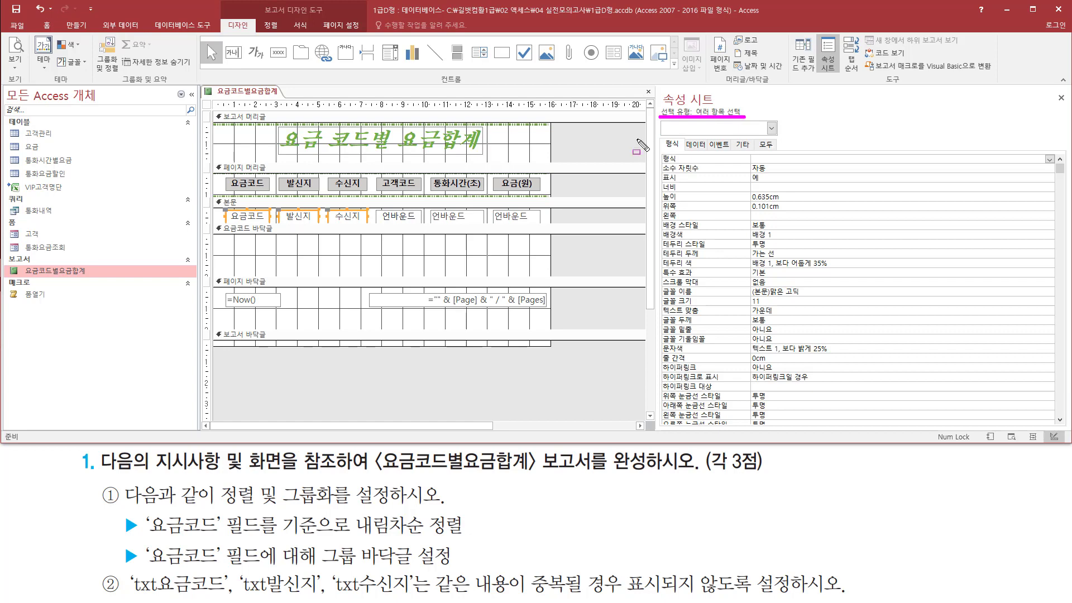
{"action": "left_click_drag", "start_coordinate": [657, 134], "coordinate": [685, 149]}
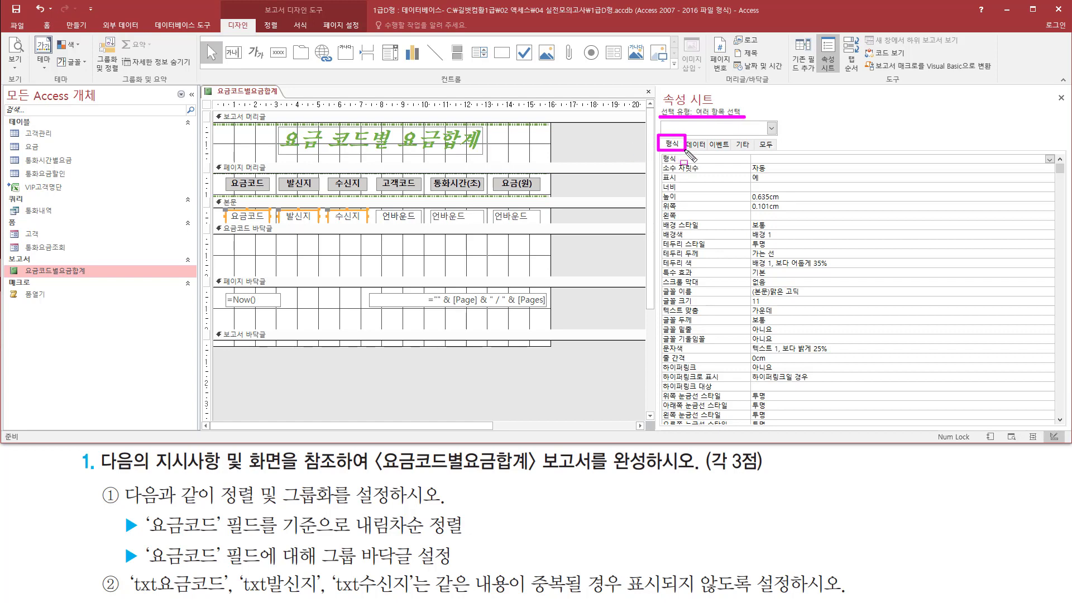
{"action": "scroll", "coordinate": [719, 220], "scroll_direction": "down", "scroll_amount": 5}
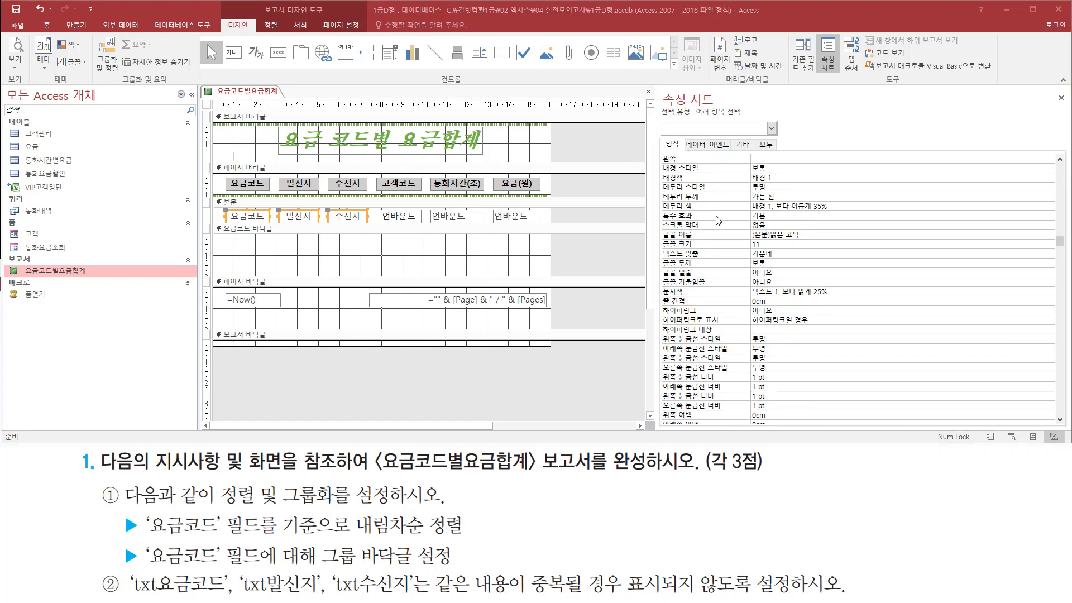
{"action": "scroll", "coordinate": [719, 220], "scroll_direction": "down", "scroll_amount": 2}
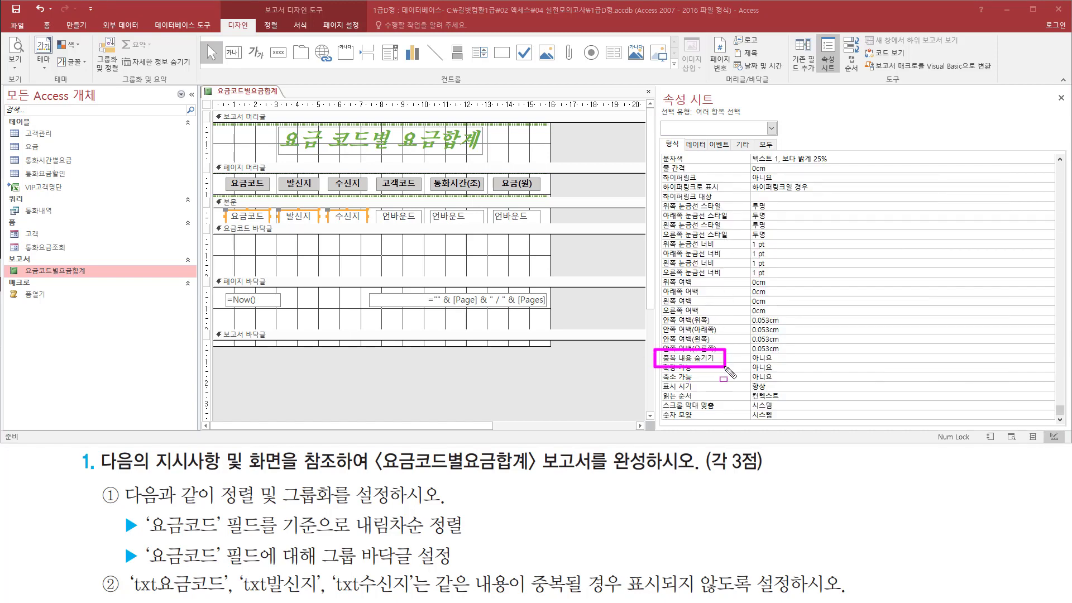
{"action": "mouse_move", "coordinate": [730, 367]}
{"action": "left_mouse_down"}
{"action": "mouse_move", "coordinate": [783, 366]}
{"action": "mouse_move", "coordinate": [787, 351]}
{"action": "left_mouse_up"}
{"action": "key", "text": "Escape"}
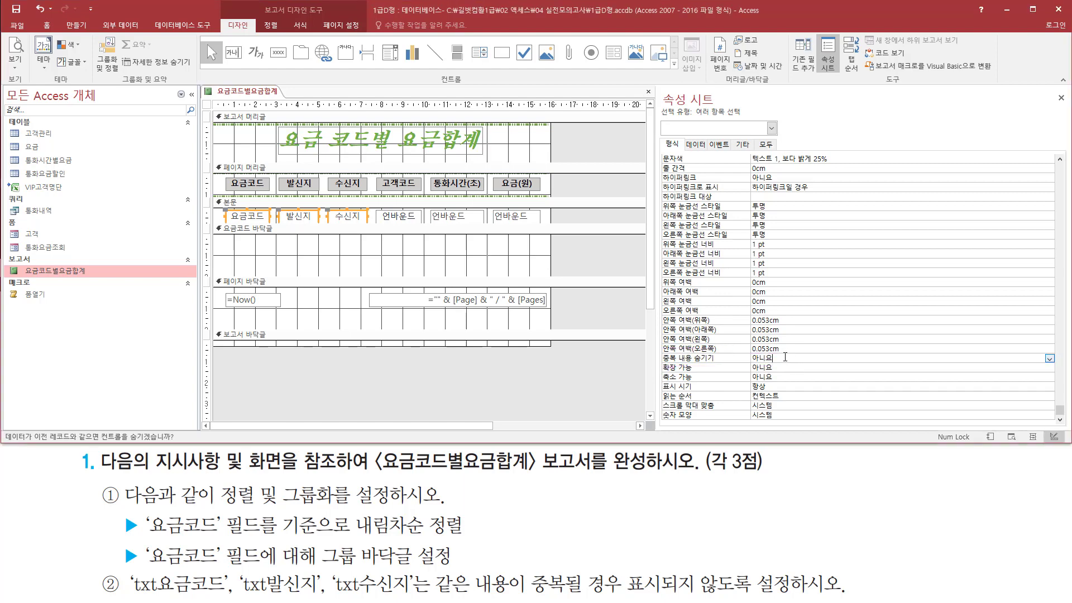
{"action": "double_click", "coordinate": [785, 357]}
{"action": "mouse_move", "coordinate": [657, 366]}
{"action": "left_mouse_down"}
{"action": "mouse_move", "coordinate": [796, 360]}
{"action": "mouse_move", "coordinate": [790, 351]}
{"action": "left_mouse_up"}
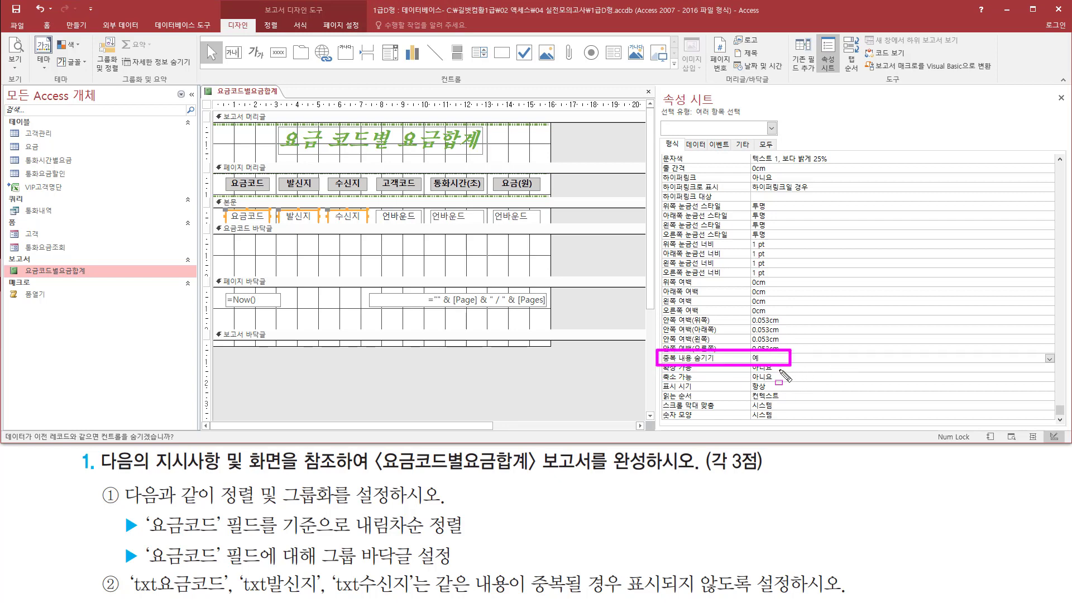
{"action": "key", "text": "Escape"}
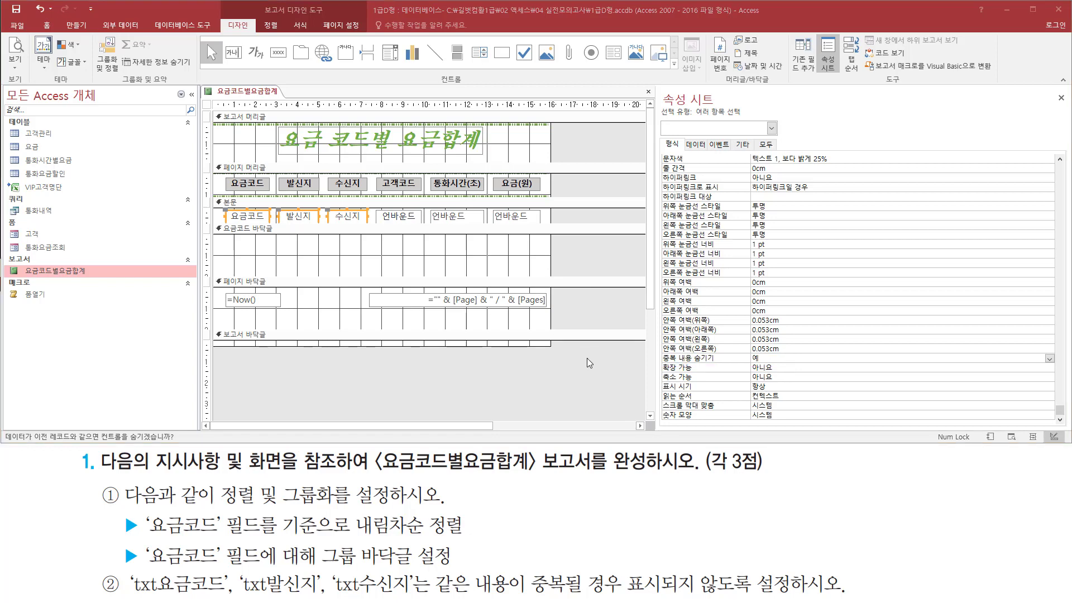
Step: Show the report in print preview and check the 요금코드, 발신지 and 수신지 columns for duplicate values
{"action": "left_click", "coordinate": [583, 361]}
{"action": "right_click", "coordinate": [581, 354]}
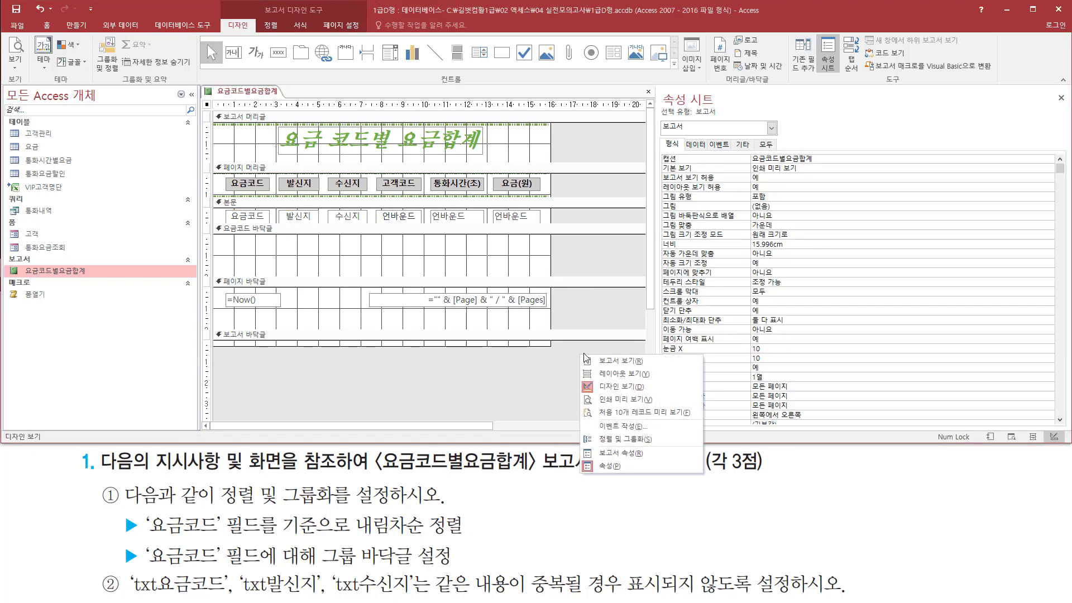
{"action": "left_click", "coordinate": [621, 400]}
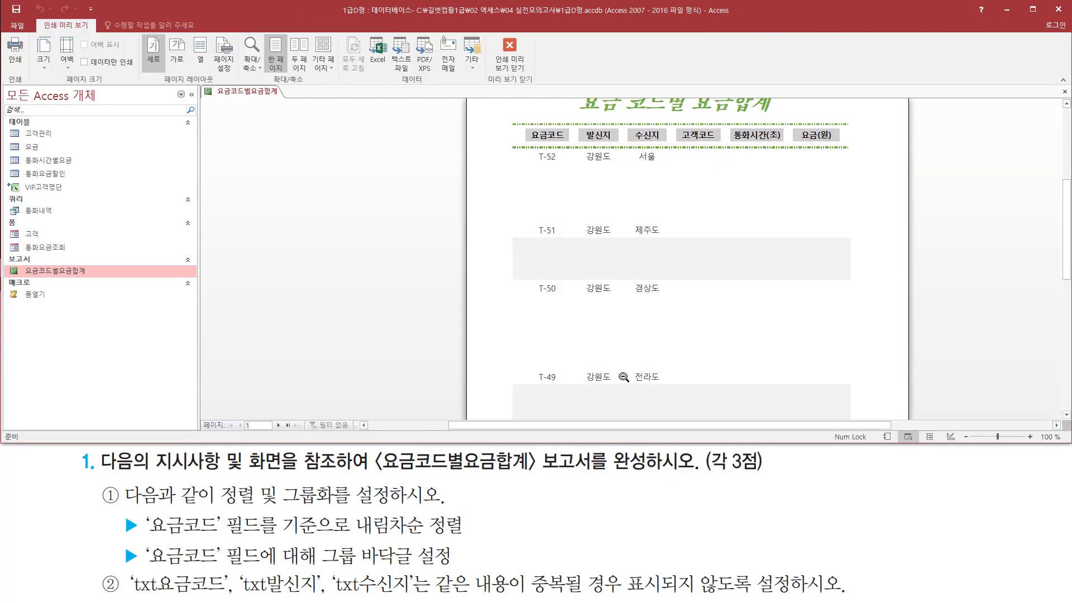
{"action": "key", "text": "ctrl+2"}
{"action": "mouse_move", "coordinate": [529, 150]}
{"action": "left_mouse_down"}
{"action": "mouse_move", "coordinate": [566, 164]}
{"action": "mouse_move", "coordinate": [665, 164]}
{"action": "left_mouse_up"}
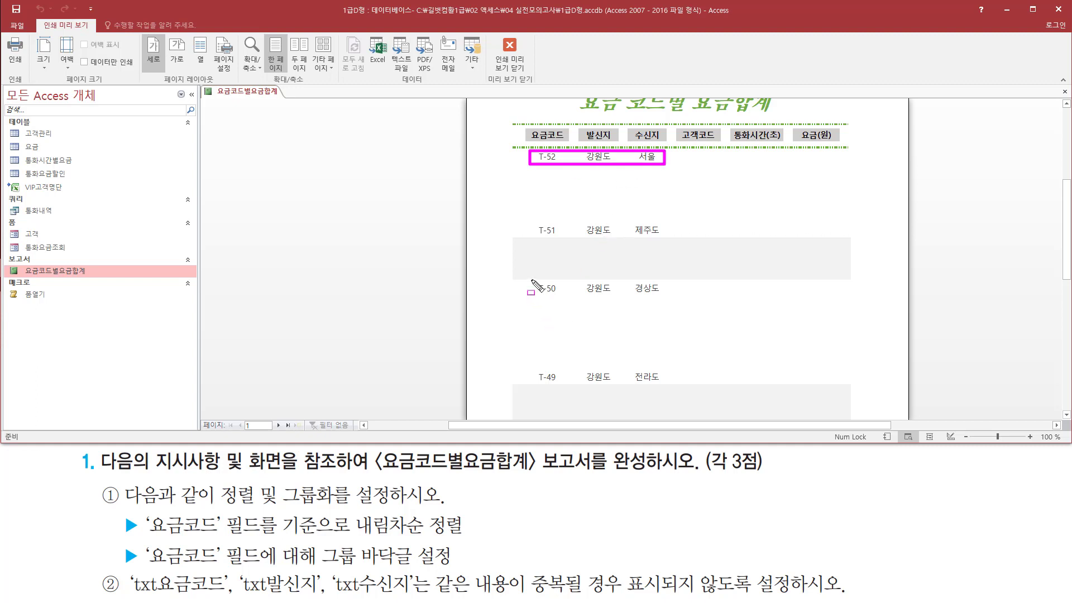
{"action": "left_click_drag", "start_coordinate": [531, 280], "coordinate": [668, 296]}
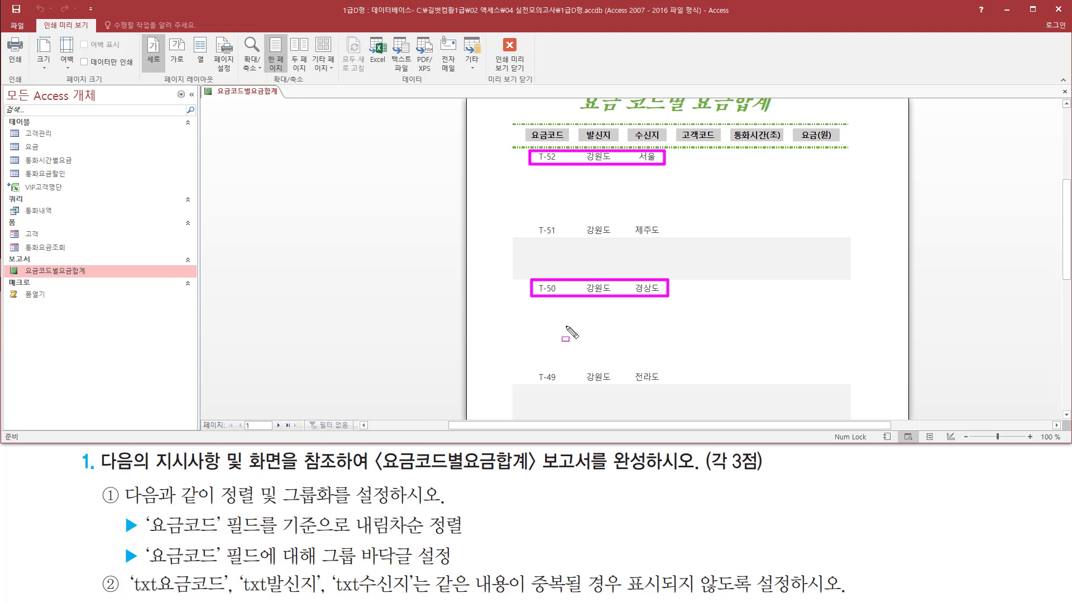
{"action": "key", "text": "Escape"}
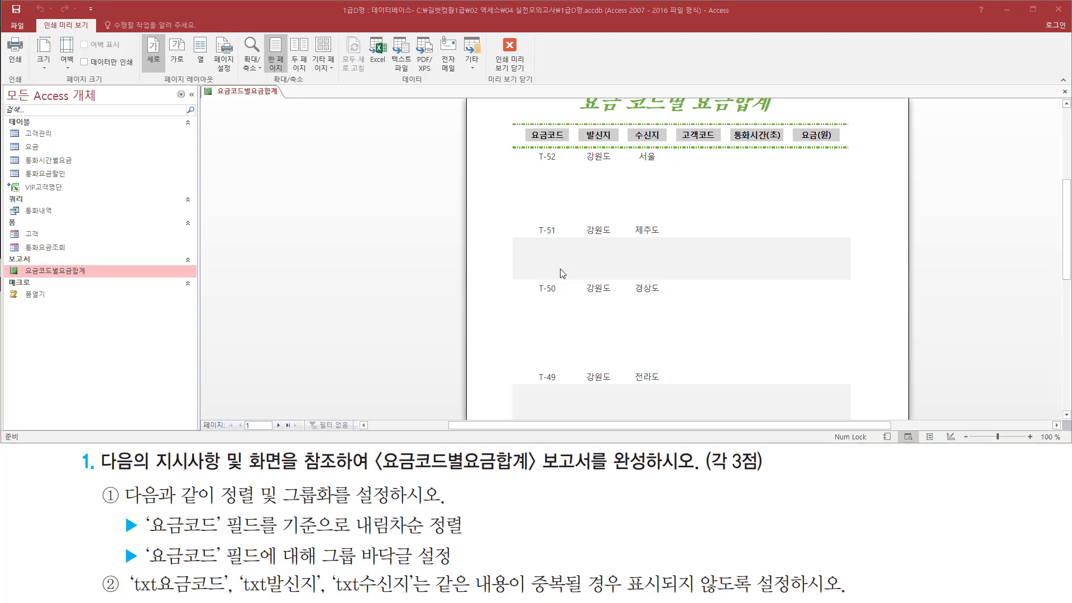
{"action": "scroll", "coordinate": [562, 274], "scroll_direction": "down", "scroll_amount": 5}
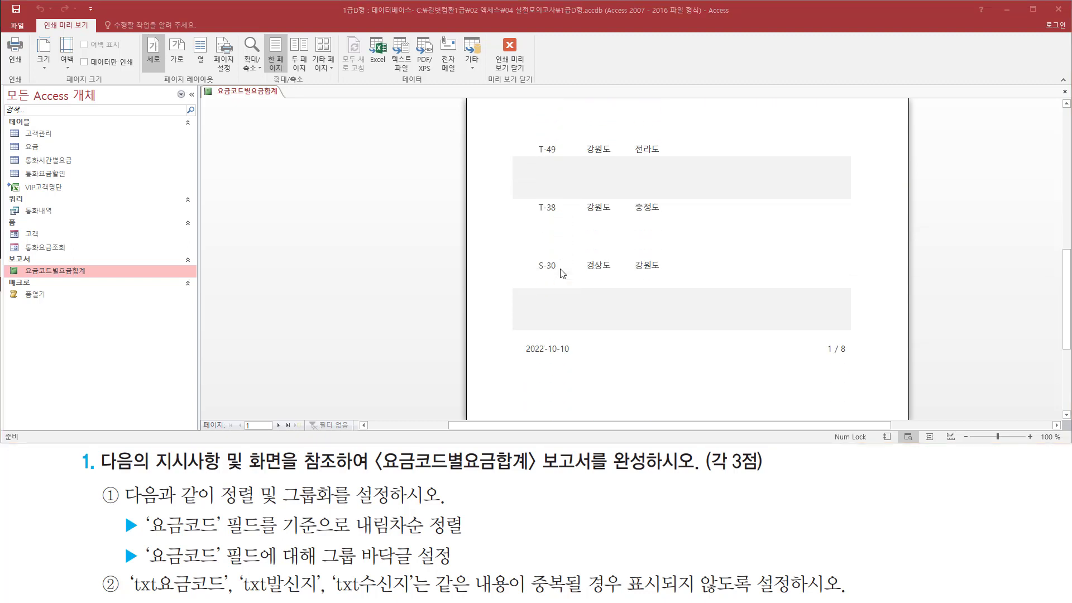
Step: Check the 고객코드, 통화시간(초) and 요금(원) columns at the start of the report preview
{"action": "scroll", "coordinate": [562, 274], "scroll_direction": "up", "scroll_amount": 5}
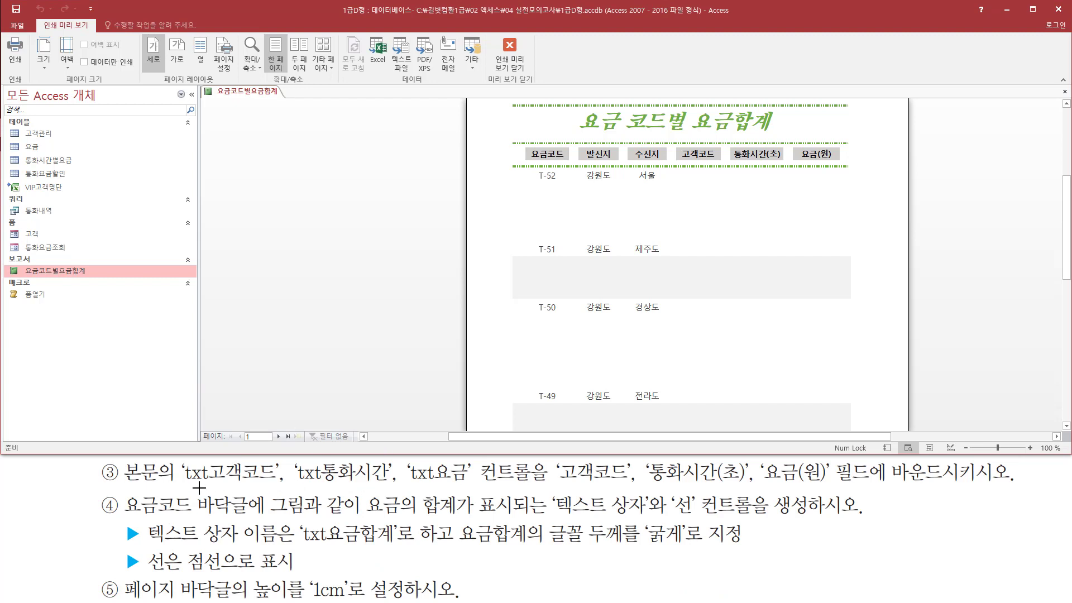
{"action": "left_click_drag", "start_coordinate": [117, 481], "coordinate": [553, 485]}
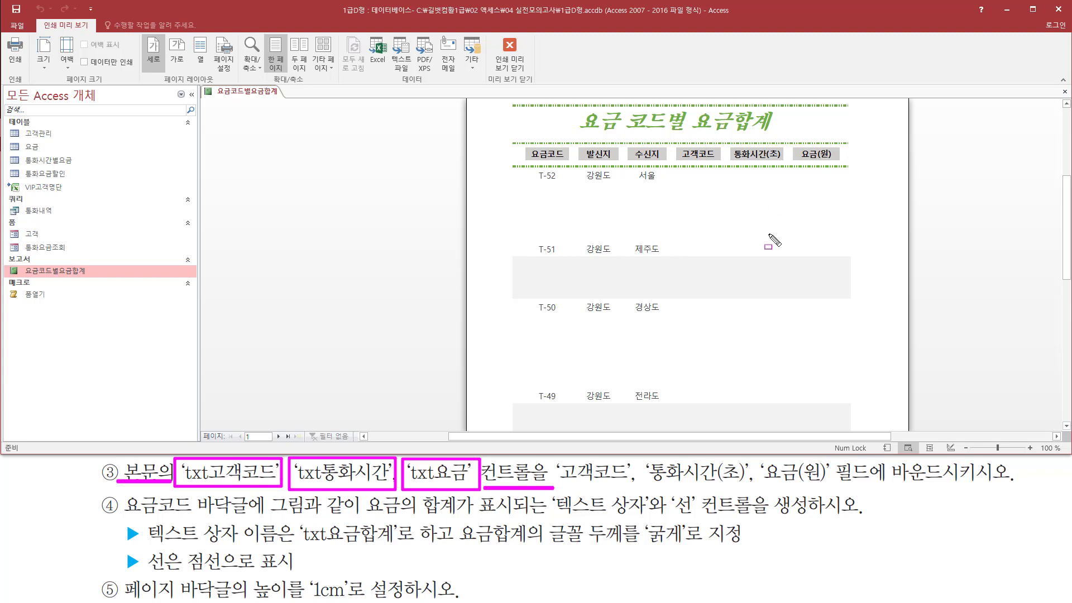
{"action": "left_click_drag", "start_coordinate": [676, 162], "coordinate": [847, 163]}
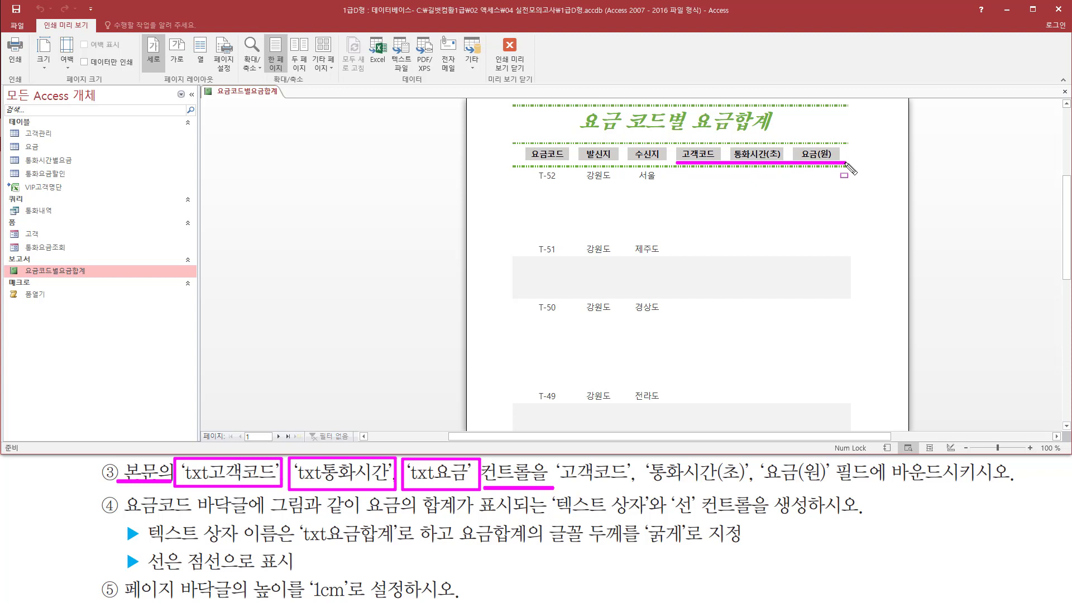
{"action": "mouse_move", "coordinate": [682, 167]}
{"action": "left_mouse_down"}
{"action": "mouse_move", "coordinate": [713, 243]}
{"action": "mouse_move", "coordinate": [721, 167]}
{"action": "mouse_move", "coordinate": [780, 251]}
{"action": "mouse_move", "coordinate": [780, 171]}
{"action": "mouse_move", "coordinate": [841, 167]}
{"action": "mouse_move", "coordinate": [840, 244]}
{"action": "left_mouse_up"}
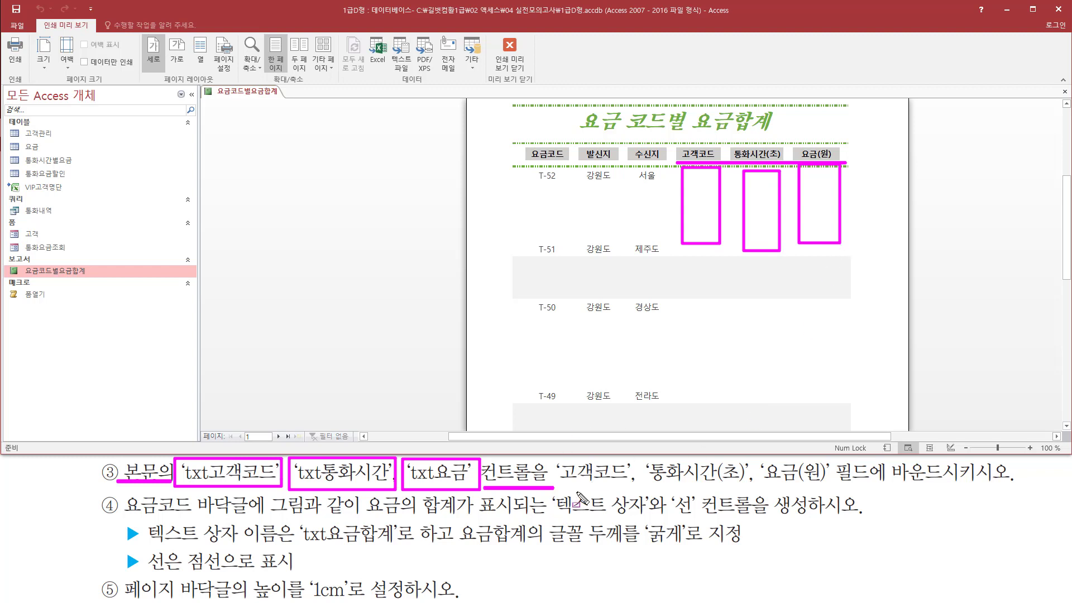
{"action": "mouse_move", "coordinate": [557, 486]}
{"action": "left_mouse_down"}
{"action": "mouse_move", "coordinate": [844, 496]}
{"action": "mouse_move", "coordinate": [834, 481]}
{"action": "mouse_move", "coordinate": [989, 484]}
{"action": "left_mouse_up"}
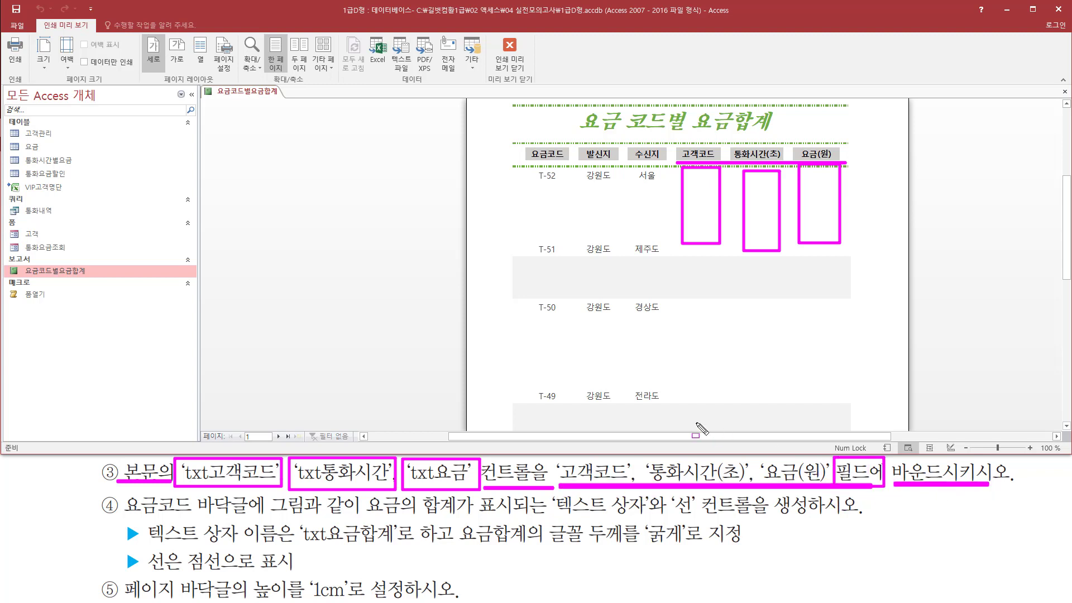
{"action": "key", "text": "Escape"}
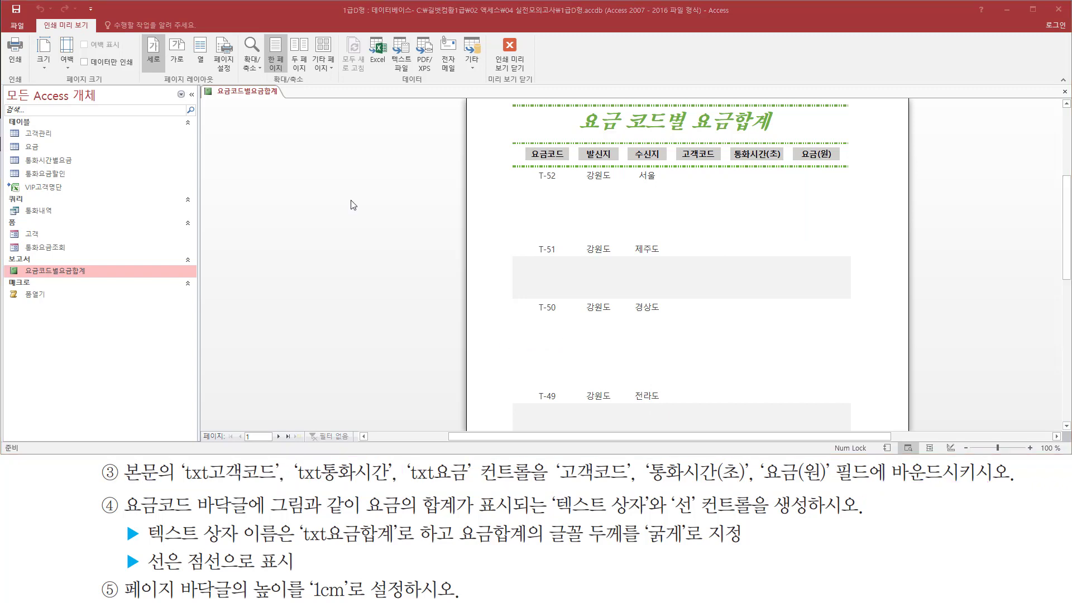
Step: Return the report to design view and check the control names of the three unbound text boxes in the 본문 section
{"action": "right_click", "coordinate": [343, 151]}
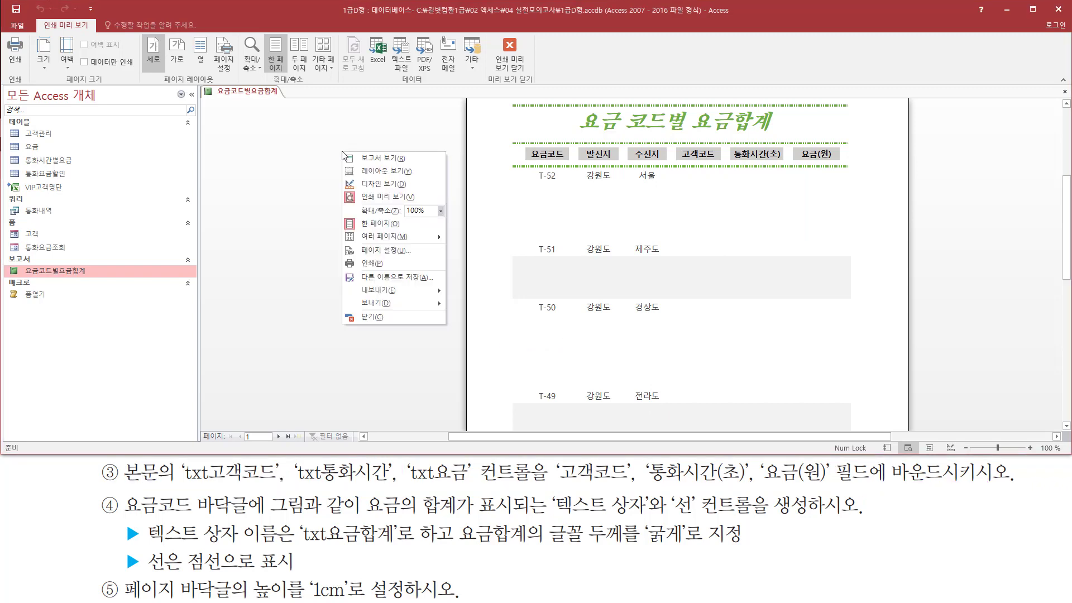
{"action": "left_click", "coordinate": [368, 185]}
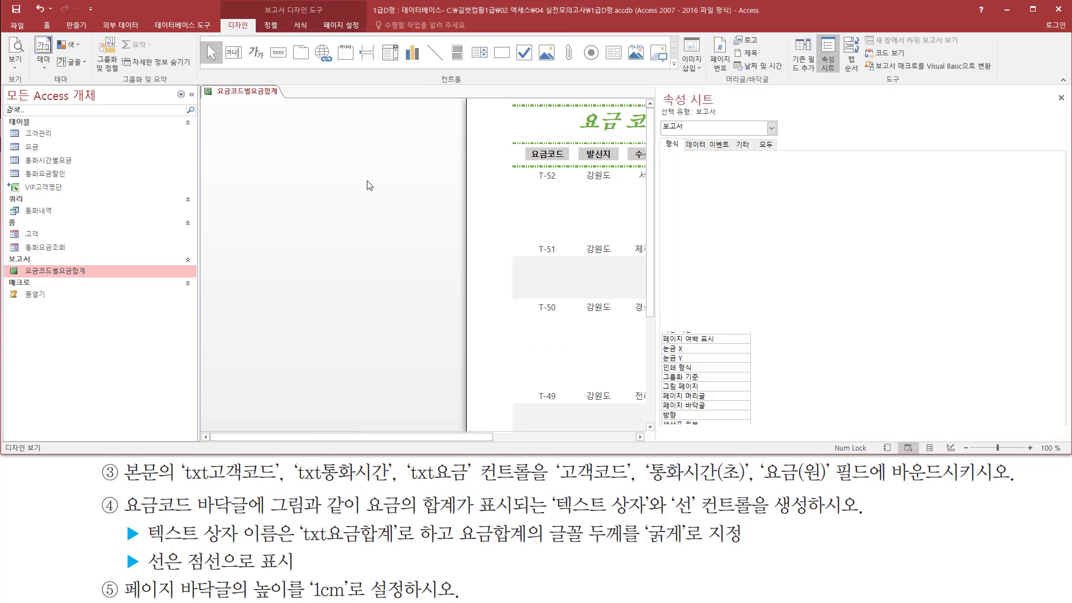
{"action": "left_click", "coordinate": [398, 216]}
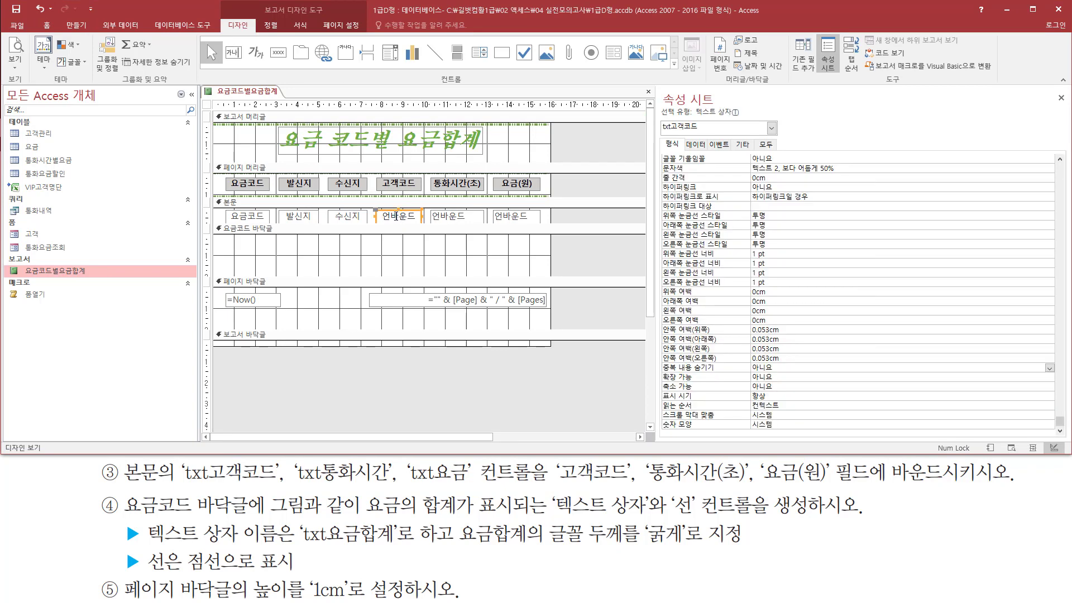
{"action": "left_click_drag", "start_coordinate": [376, 205], "coordinate": [415, 224]}
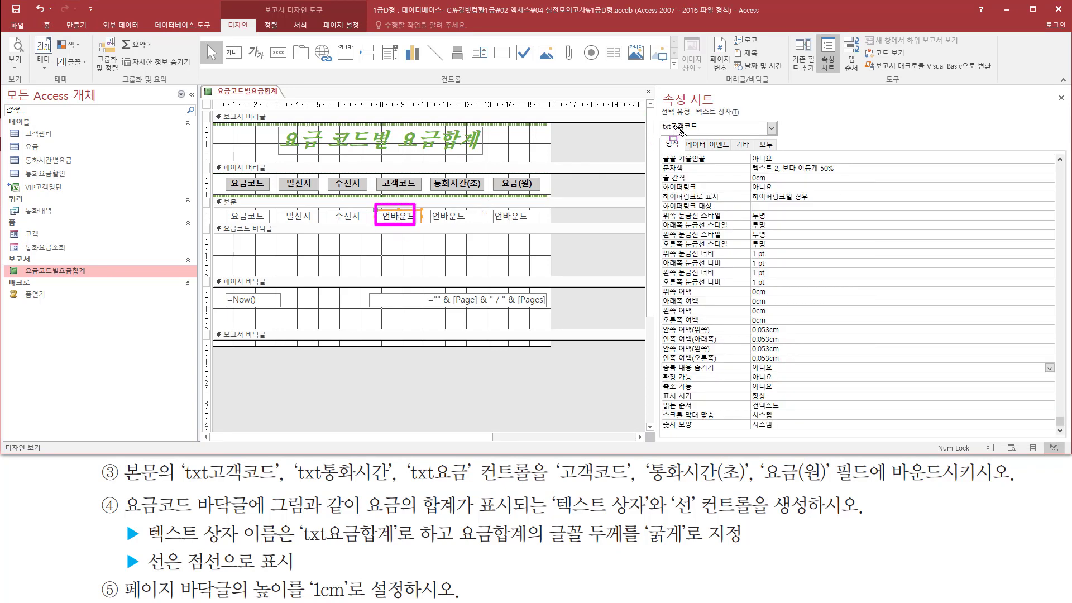
{"action": "left_click_drag", "start_coordinate": [650, 132], "coordinate": [709, 133]}
{"action": "left_click", "coordinate": [473, 219]}
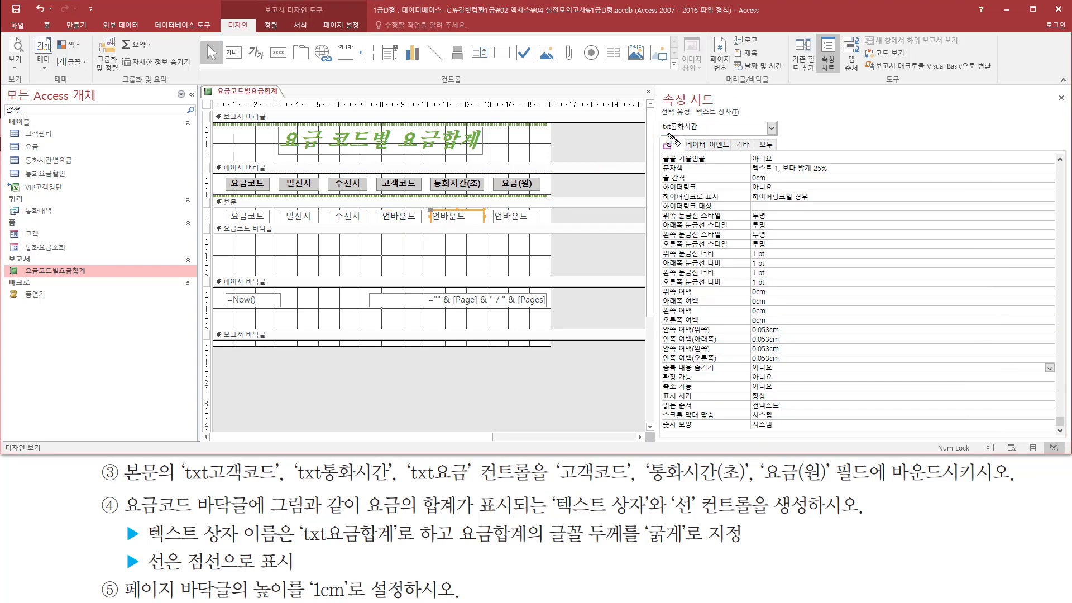
{"action": "left_click_drag", "start_coordinate": [659, 135], "coordinate": [707, 136]}
{"action": "left_click", "coordinate": [524, 220]}
Step: Bind the txt고객코드 text box in the 본문 section to the 고객코드 field through its 컨트롤 원본 property
{"action": "left_click", "coordinate": [411, 219]}
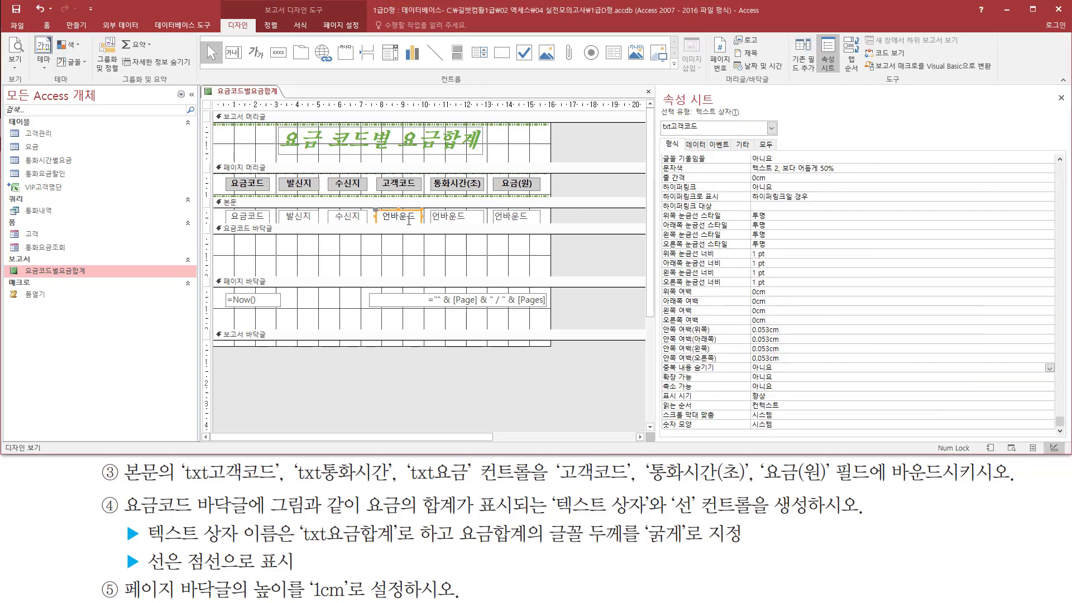
{"action": "left_click_drag", "start_coordinate": [373, 200], "coordinate": [424, 226]}
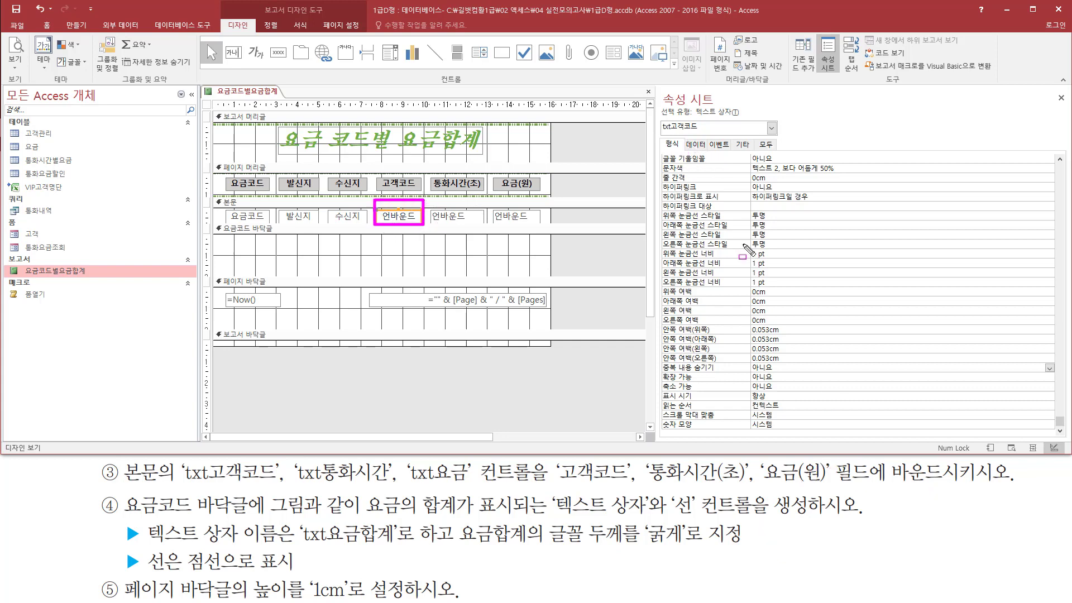
{"action": "left_click_drag", "start_coordinate": [685, 135], "coordinate": [708, 153]}
{"action": "left_click", "coordinate": [695, 146]}
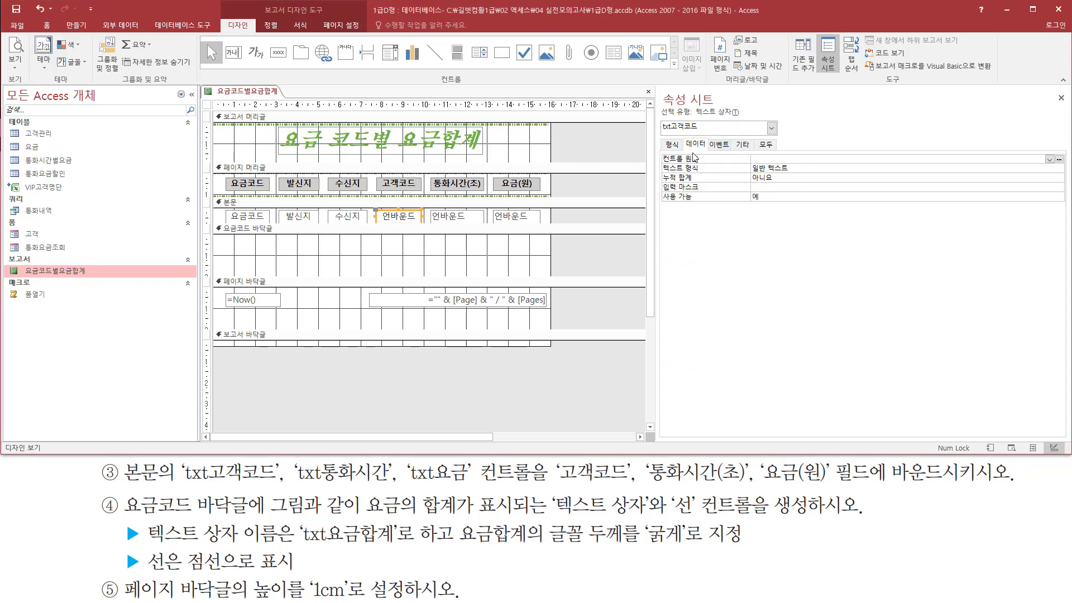
{"action": "mouse_move", "coordinate": [658, 154]}
{"action": "left_mouse_down"}
{"action": "mouse_move", "coordinate": [896, 164]}
{"action": "mouse_move", "coordinate": [872, 164]}
{"action": "left_mouse_up"}
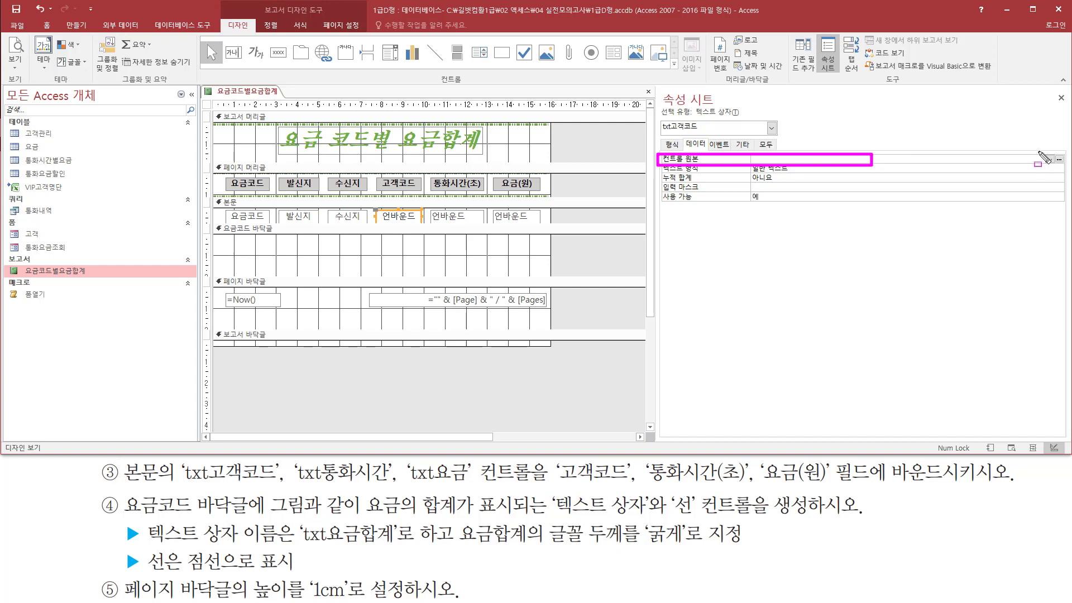
{"action": "left_click_drag", "start_coordinate": [1042, 153], "coordinate": [1055, 166]}
{"action": "key", "text": "Escape"}
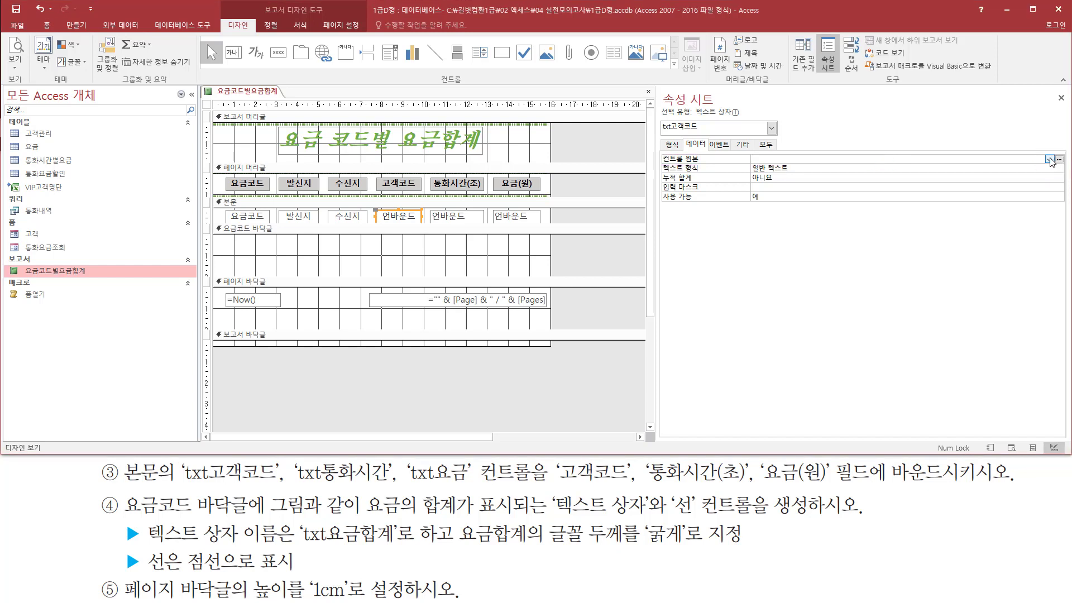
{"action": "left_click", "coordinate": [1050, 160]}
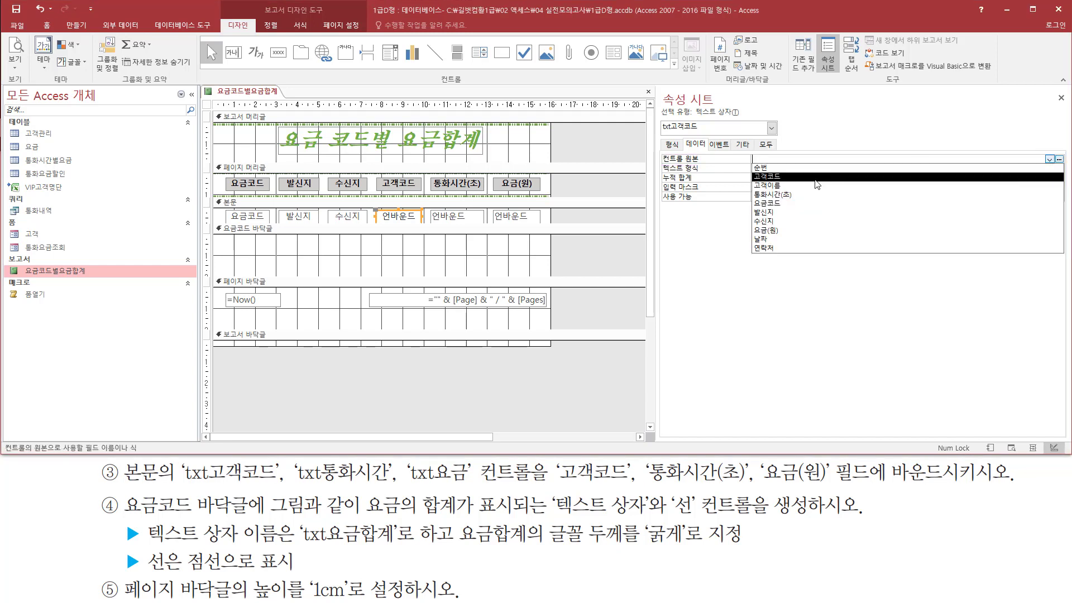
{"action": "left_click", "coordinate": [811, 178]}
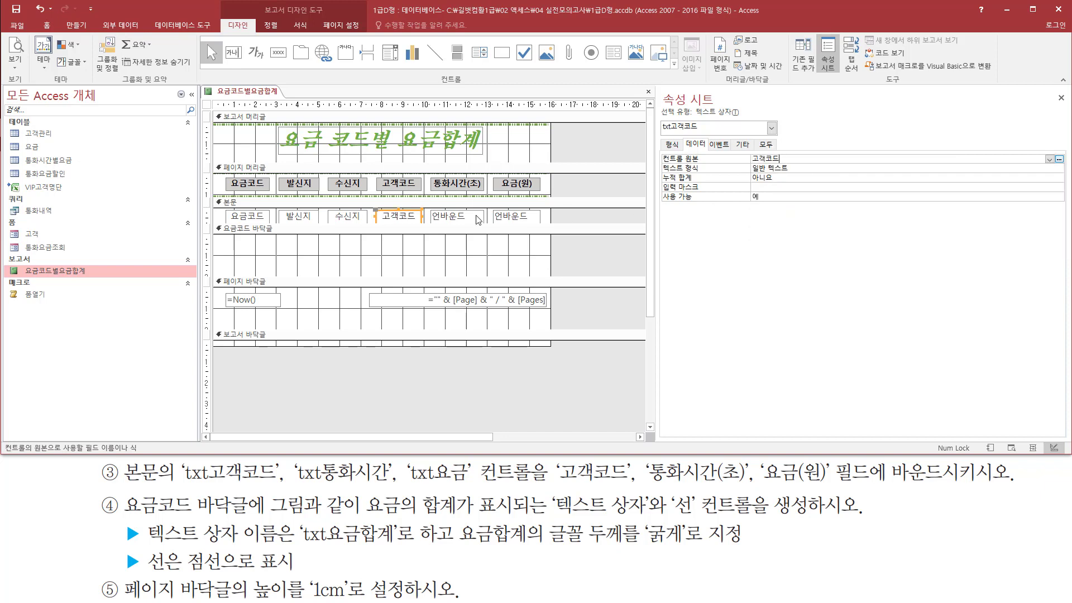
Step: Set the 컨트롤 원본 property of the txt통화시간 text box to the 통화시간(초) field
{"action": "left_click", "coordinate": [433, 218]}
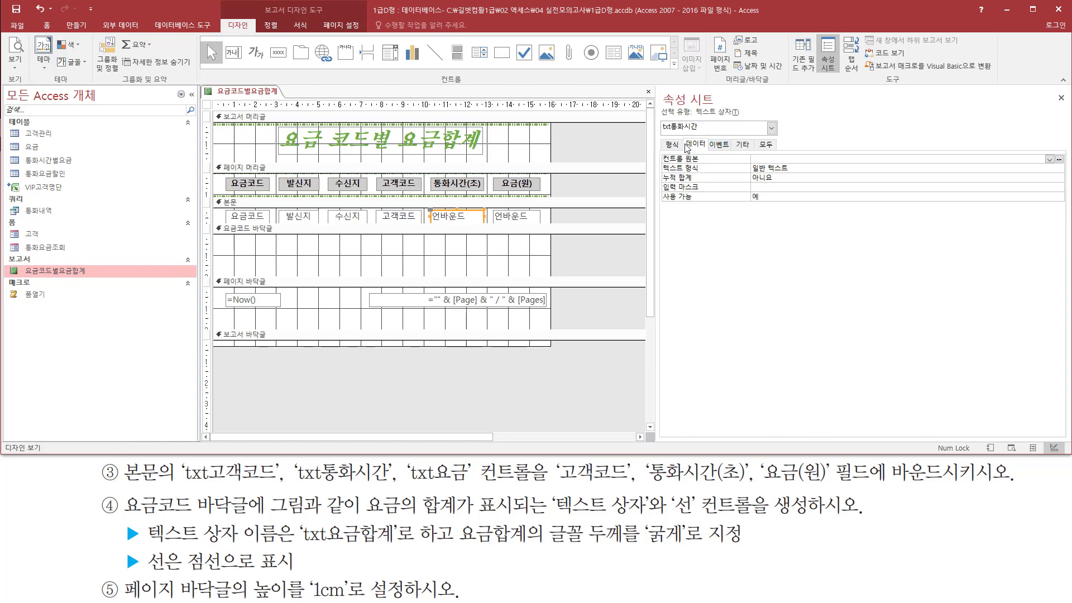
{"action": "left_click", "coordinate": [770, 158]}
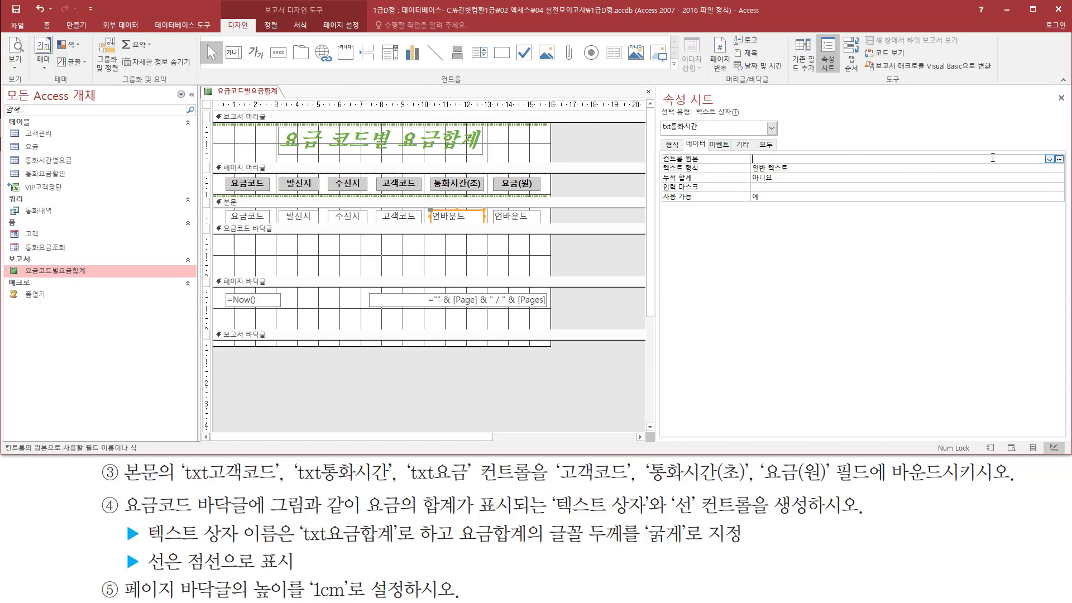
{"action": "left_click", "coordinate": [1050, 160]}
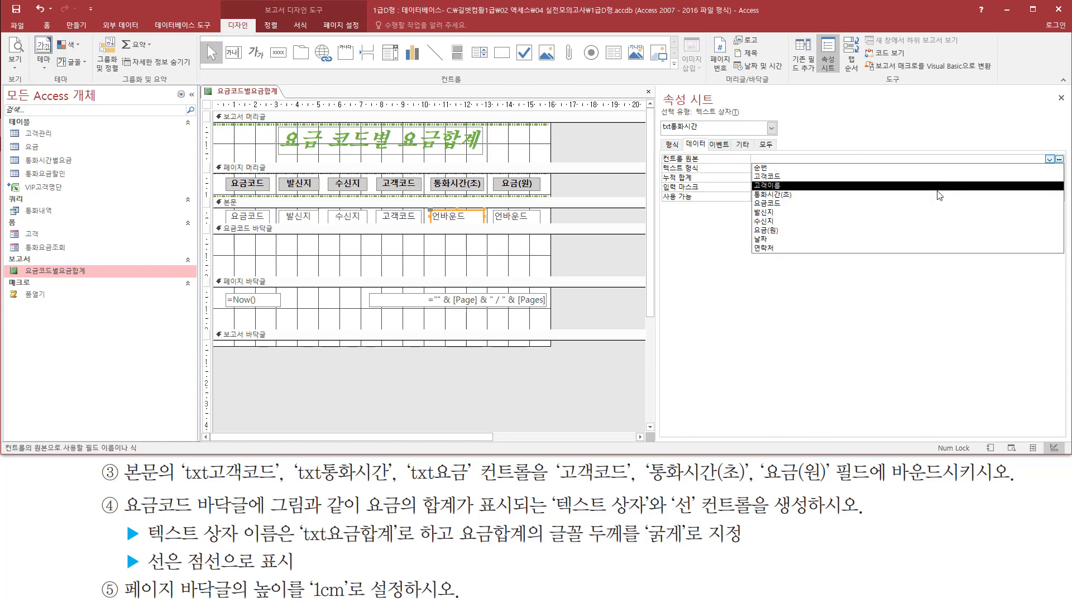
{"action": "left_click", "coordinate": [899, 195]}
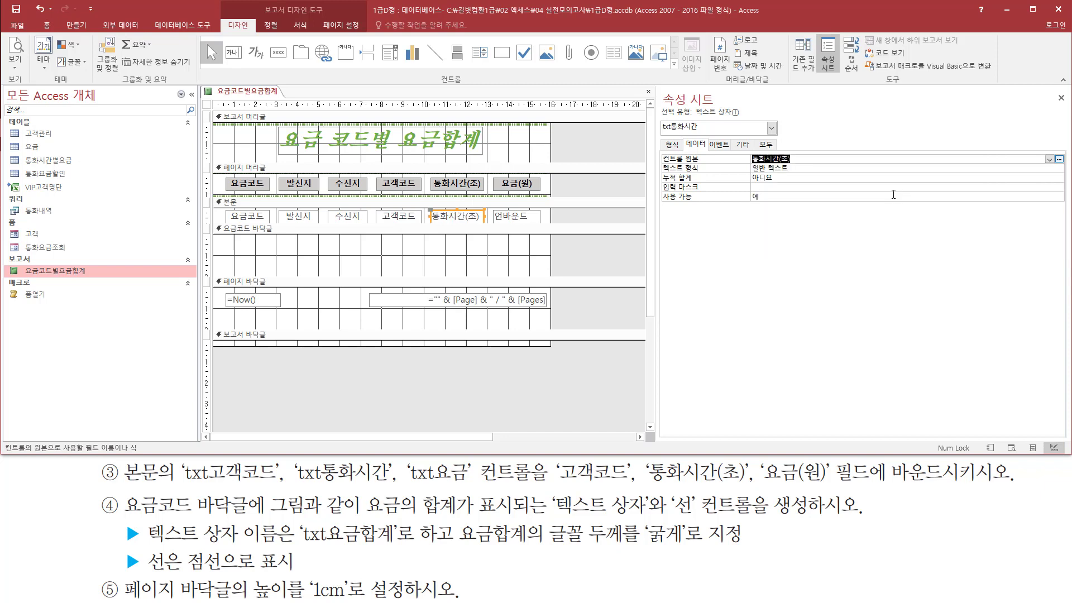
{"action": "left_click", "coordinate": [821, 158]}
Step: Set the 컨트롤 원본 property of the txt요금 text box to the 요금(원) field
{"action": "left_click", "coordinate": [528, 216]}
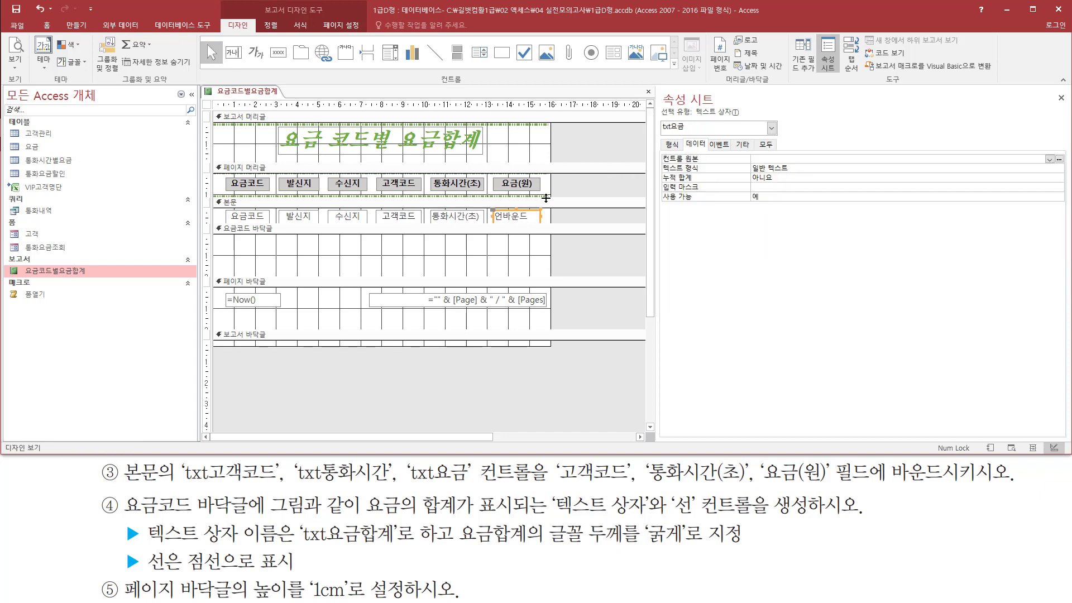
{"action": "left_click", "coordinate": [871, 157]}
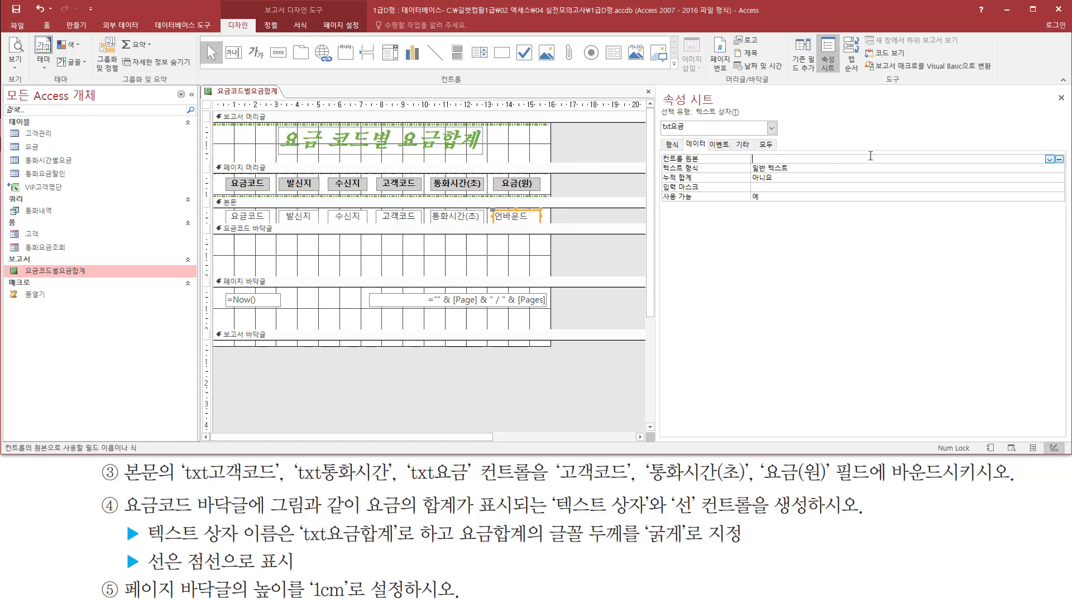
{"action": "left_click", "coordinate": [1050, 159]}
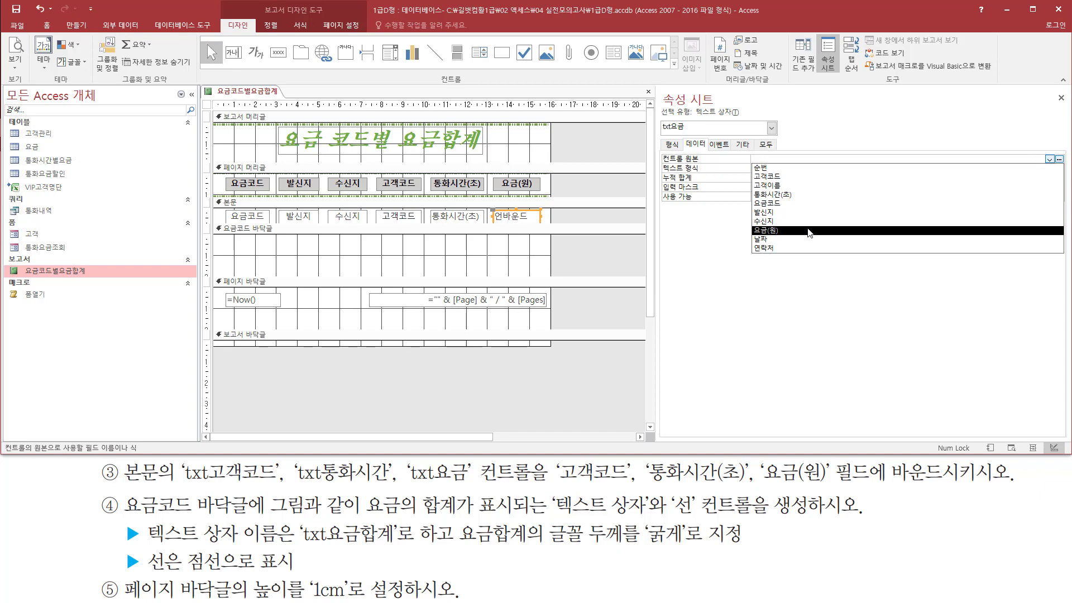
{"action": "left_click", "coordinate": [809, 230]}
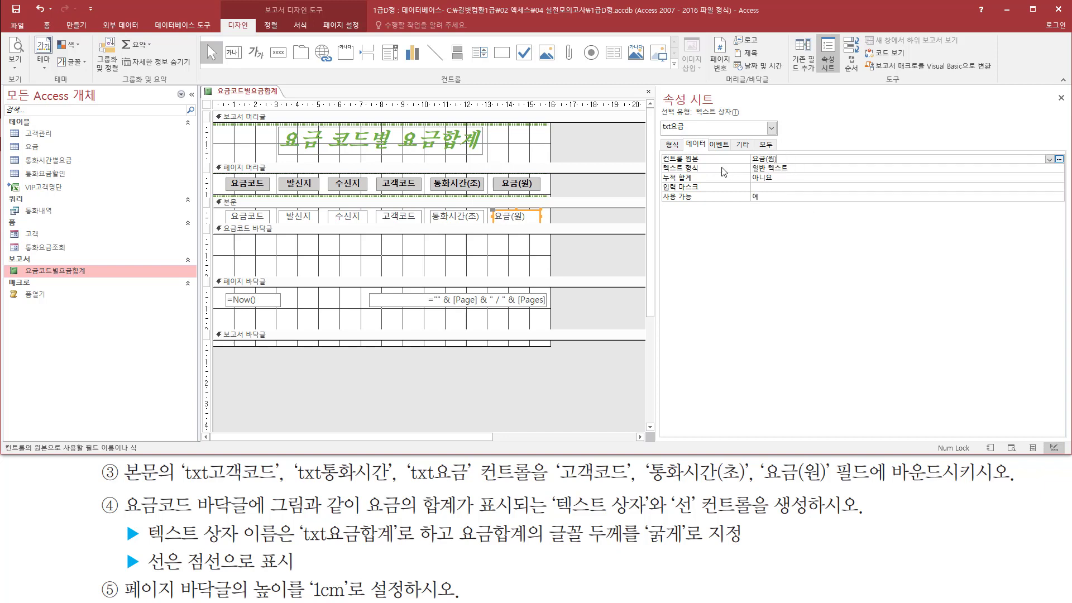
{"action": "mouse_move", "coordinate": [660, 164]}
{"action": "left_mouse_down"}
{"action": "mouse_move", "coordinate": [783, 163]}
{"action": "mouse_move", "coordinate": [786, 150]}
{"action": "left_mouse_up"}
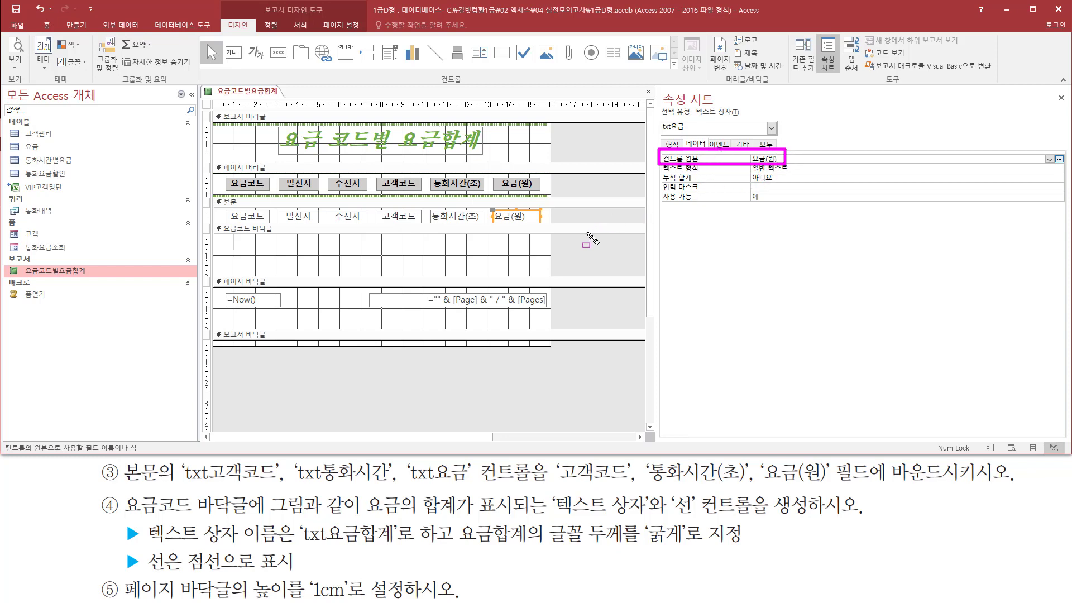
{"action": "key", "text": "Escape"}
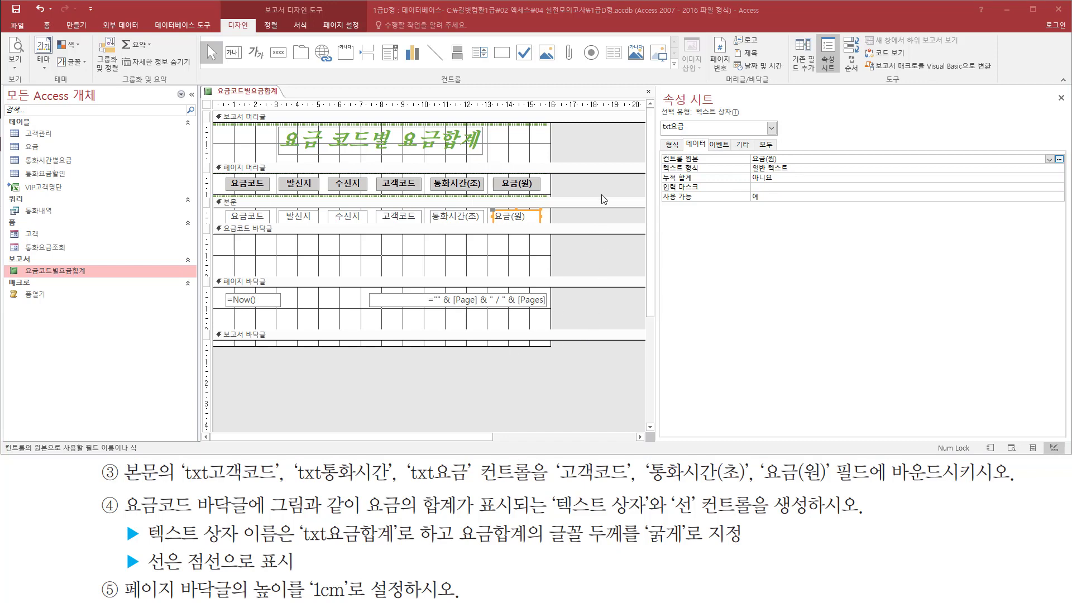
Step: Show the report in print preview and check the data in the 고객코드, 통화시간(초) and 요금(원) columns
{"action": "right_click", "coordinate": [575, 140]}
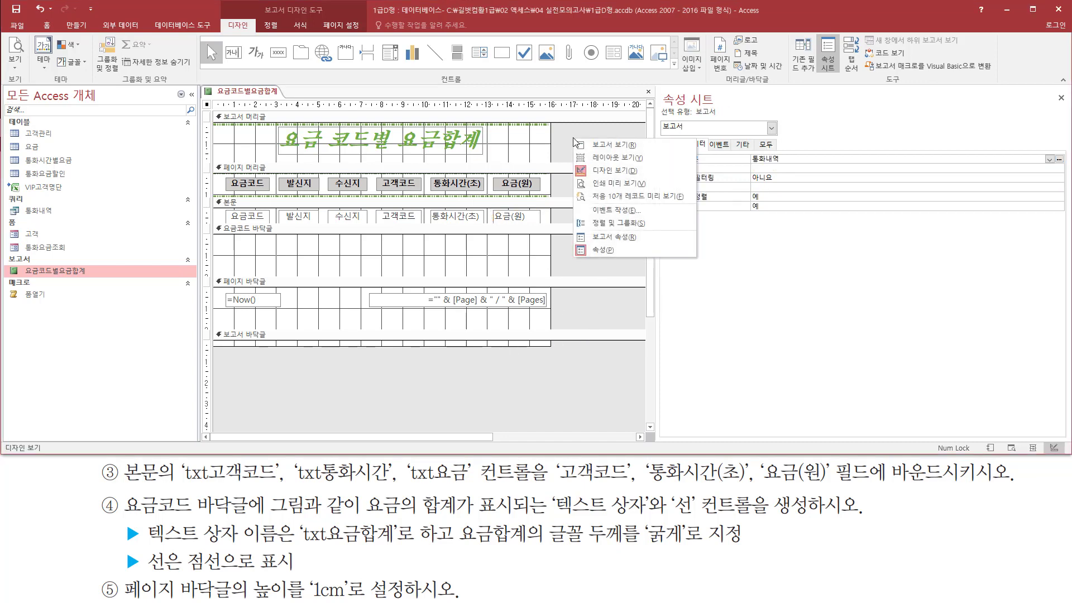
{"action": "left_click", "coordinate": [614, 184]}
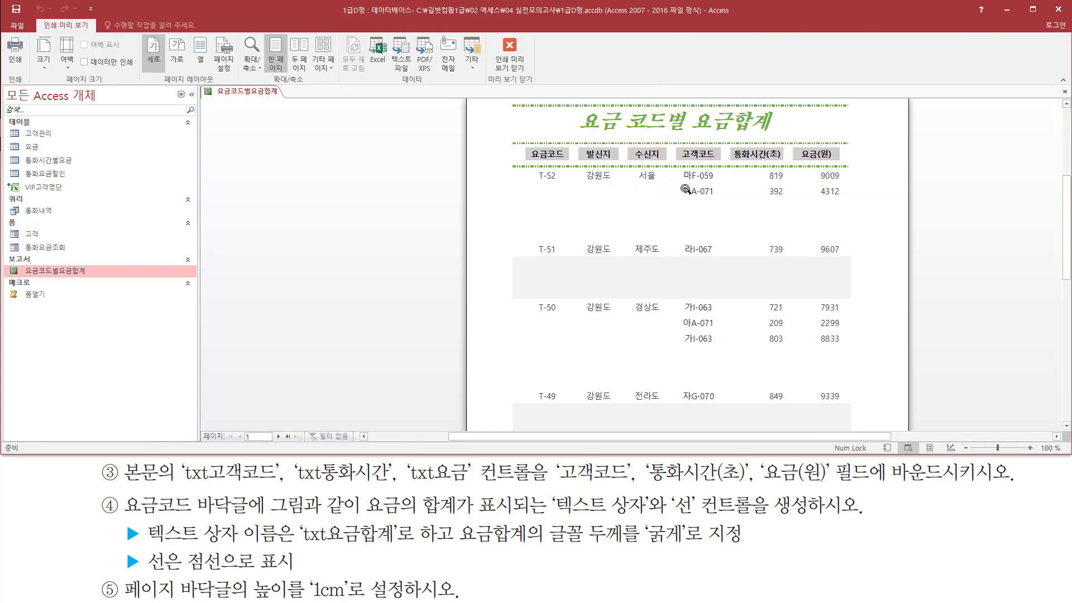
{"action": "mouse_move", "coordinate": [674, 164]}
{"action": "left_mouse_down"}
{"action": "mouse_move", "coordinate": [747, 210]}
{"action": "mouse_move", "coordinate": [794, 195]}
{"action": "mouse_move", "coordinate": [855, 201]}
{"action": "left_mouse_up"}
{"action": "left_click_drag", "start_coordinate": [682, 243], "coordinate": [853, 258]}
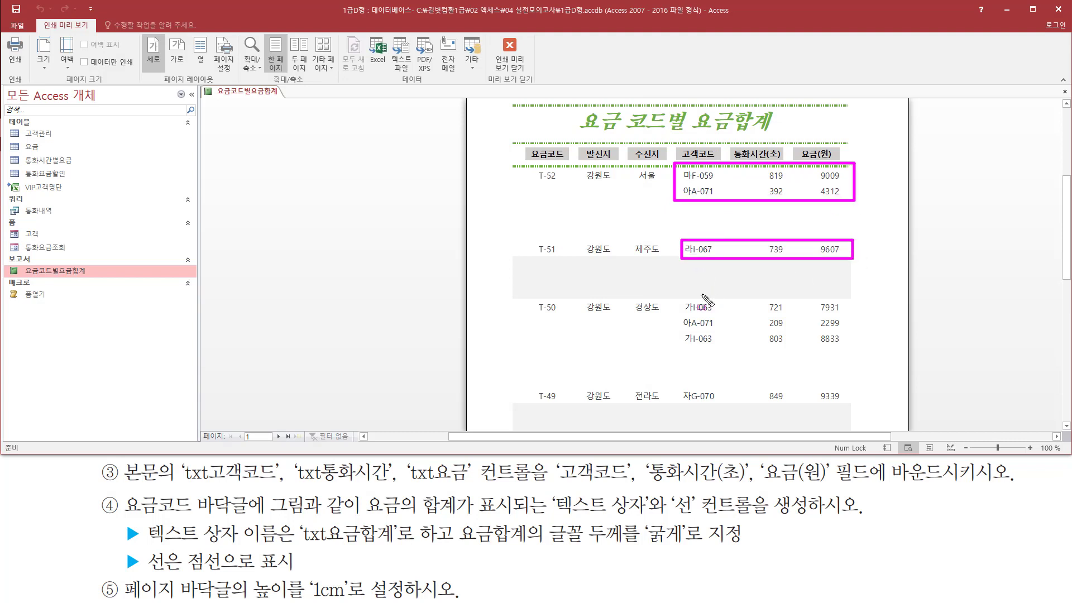
{"action": "mouse_move", "coordinate": [679, 298]}
{"action": "left_mouse_down"}
{"action": "mouse_move", "coordinate": [695, 329]}
{"action": "mouse_move", "coordinate": [847, 351]}
{"action": "left_mouse_up"}
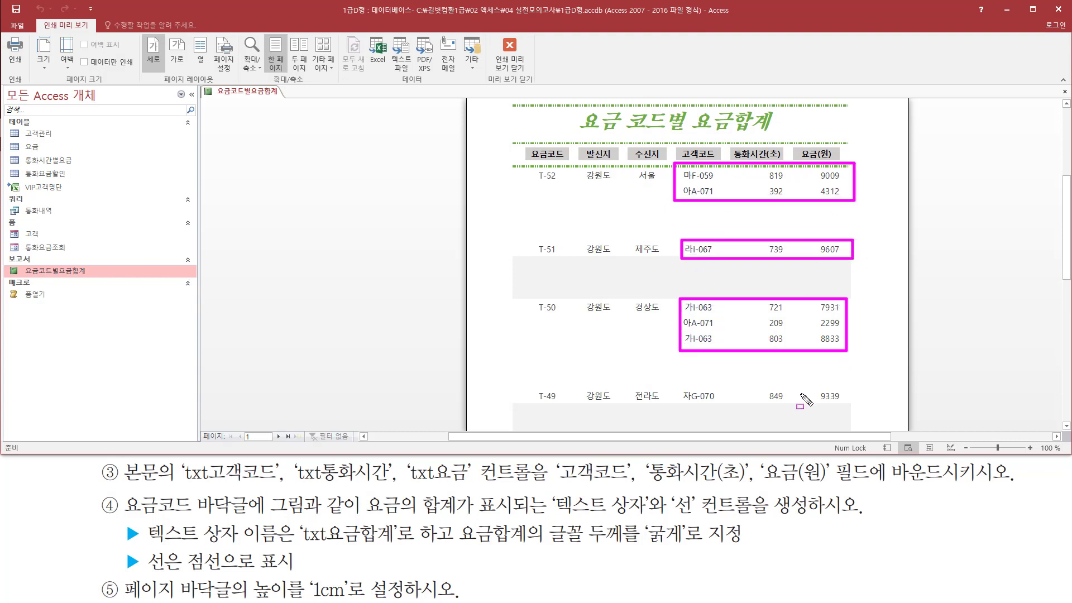
{"action": "key", "text": "Escape"}
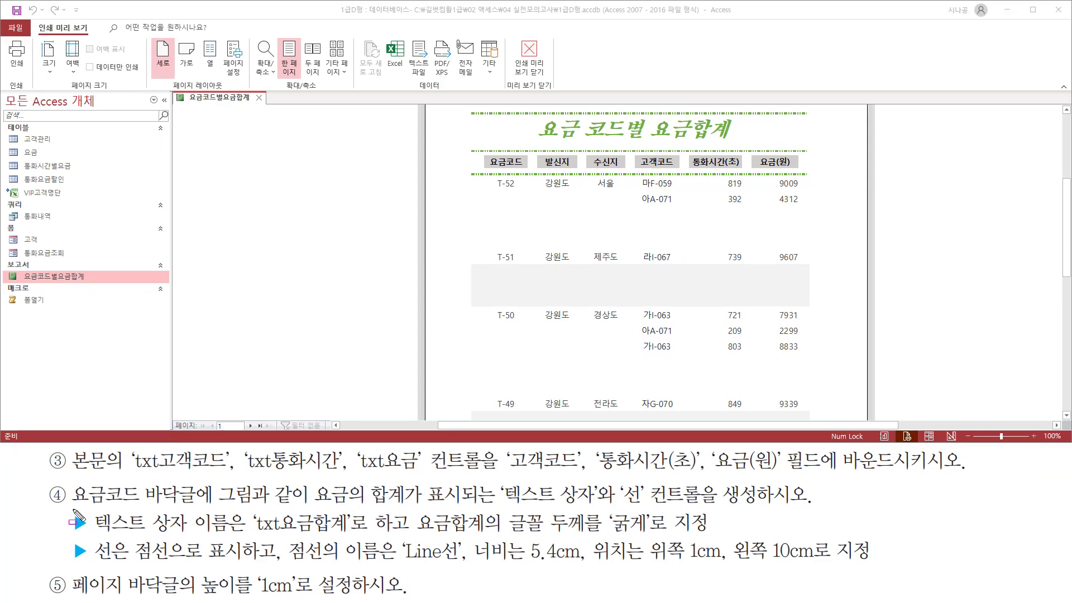
{"action": "mouse_move", "coordinate": [72, 509]}
{"action": "left_mouse_down"}
{"action": "mouse_move", "coordinate": [184, 516]}
{"action": "mouse_move", "coordinate": [204, 508]}
{"action": "mouse_move", "coordinate": [201, 484]}
{"action": "mouse_move", "coordinate": [304, 508]}
{"action": "mouse_move", "coordinate": [329, 493]}
{"action": "mouse_move", "coordinate": [347, 506]}
{"action": "mouse_move", "coordinate": [649, 507]}
{"action": "left_mouse_up"}
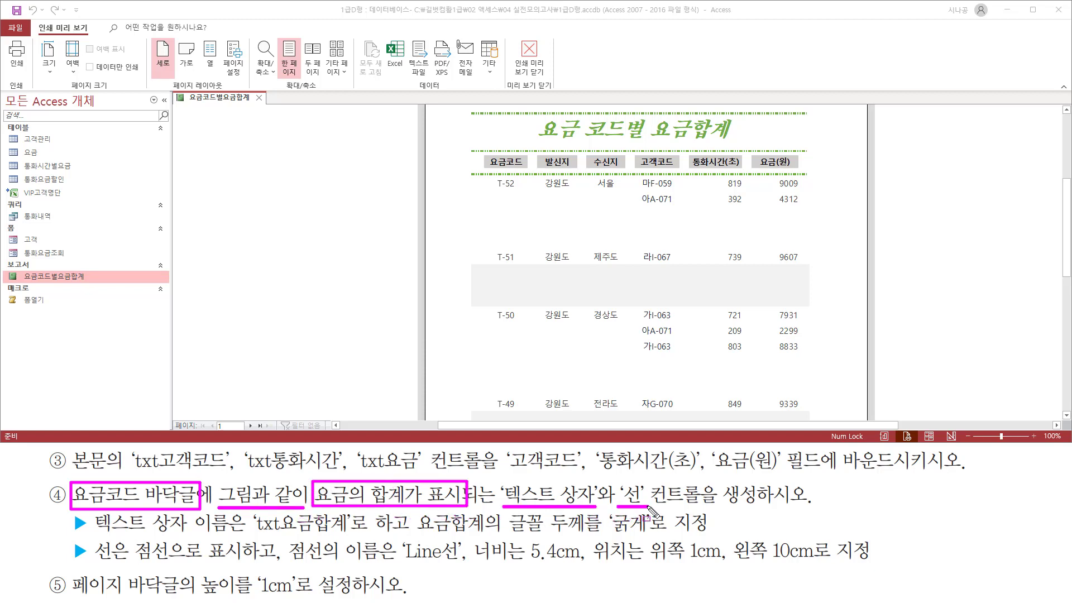
{"action": "left_click_drag", "start_coordinate": [721, 481], "coordinate": [808, 506]}
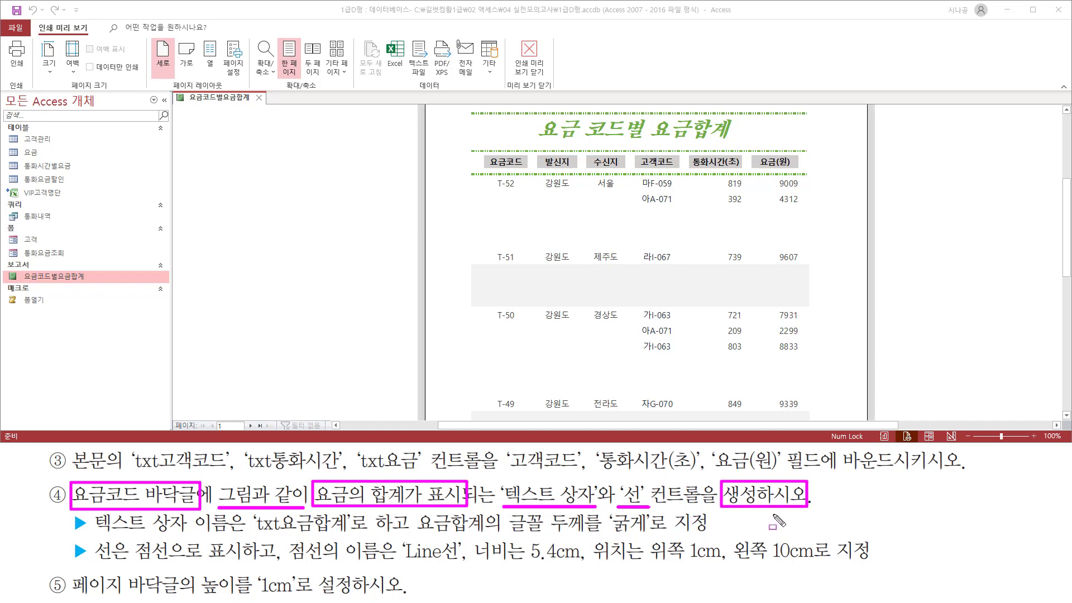
{"action": "key", "text": "Escape"}
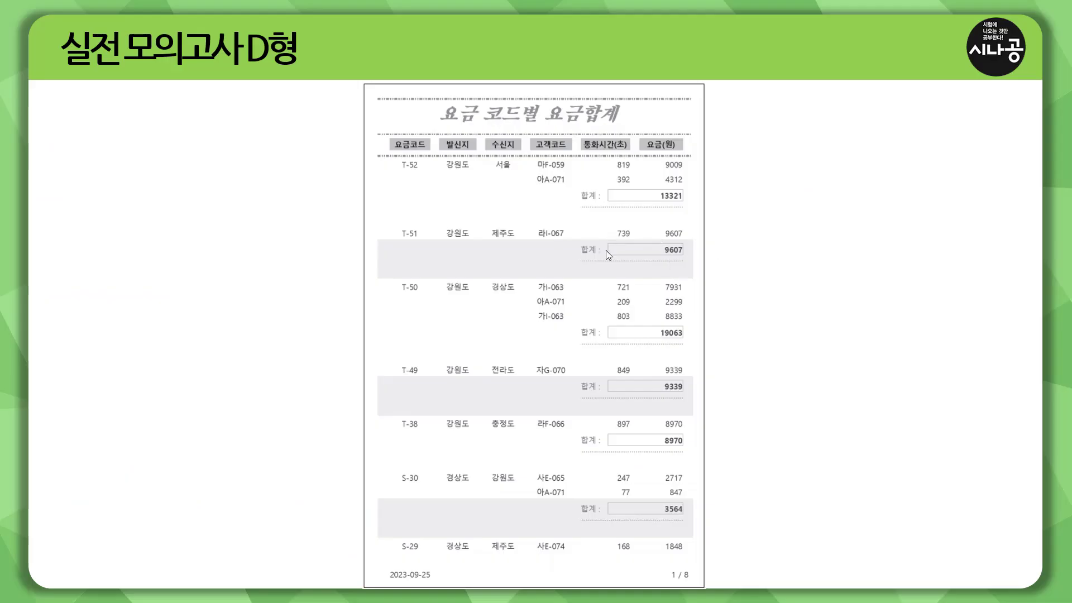
{"action": "key", "text": "ctrl+shift+d"}
{"action": "key", "text": "Escape"}
{"action": "key", "text": "Right"}
{"action": "key", "text": "ctrl+shift+d"}
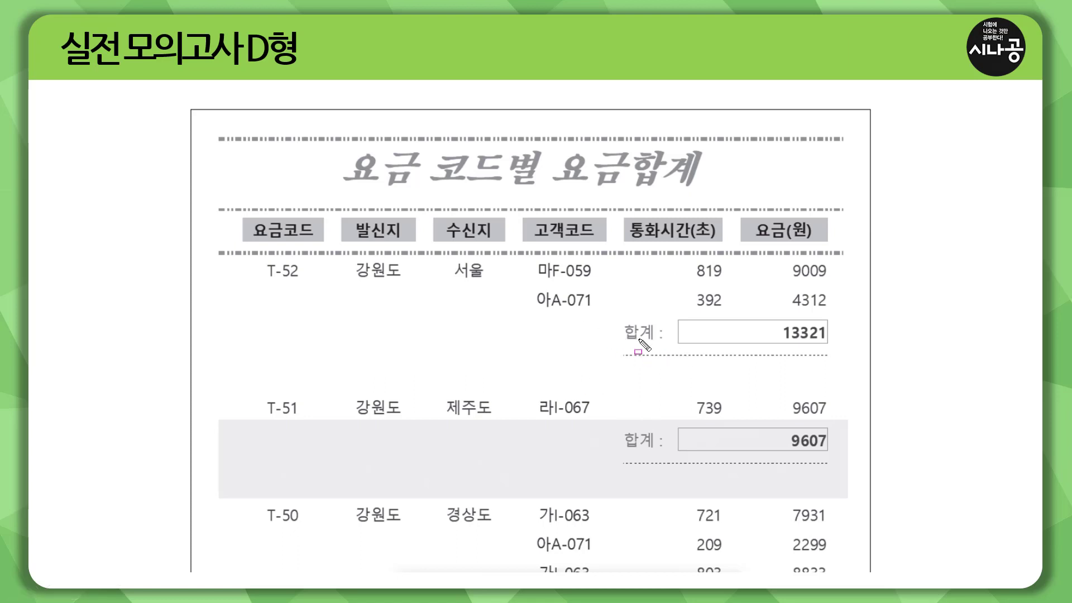
{"action": "left_click_drag", "start_coordinate": [621, 345], "coordinate": [666, 347]}
{"action": "left_click_drag", "start_coordinate": [678, 345], "coordinate": [829, 344]}
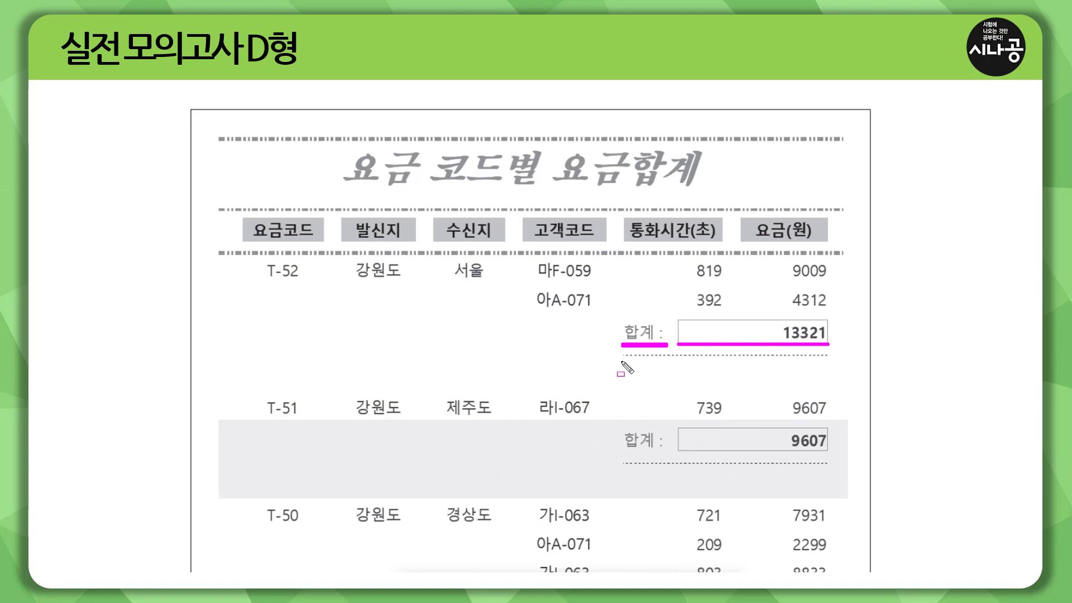
{"action": "left_click_drag", "start_coordinate": [621, 362], "coordinate": [830, 362]}
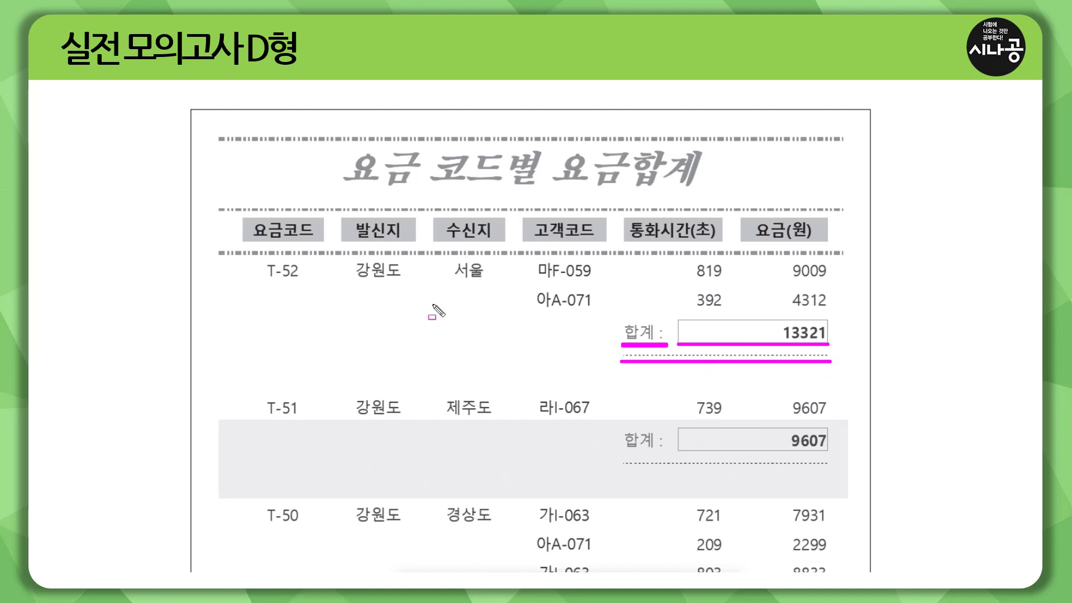
{"action": "key", "text": "Escape"}
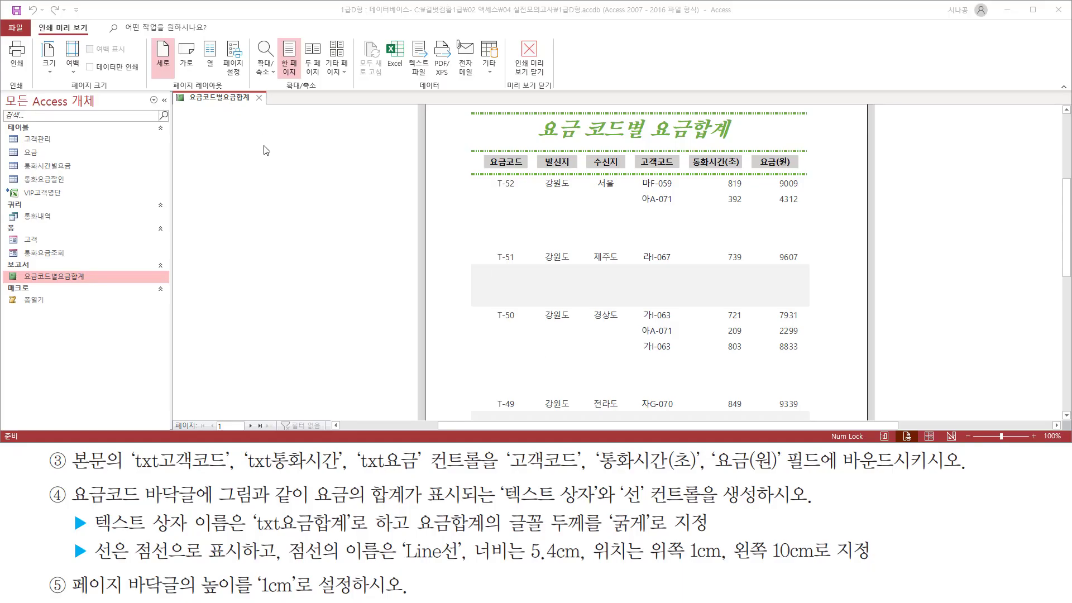
Step: Return the report to design view and select the 요금코드 바닥글 section
{"action": "right_click", "coordinate": [266, 150]}
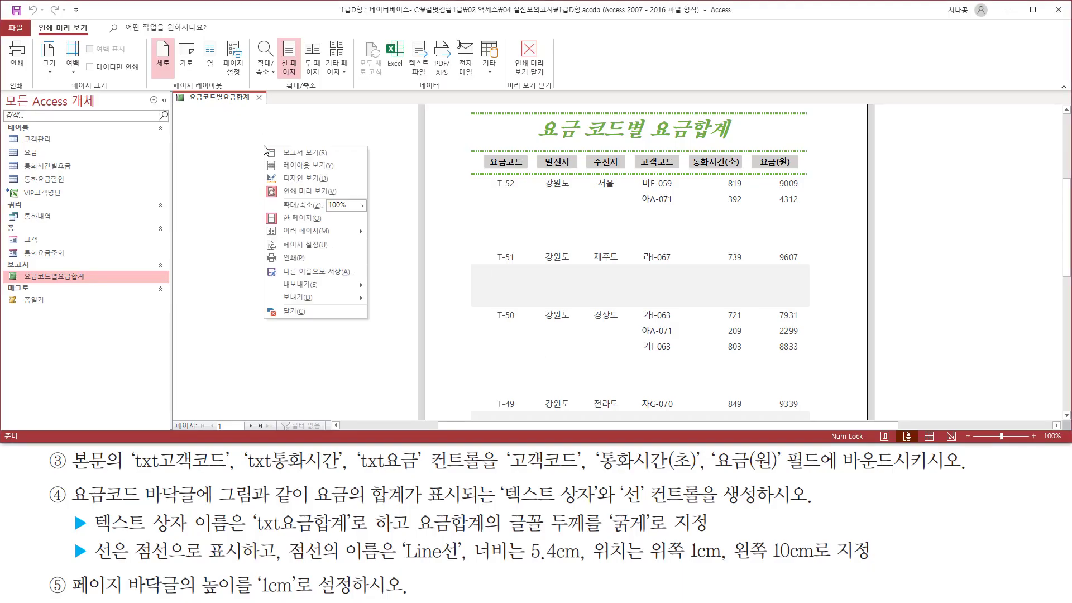
{"action": "left_click", "coordinate": [288, 180]}
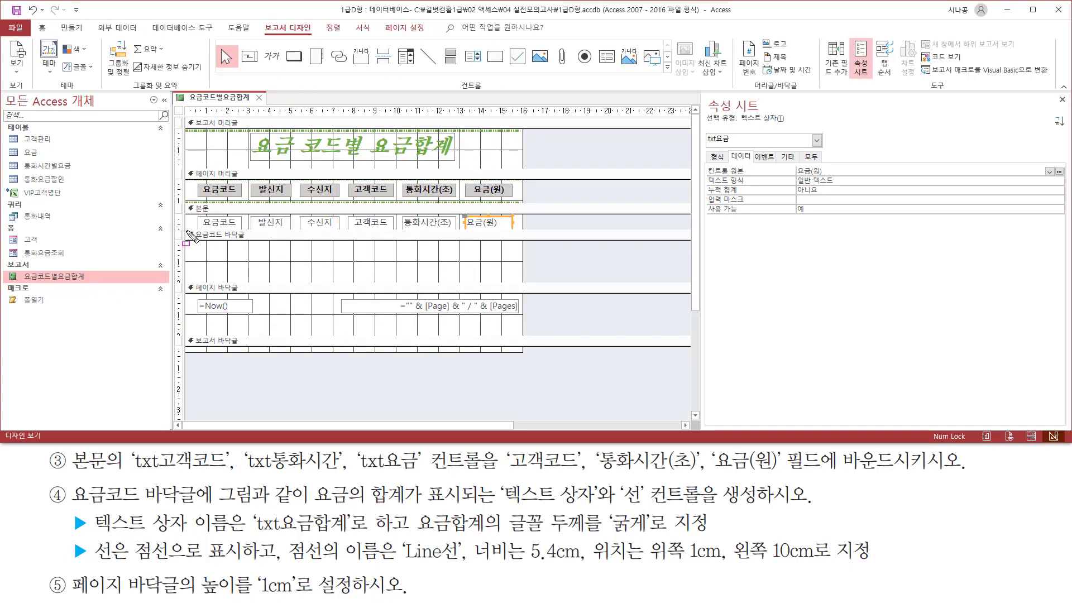
{"action": "left_click_drag", "start_coordinate": [185, 230], "coordinate": [522, 280]}
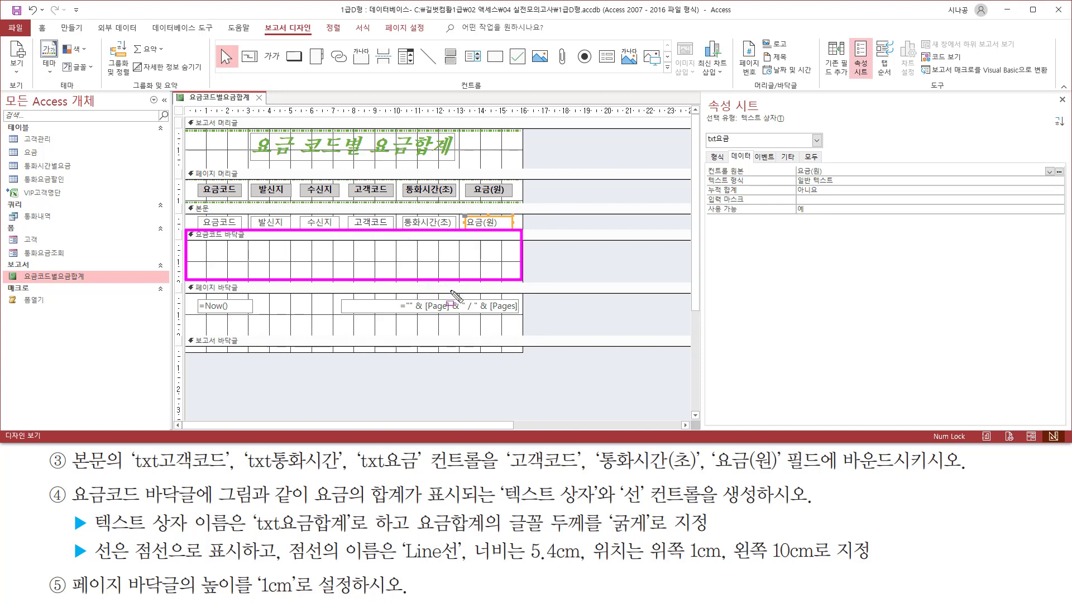
{"action": "left_click_drag", "start_coordinate": [503, 505], "coordinate": [595, 505]}
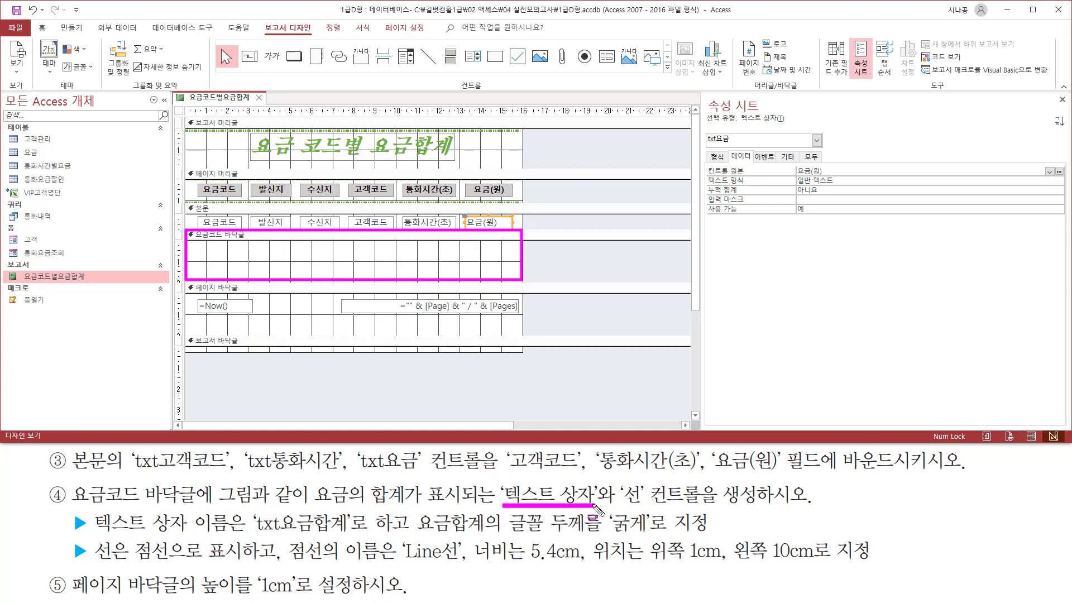
{"action": "key", "text": "Escape"}
{"action": "left_click", "coordinate": [457, 266]}
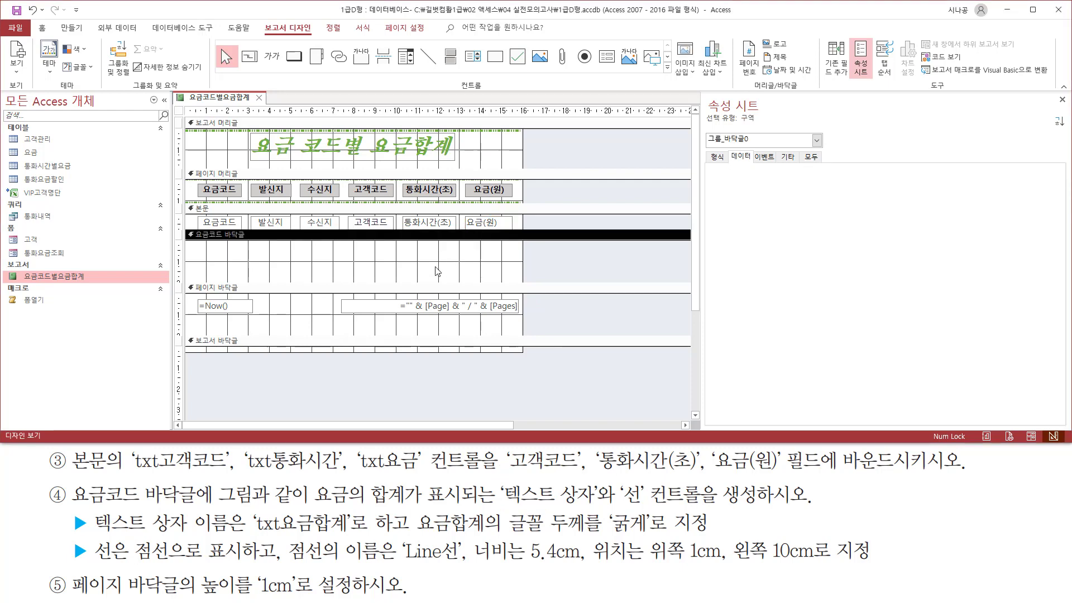
Step: Add a text box control to the 요금코드 바닥글 section, beneath the 통화시간(초) and 요금(원) text boxes
{"action": "left_click_drag", "start_coordinate": [258, 20], "coordinate": [320, 40]}
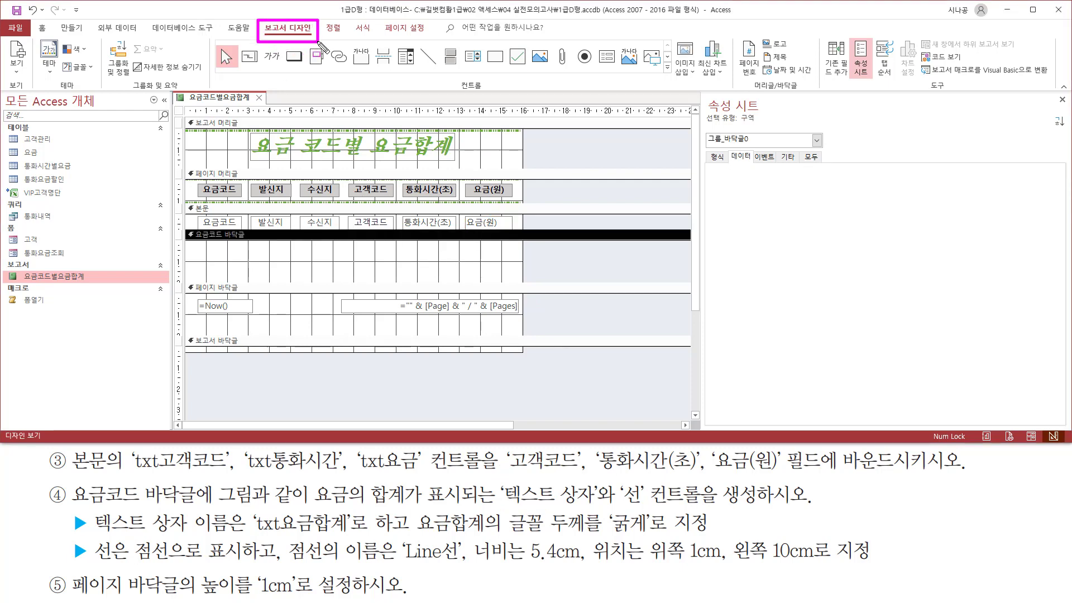
{"action": "left_click_drag", "start_coordinate": [456, 76], "coordinate": [491, 95]}
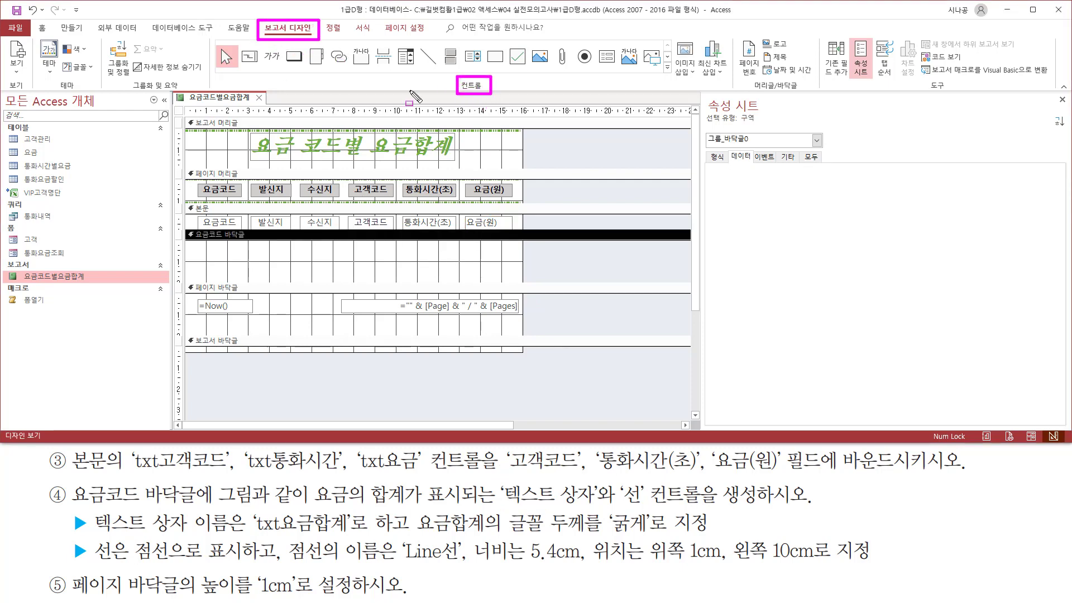
{"action": "left_click_drag", "start_coordinate": [241, 46], "coordinate": [259, 68]}
{"action": "key", "text": "Escape"}
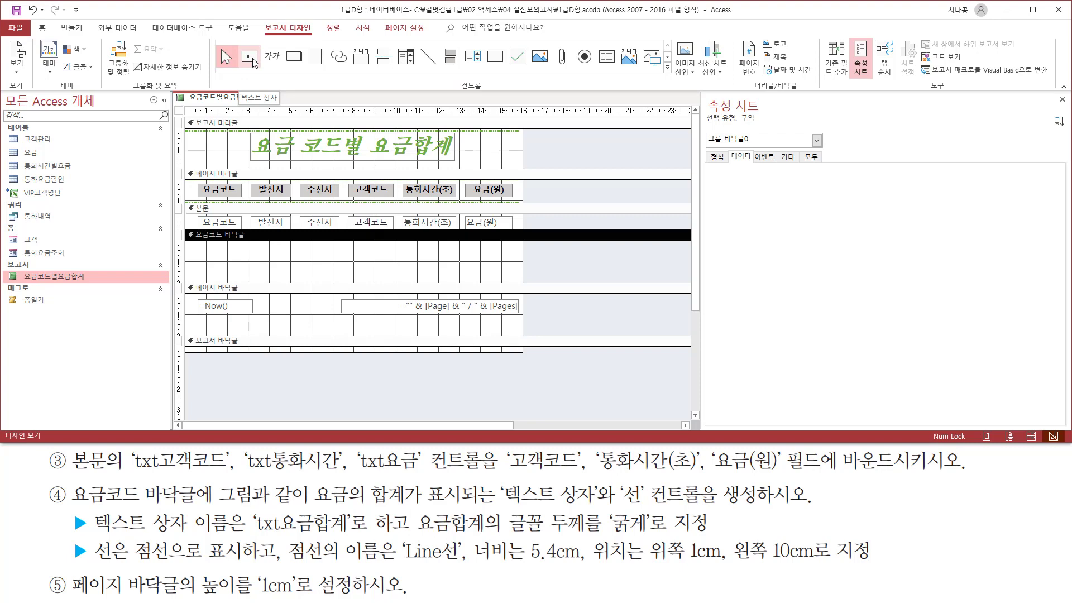
{"action": "left_click", "coordinate": [251, 60]}
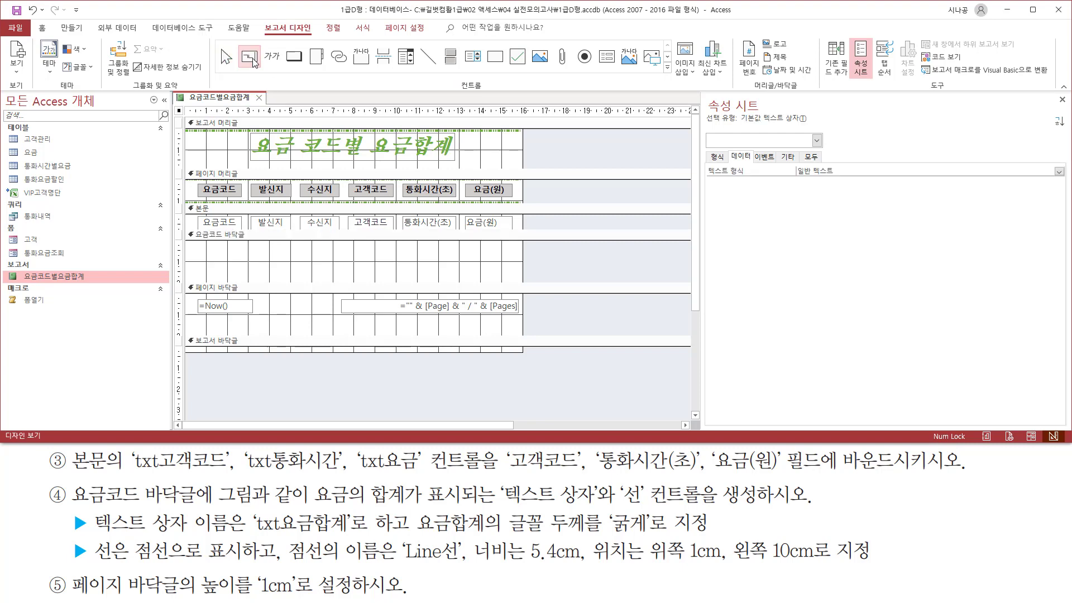
{"action": "left_click_drag", "start_coordinate": [432, 250], "coordinate": [513, 266]}
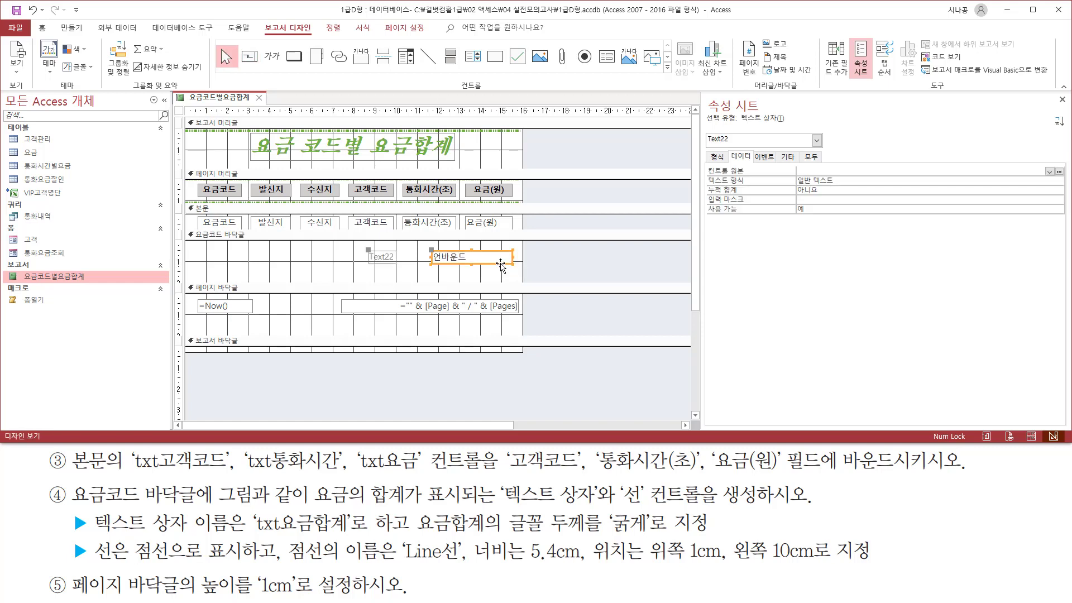
{"action": "key", "text": "ctrl+2"}
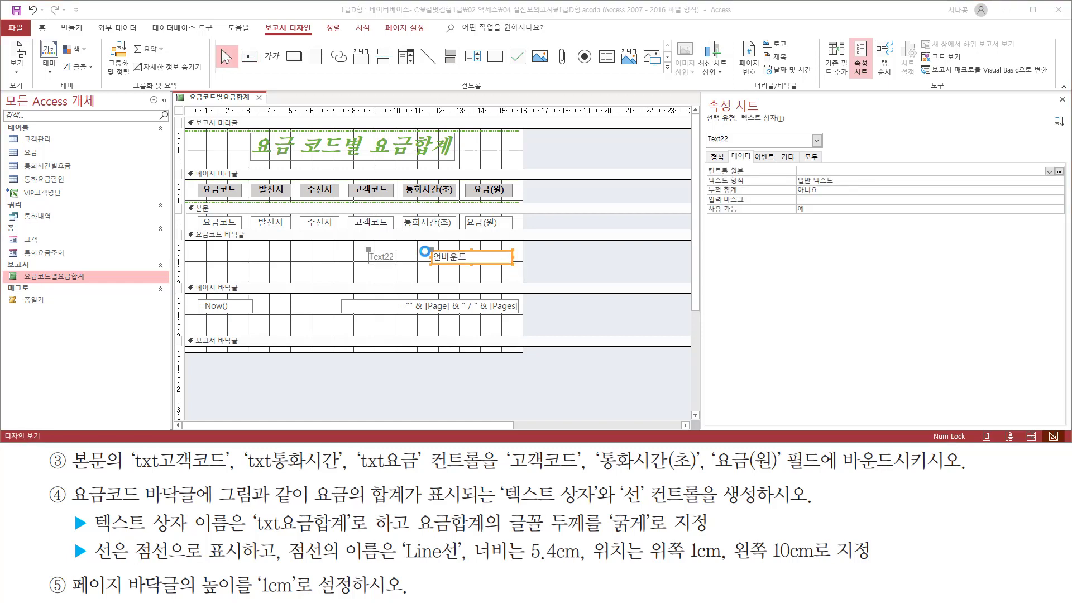
{"action": "left_click_drag", "start_coordinate": [424, 246], "coordinate": [519, 270]}
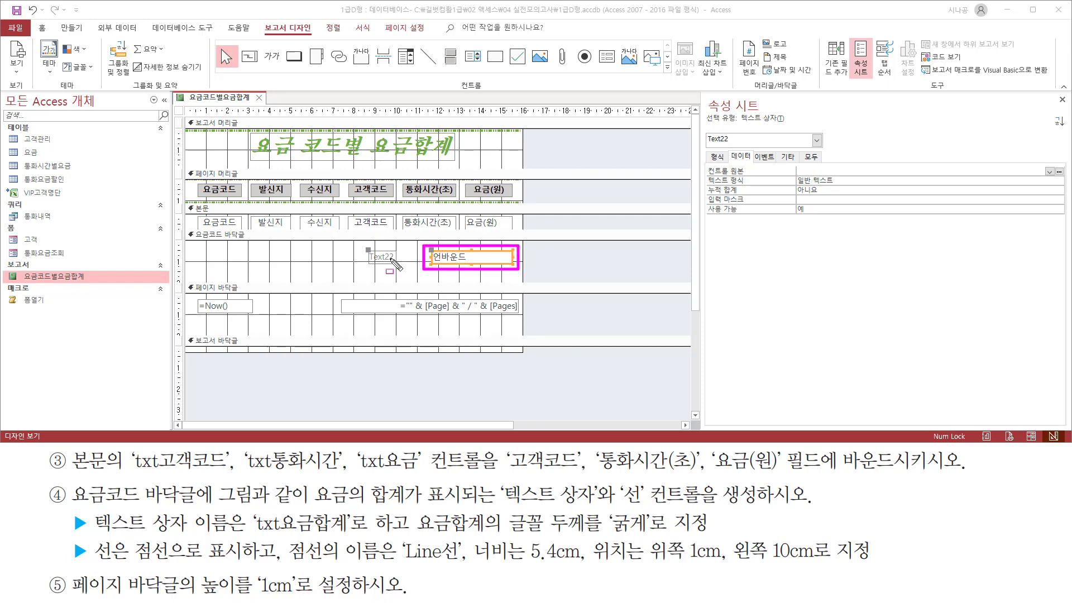
{"action": "left_click_drag", "start_coordinate": [361, 244], "coordinate": [380, 268]}
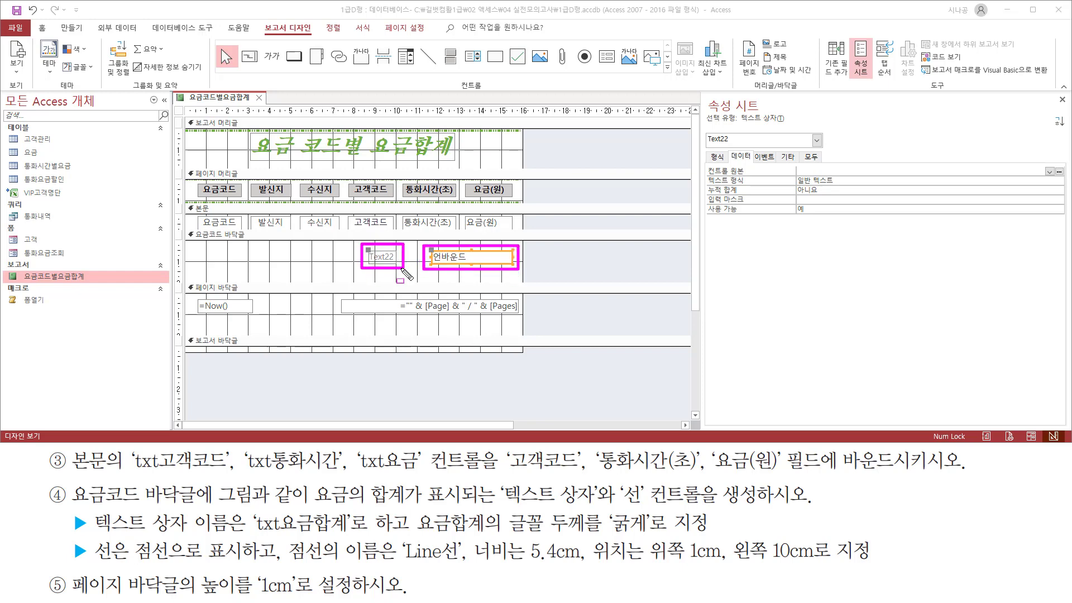
{"action": "key", "text": "Escape"}
Step: Change the caption of the new text box's label to "합계 :" and move the label directly beside the text box
{"action": "left_click", "coordinate": [374, 258]}
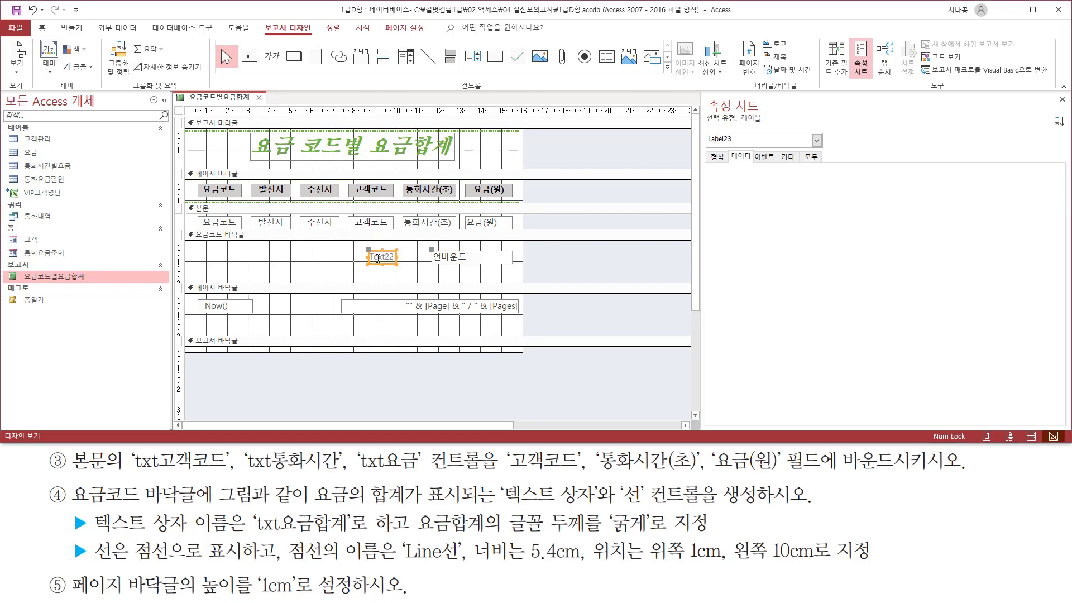
{"action": "left_click_drag", "start_coordinate": [371, 258], "coordinate": [395, 261]}
{"action": "left_click", "coordinate": [390, 258]}
{"action": "left_click", "coordinate": [382, 263]}
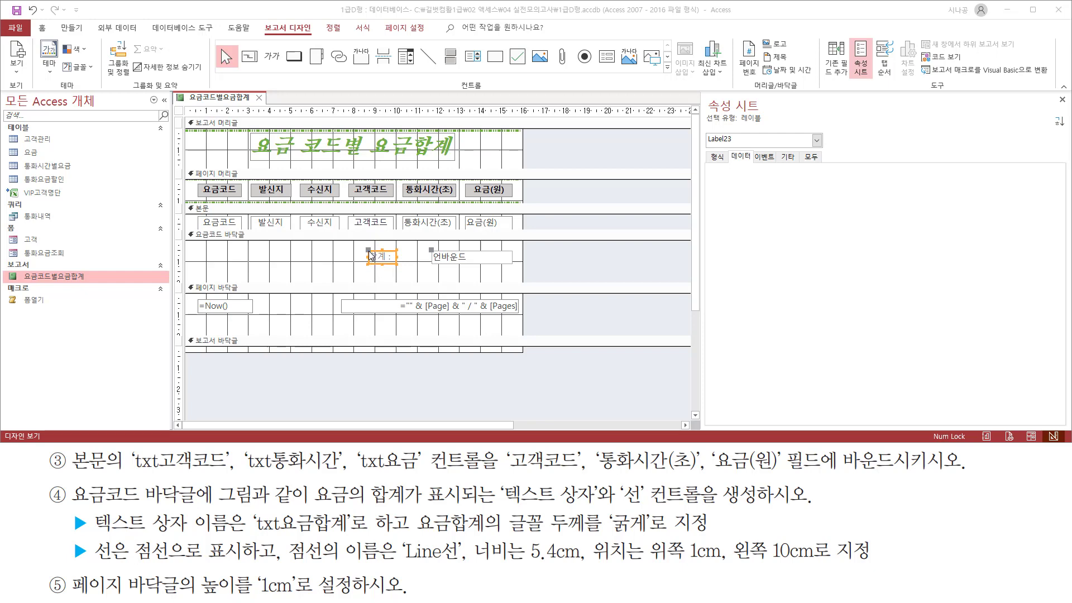
{"action": "left_click_drag", "start_coordinate": [369, 250], "coordinate": [401, 250]}
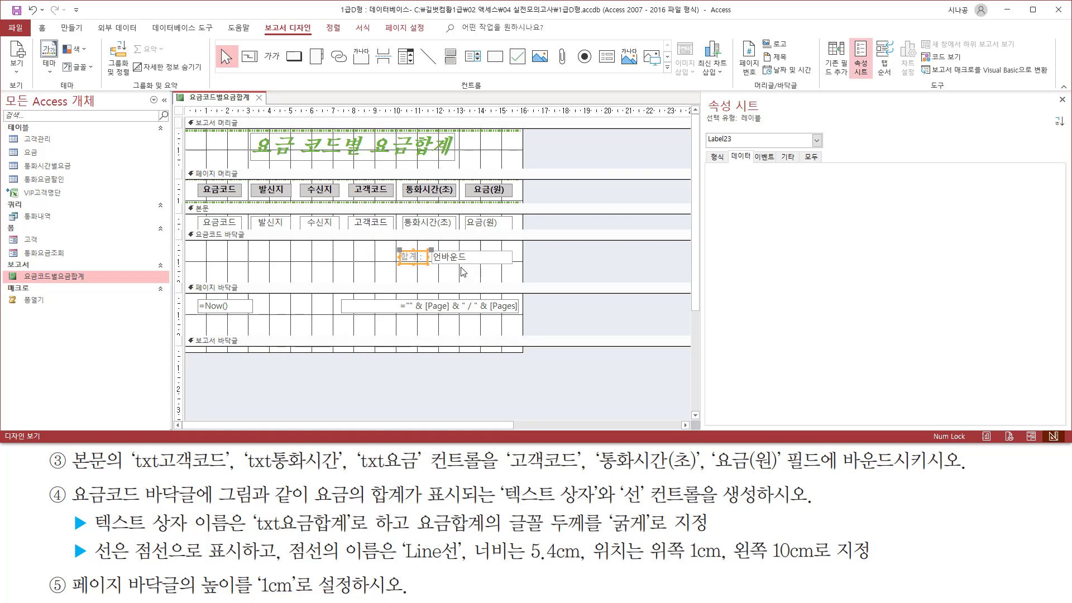
Step: Select the unbound text box beside the 합계 label in the 요금코드 바닥글 section
{"action": "left_click", "coordinate": [464, 262]}
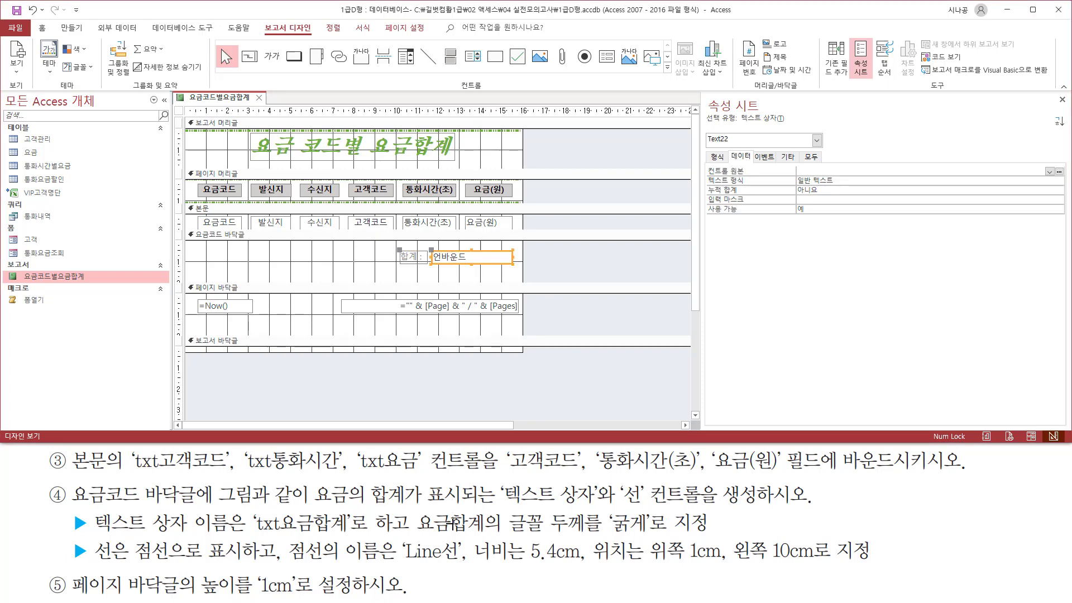
{"action": "left_click_drag", "start_coordinate": [413, 507], "coordinate": [496, 537]}
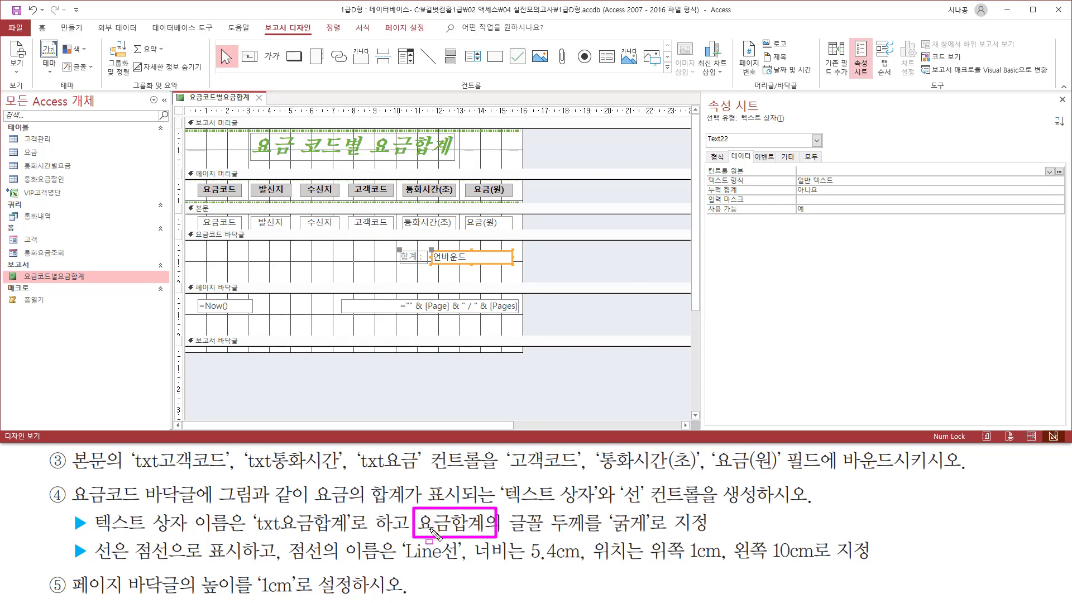
{"action": "mouse_move", "coordinate": [428, 243]}
{"action": "left_mouse_down"}
{"action": "mouse_move", "coordinate": [436, 263]}
{"action": "mouse_move", "coordinate": [519, 270]}
{"action": "left_mouse_up"}
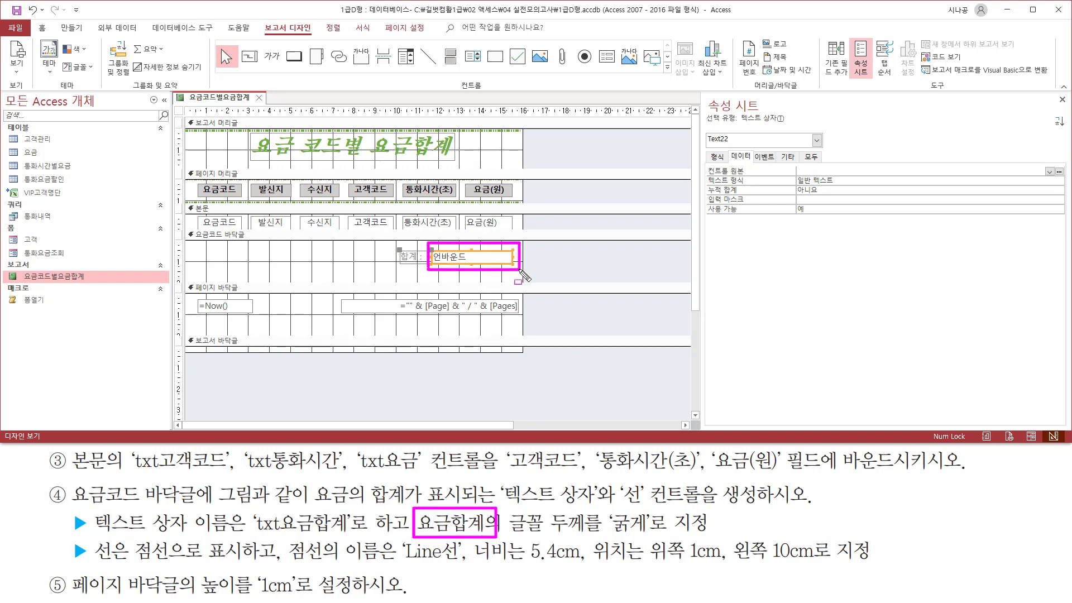
{"action": "left_click_drag", "start_coordinate": [731, 148], "coordinate": [866, 177]}
{"action": "key", "text": "Escape"}
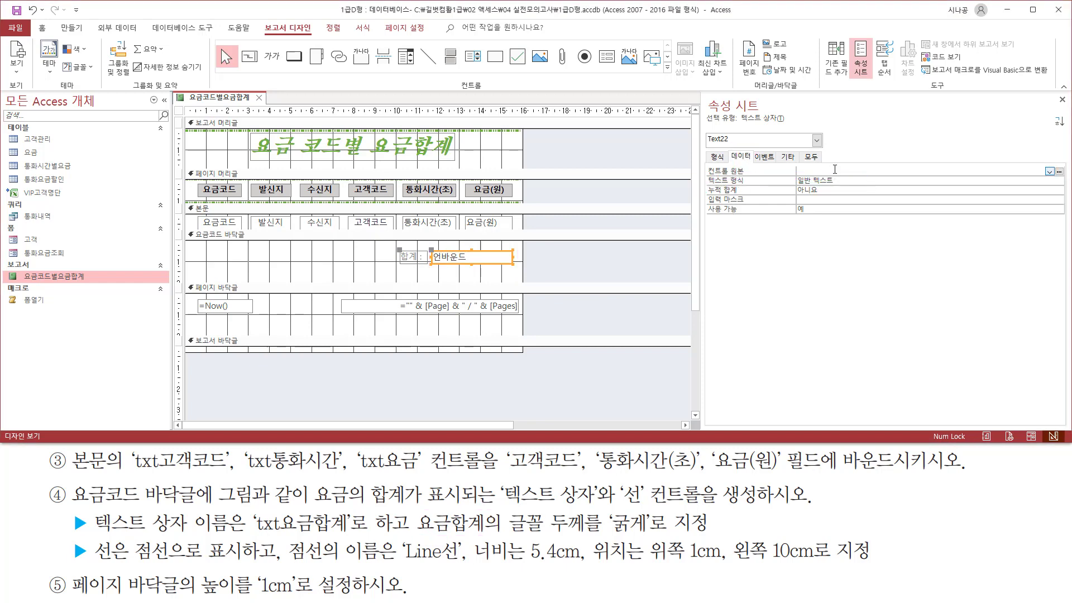
{"action": "left_click", "coordinate": [835, 169]}
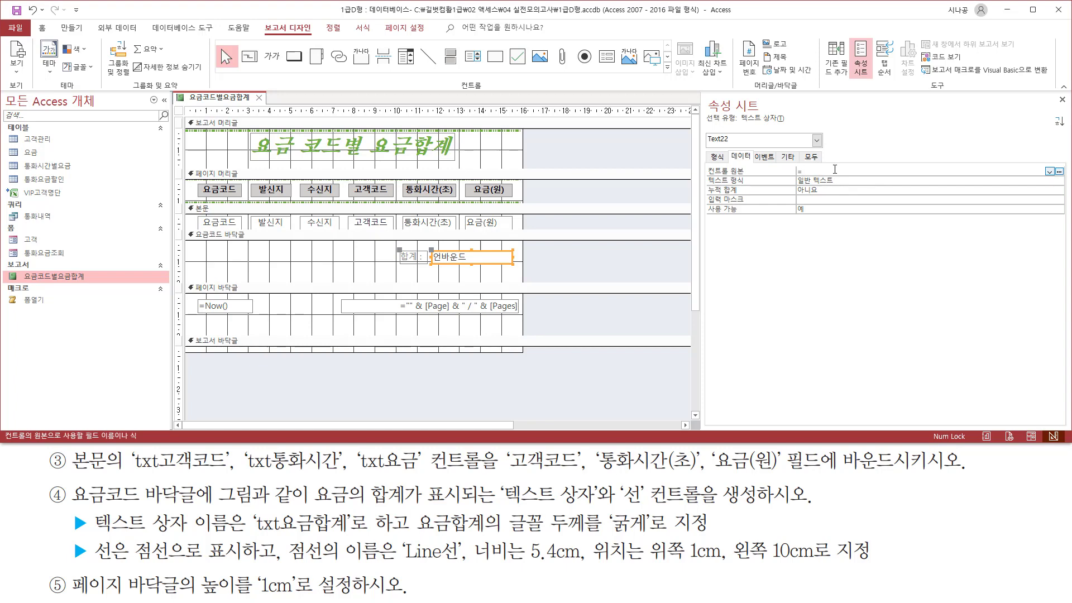
{"action": "type", "text": "=sum(["}
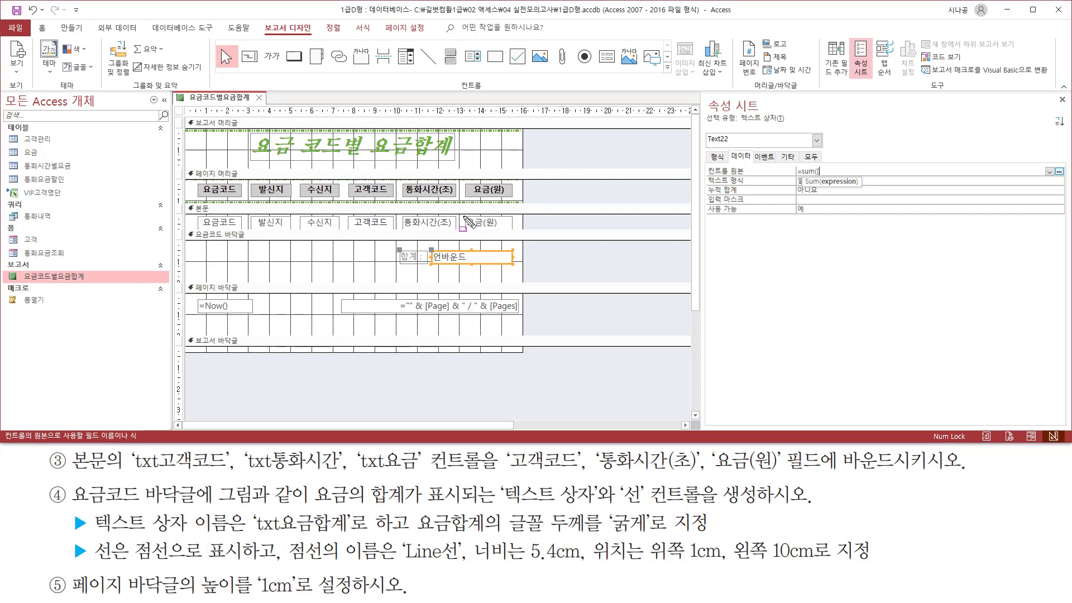
{"action": "left_click_drag", "start_coordinate": [463, 217], "coordinate": [505, 231]}
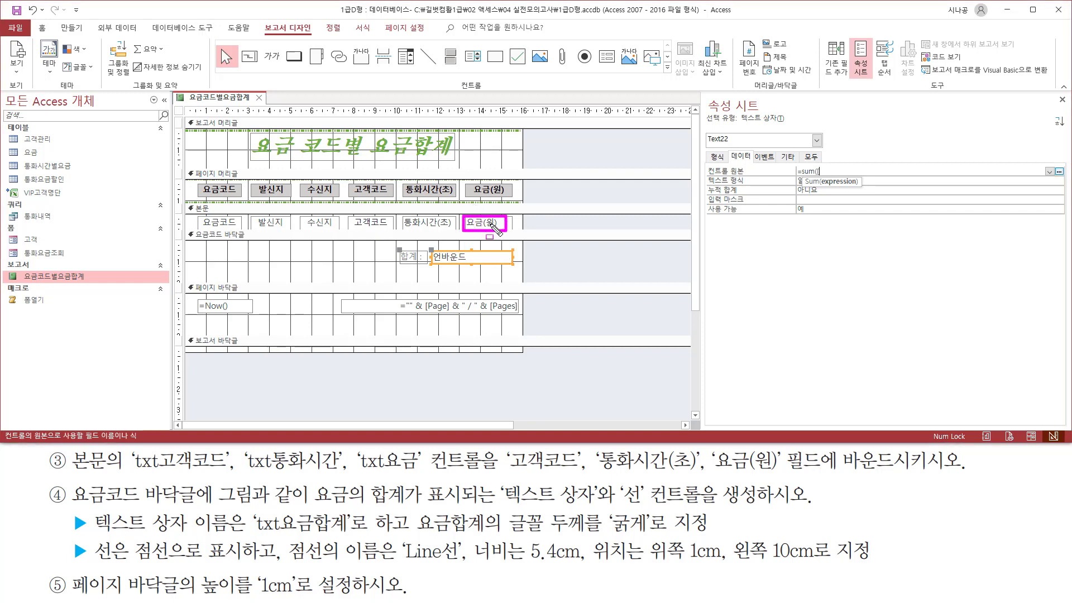
{"action": "key", "text": "Escape"}
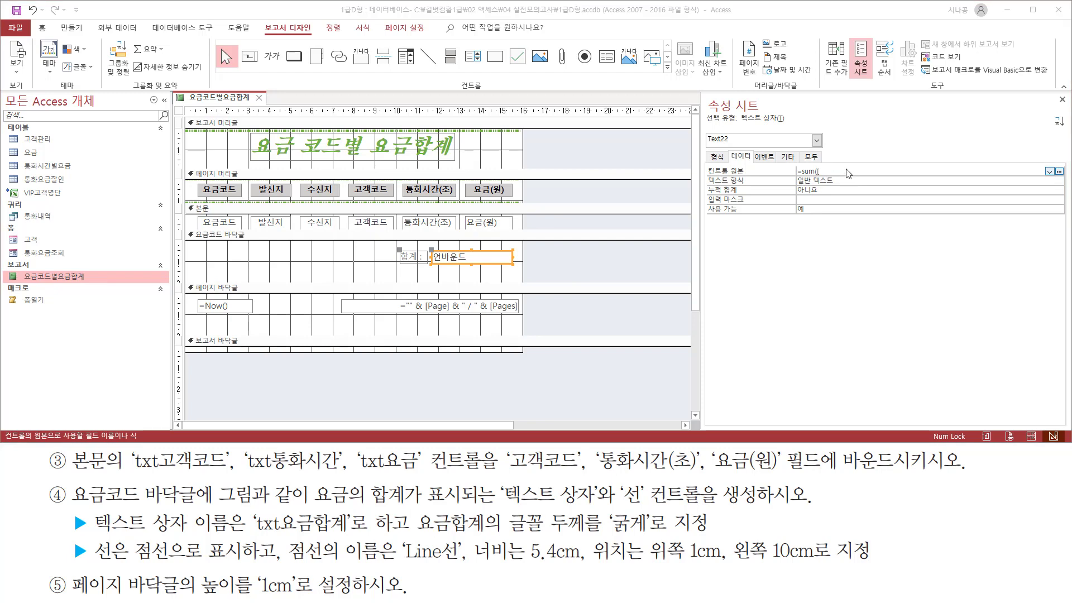
{"action": "left_click", "coordinate": [848, 171]}
{"action": "left_click", "coordinate": [846, 171]}
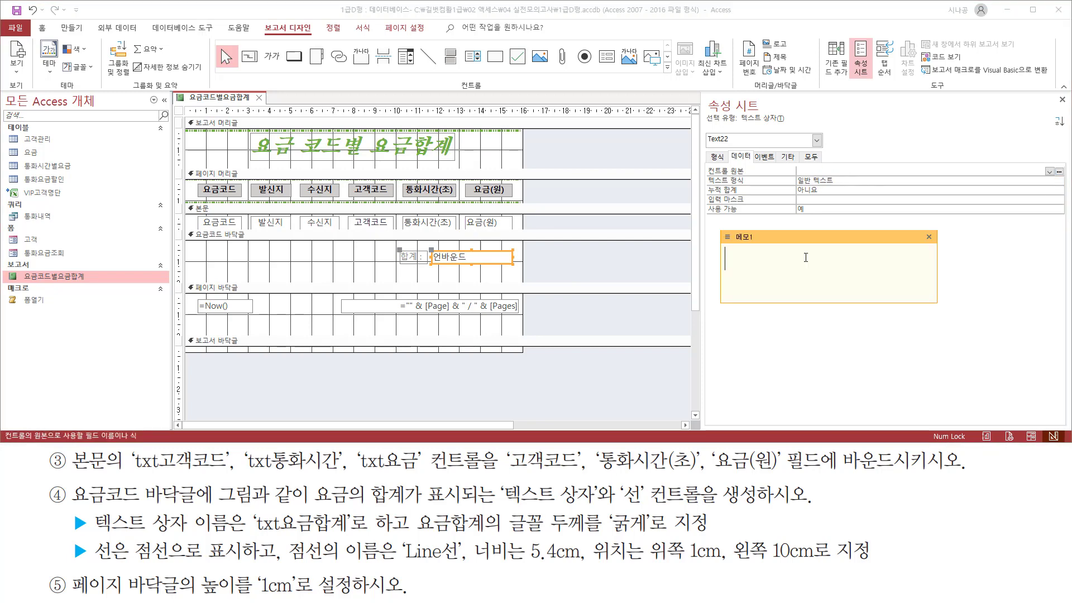
Step: Write the formula =sum([요금(원)]) in the memo note
{"action": "type", "text": "=sum("}
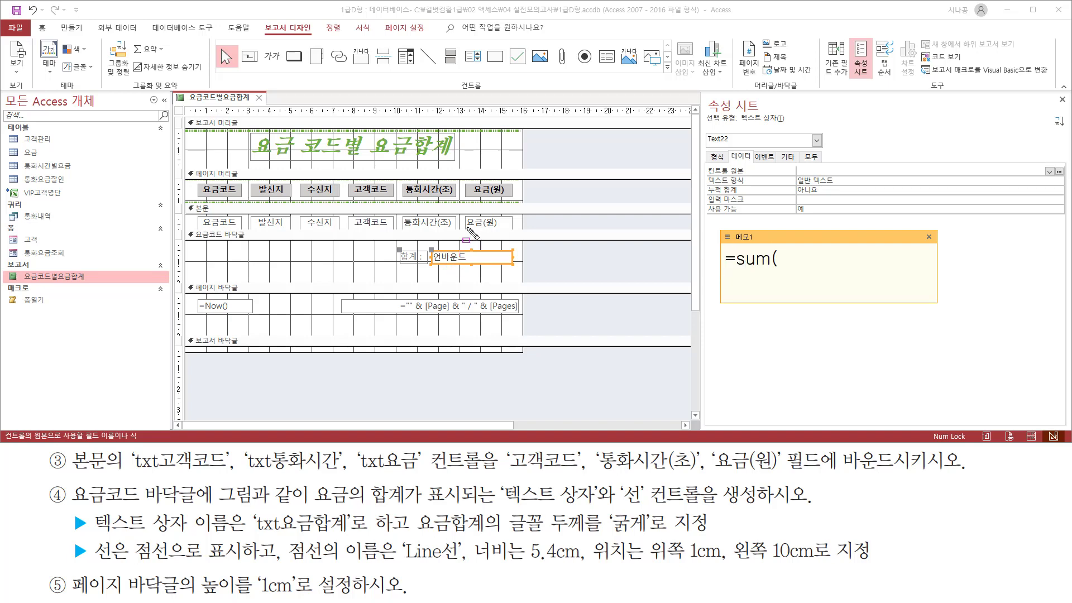
{"action": "left_click_drag", "start_coordinate": [465, 227], "coordinate": [496, 227]}
{"action": "key", "text": "Escape"}
{"action": "left_click", "coordinate": [801, 258]}
{"action": "type", "text": "[욕"}
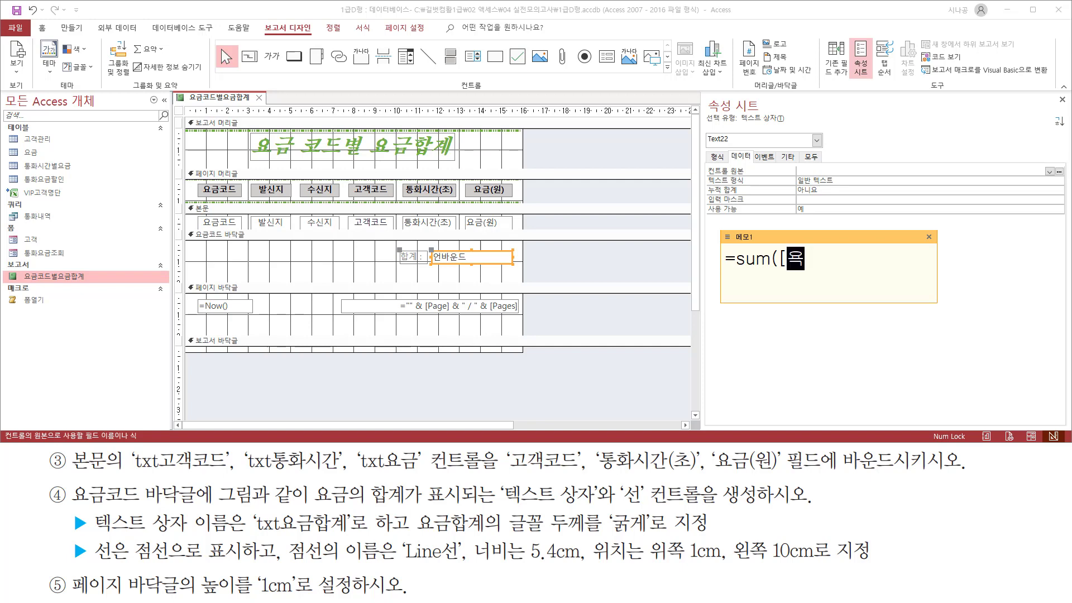
{"action": "type", "text": "금(원"}
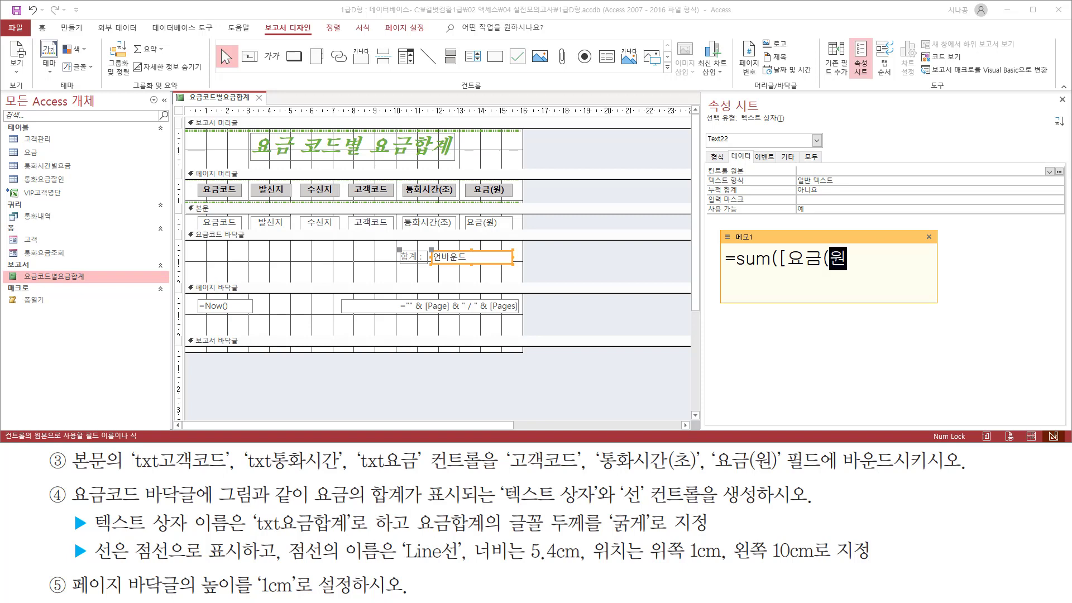
{"action": "type", "text": ")"}
{"action": "left_click_drag", "start_coordinate": [787, 270], "coordinate": [856, 270]}
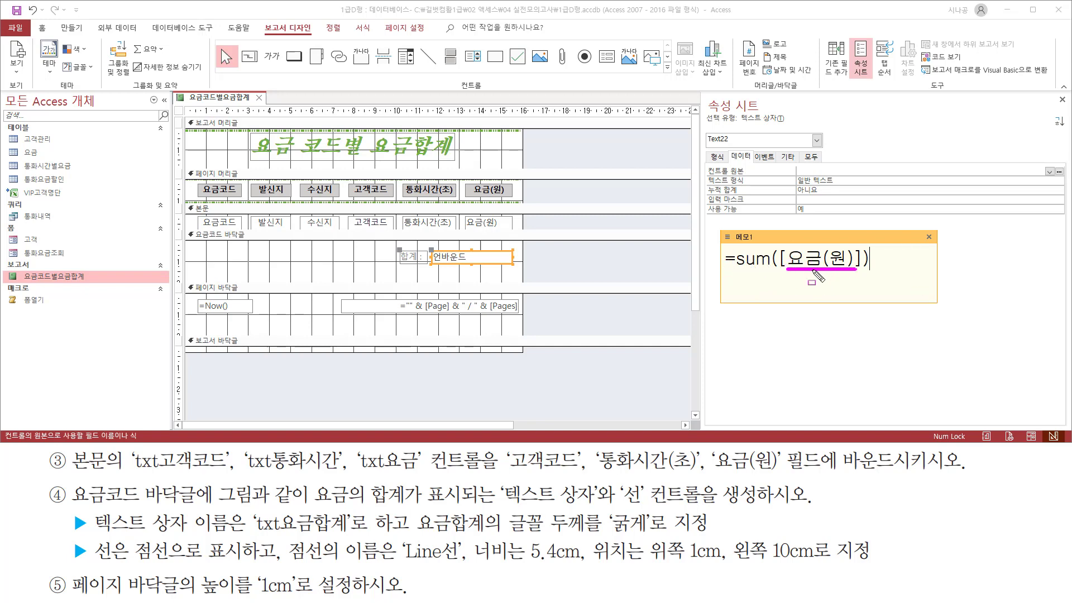
{"action": "key", "text": "Escape"}
Step: Set the control source of the text box beside the 합계 label to =sum([요금(원)])
{"action": "left_click", "coordinate": [842, 170]}
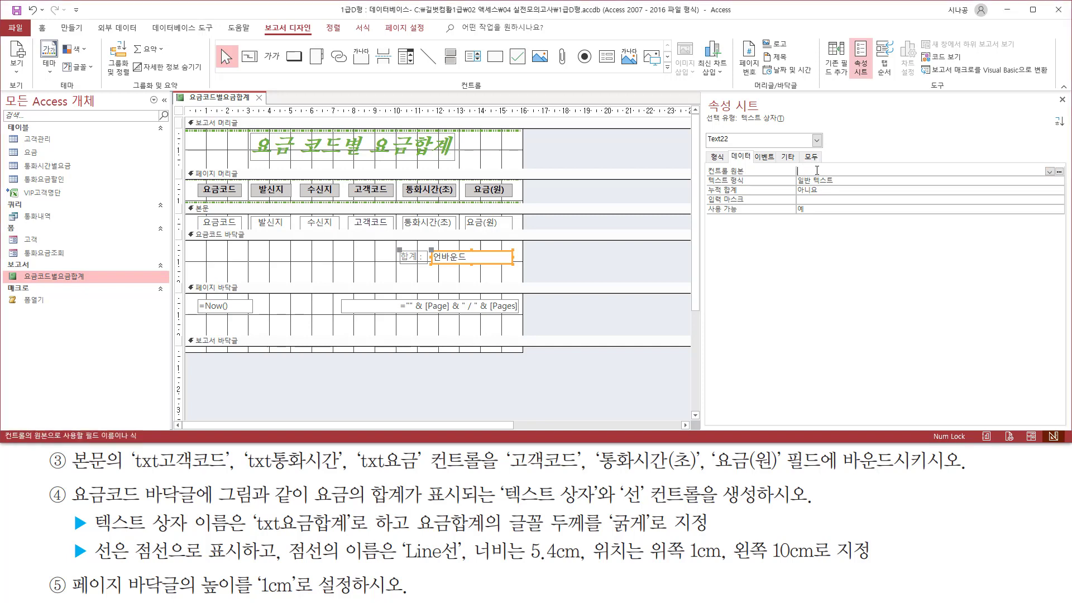
{"action": "type", "text": "=sum([요금(원)])"}
{"action": "left_click_drag", "start_coordinate": [793, 176], "coordinate": [854, 176]}
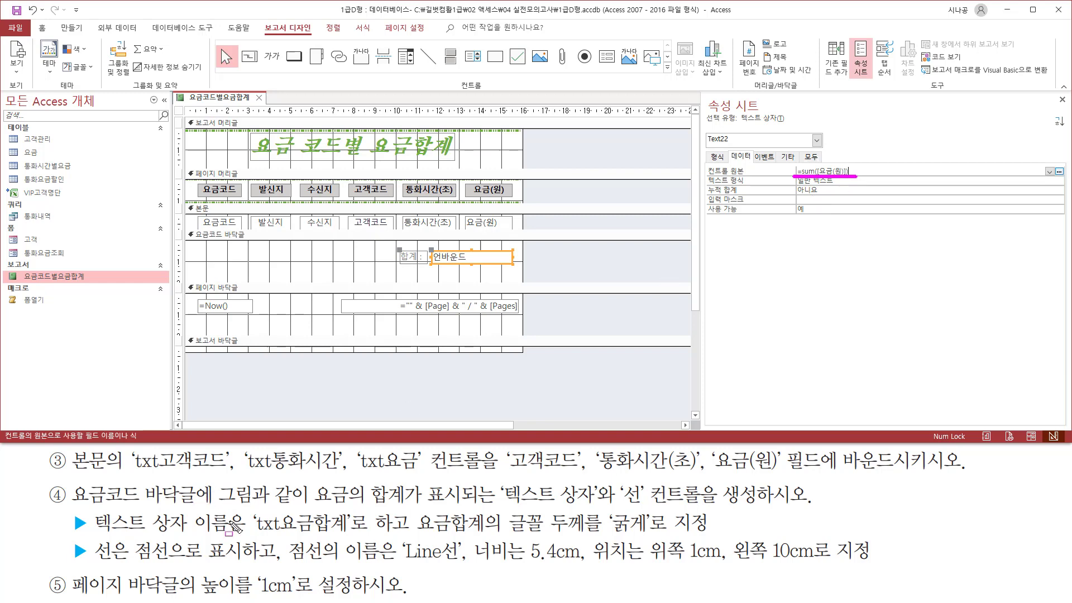
Step: Name the sum text box in the 요금코드 바닥글 section txt요금합계
{"action": "mouse_move", "coordinate": [189, 508]}
{"action": "left_mouse_down"}
{"action": "mouse_move", "coordinate": [200, 527]}
{"action": "mouse_move", "coordinate": [243, 537]}
{"action": "mouse_move", "coordinate": [348, 534]}
{"action": "left_mouse_up"}
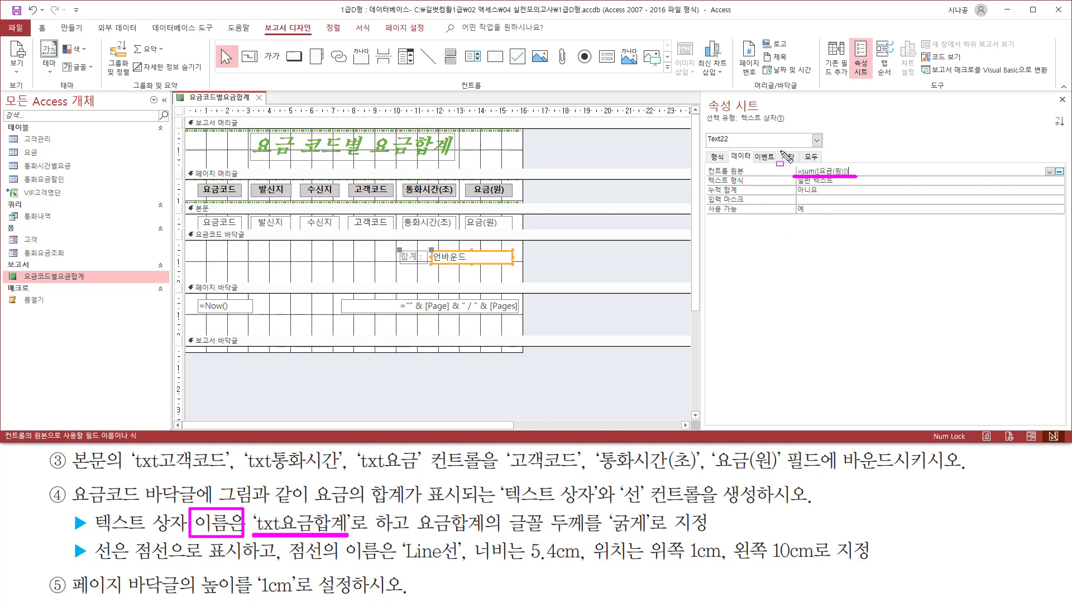
{"action": "left_click_drag", "start_coordinate": [776, 149], "coordinate": [798, 164]}
{"action": "left_click", "coordinate": [790, 160]}
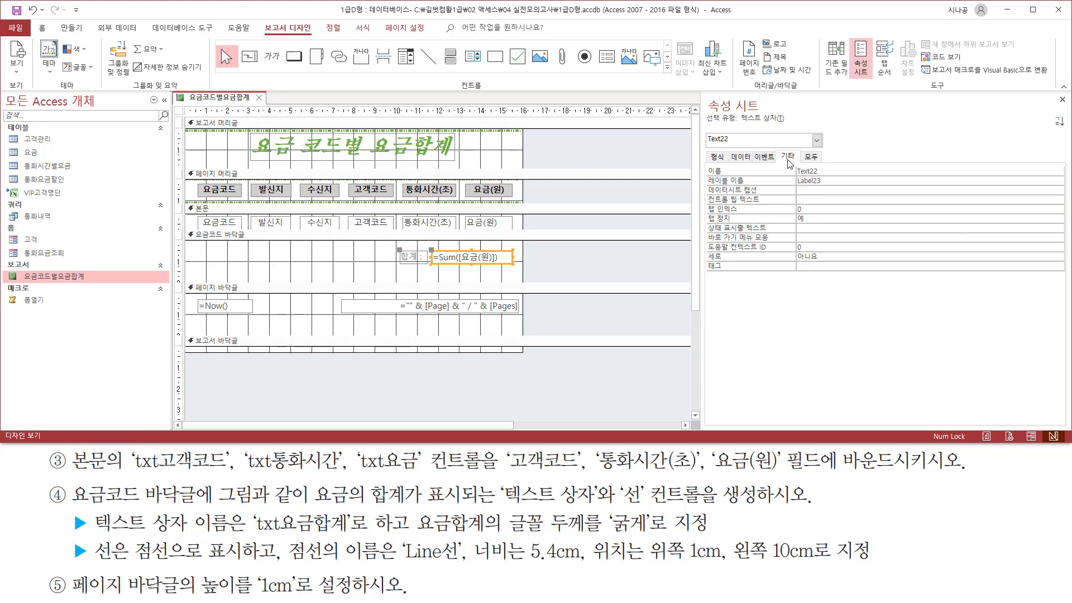
{"action": "left_click_drag", "start_coordinate": [705, 177], "coordinate": [850, 178]}
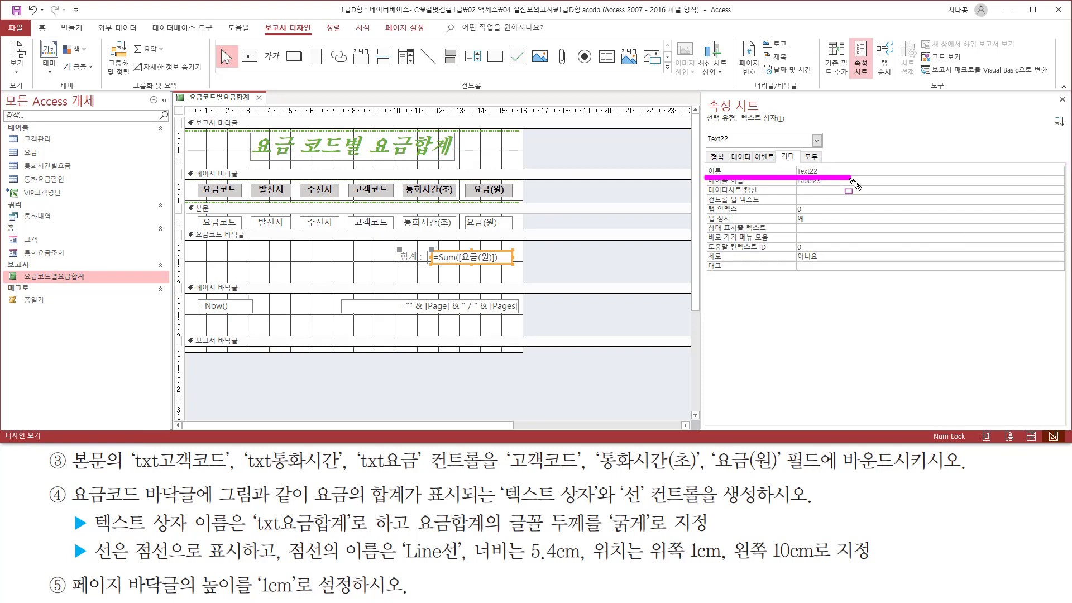
{"action": "left_click_drag", "start_coordinate": [707, 164], "coordinate": [734, 176]}
{"action": "key", "text": "Escape"}
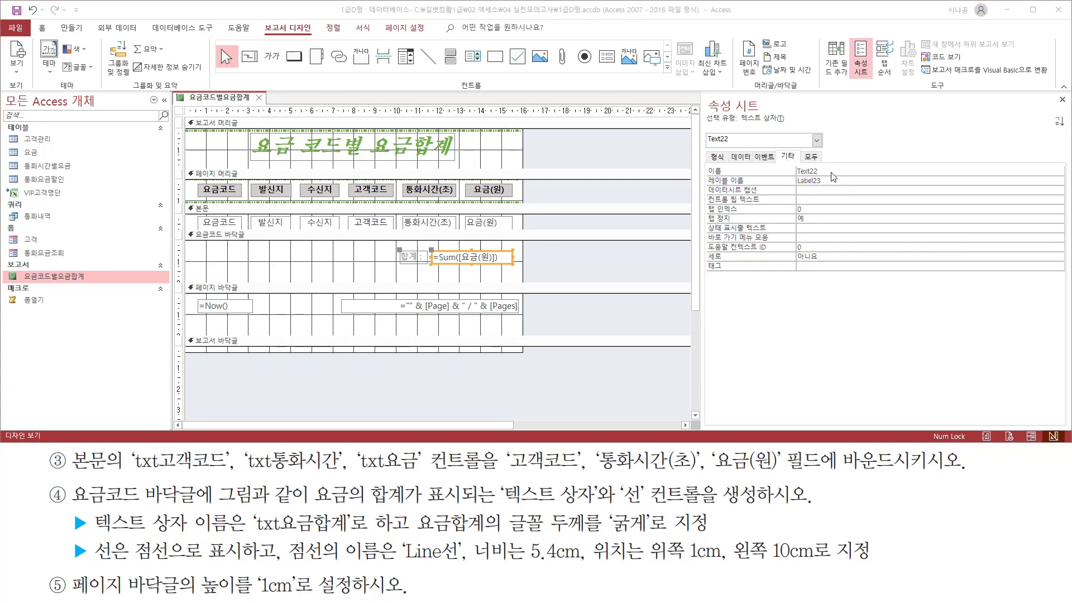
{"action": "left_click", "coordinate": [735, 170]}
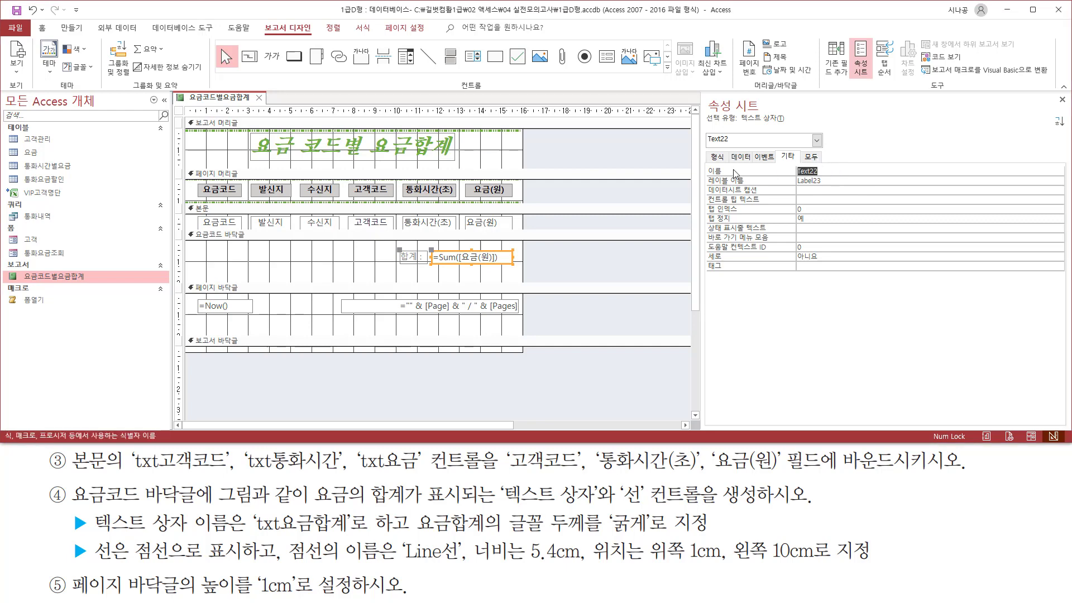
{"action": "type", "text": "ㅅ"}
{"action": "type", "text": "xt요금합계"}
{"action": "left_click", "coordinate": [831, 183]}
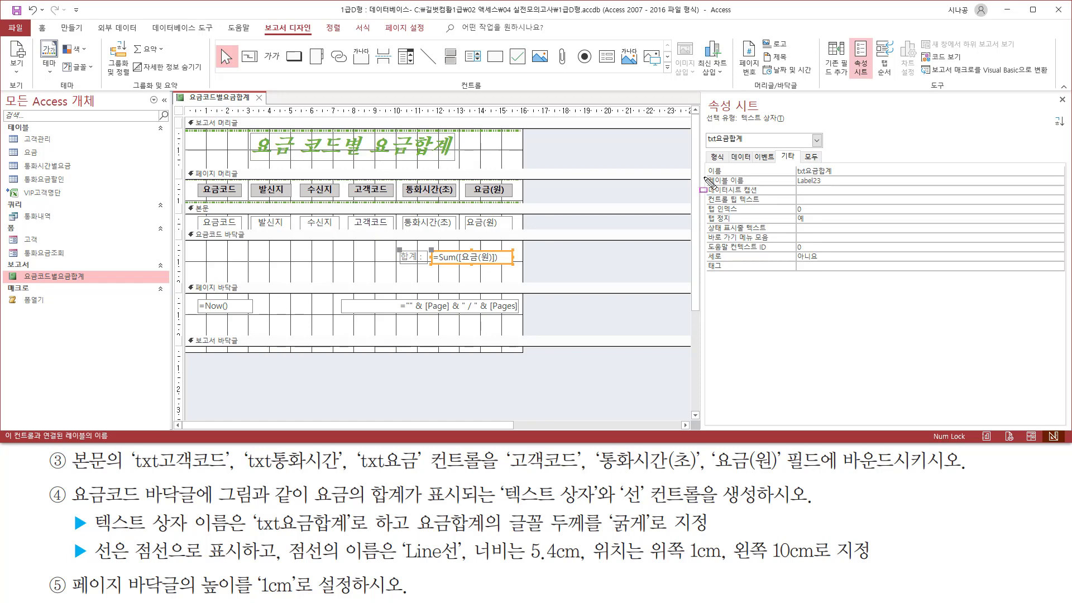
{"action": "left_click_drag", "start_coordinate": [702, 178], "coordinate": [858, 178]}
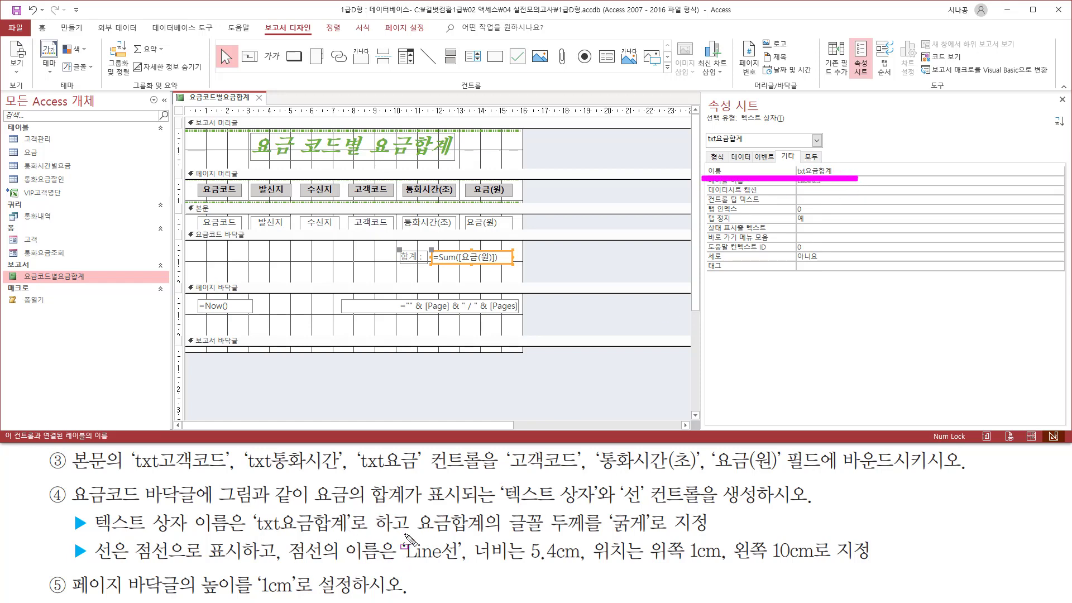
Step: Set the font weight (글꼴 두께) of the txt요금합계 text box to 굵게
{"action": "mouse_move", "coordinate": [505, 511]}
{"action": "left_mouse_down"}
{"action": "mouse_move", "coordinate": [505, 533]}
{"action": "mouse_move", "coordinate": [588, 508]}
{"action": "mouse_move", "coordinate": [681, 534]}
{"action": "left_mouse_up"}
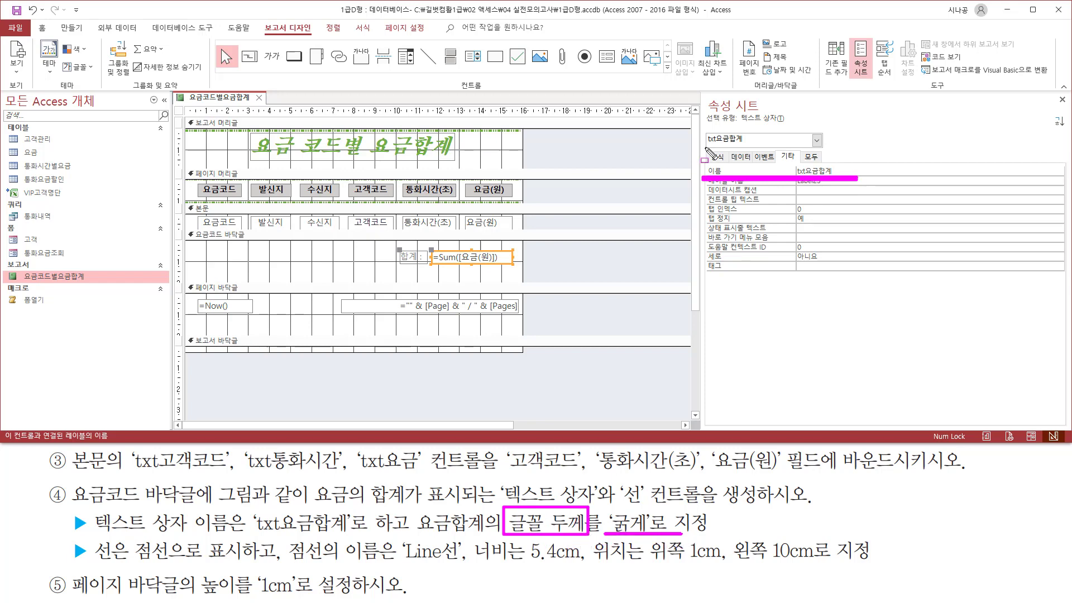
{"action": "left_click_drag", "start_coordinate": [707, 149], "coordinate": [729, 163]}
{"action": "key", "text": "Escape"}
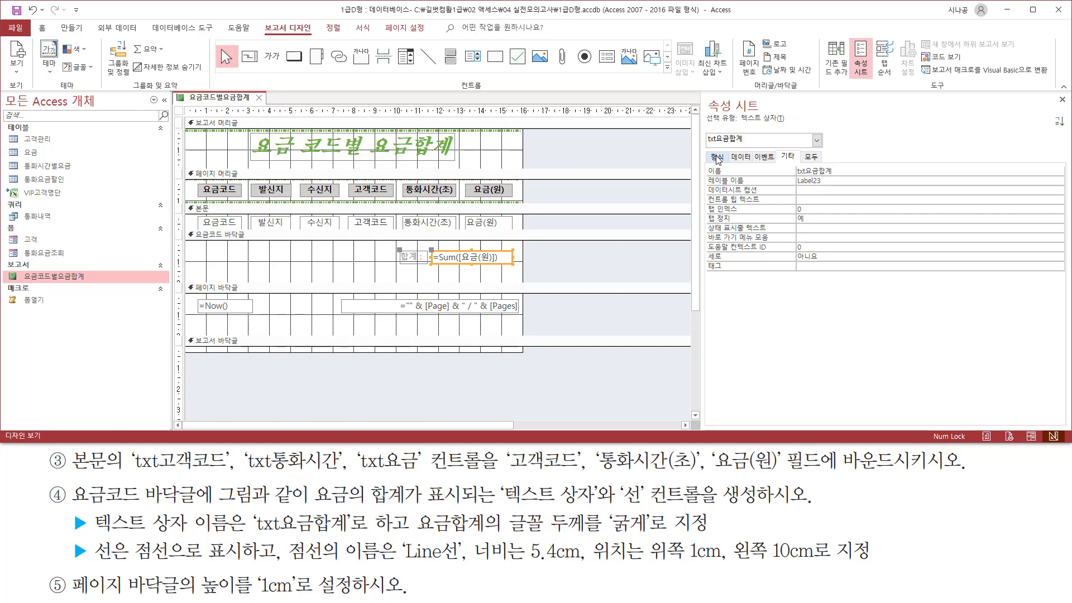
{"action": "left_click", "coordinate": [718, 159]}
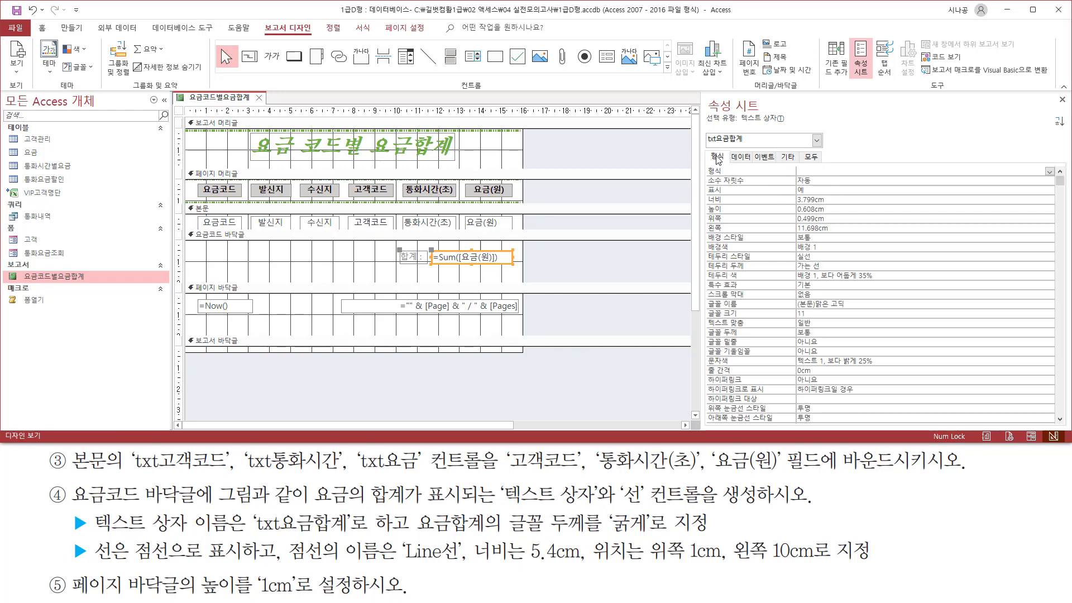
{"action": "key", "text": "ctrl+2"}
{"action": "mouse_move", "coordinate": [705, 328]}
{"action": "left_mouse_down"}
{"action": "mouse_move", "coordinate": [763, 351]}
{"action": "mouse_move", "coordinate": [843, 349]}
{"action": "left_mouse_up"}
{"action": "key", "text": "Escape"}
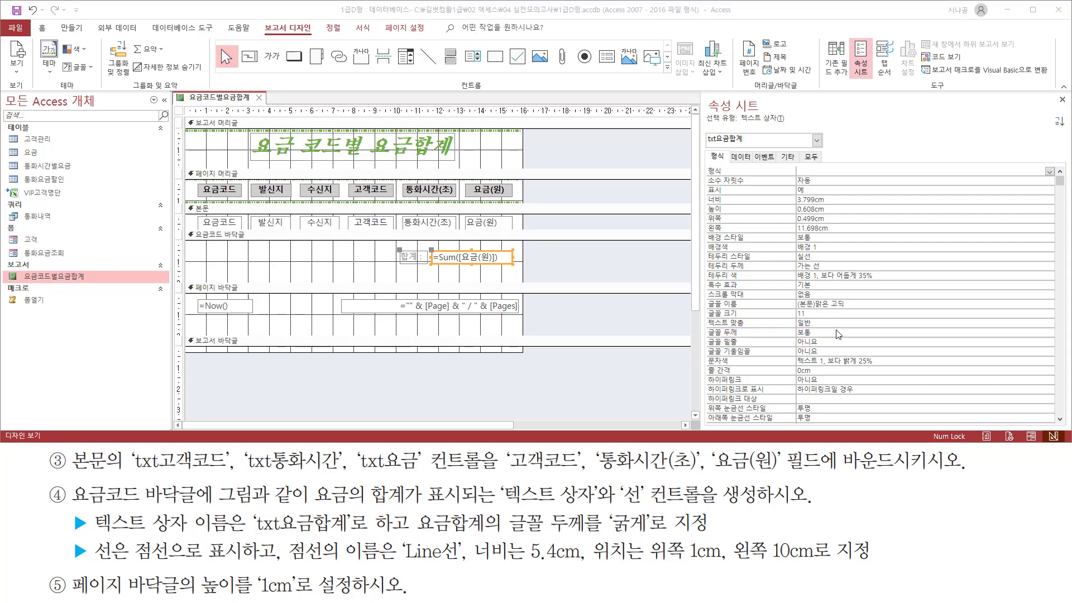
{"action": "left_click", "coordinate": [860, 333]}
{"action": "left_click", "coordinate": [1050, 333]}
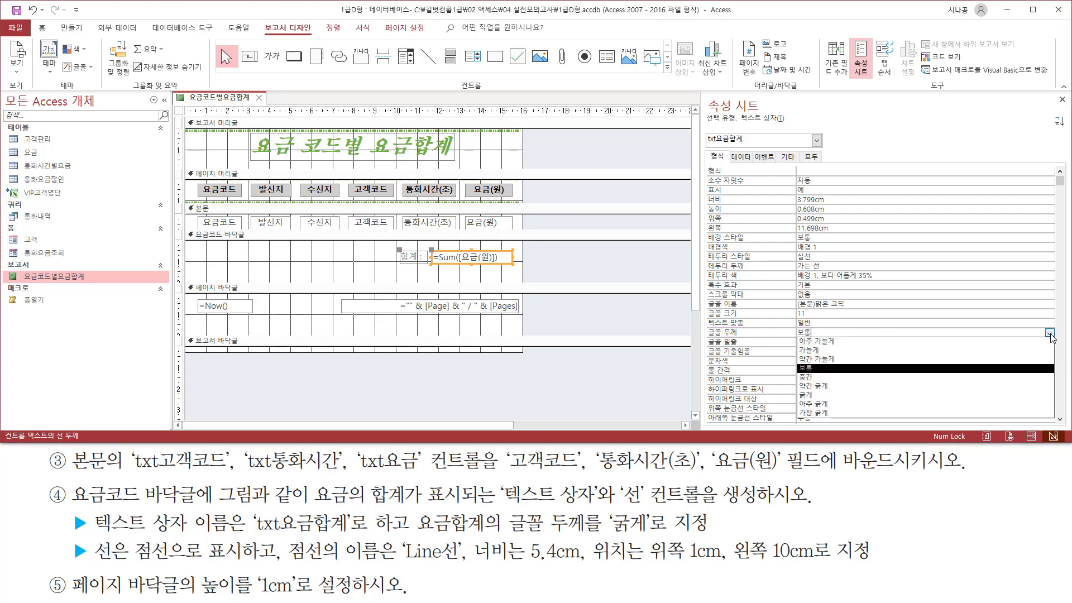
{"action": "left_click", "coordinate": [862, 398]}
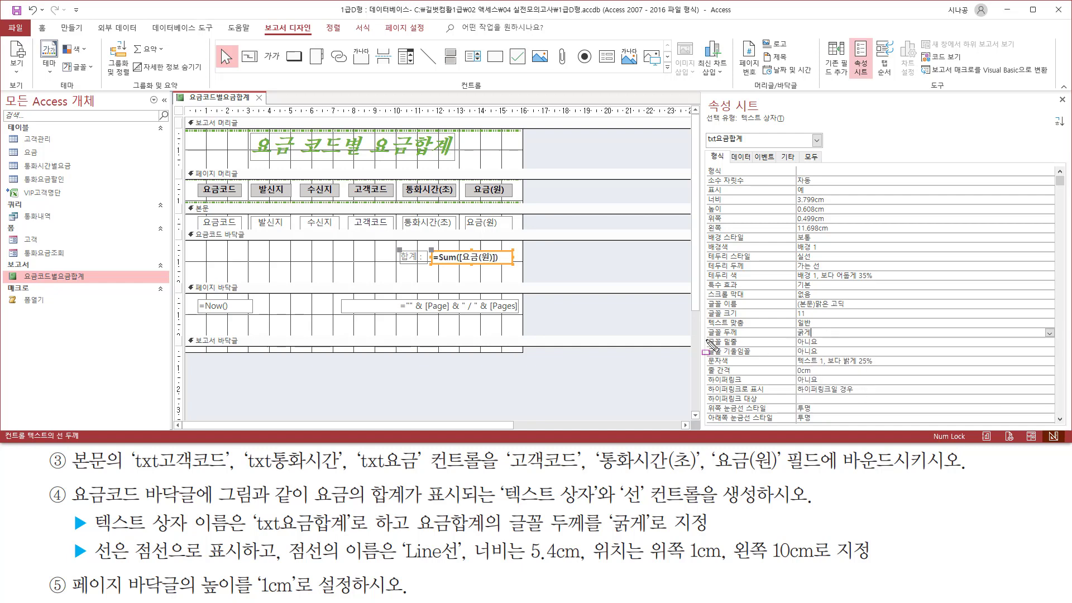
{"action": "left_click_drag", "start_coordinate": [704, 339], "coordinate": [827, 339]}
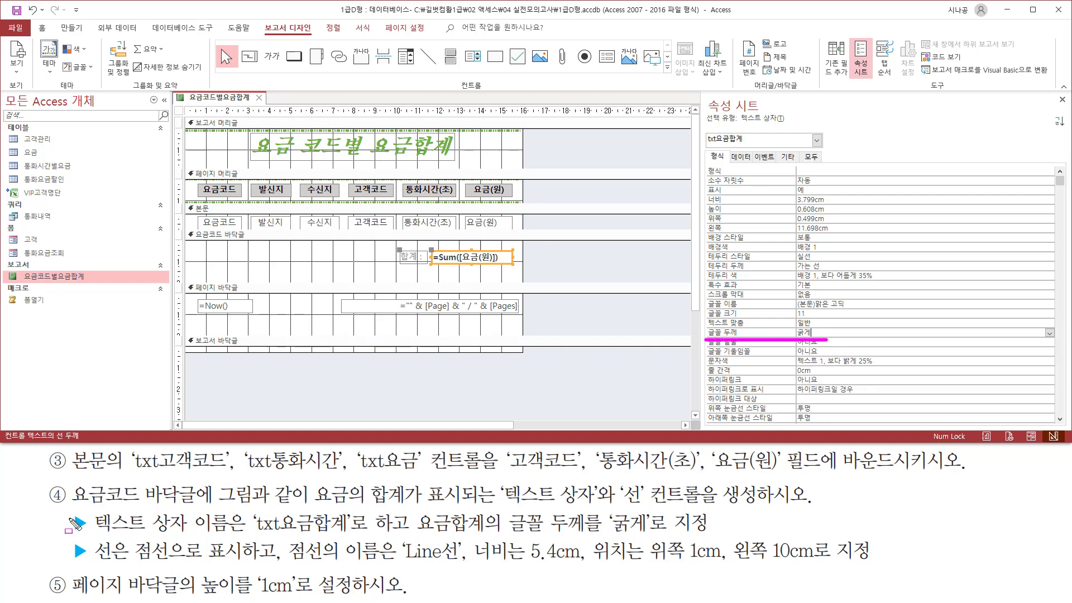
{"action": "mouse_move", "coordinate": [66, 508]}
{"action": "left_mouse_down"}
{"action": "mouse_move", "coordinate": [78, 535]}
{"action": "mouse_move", "coordinate": [717, 535]}
{"action": "left_mouse_up"}
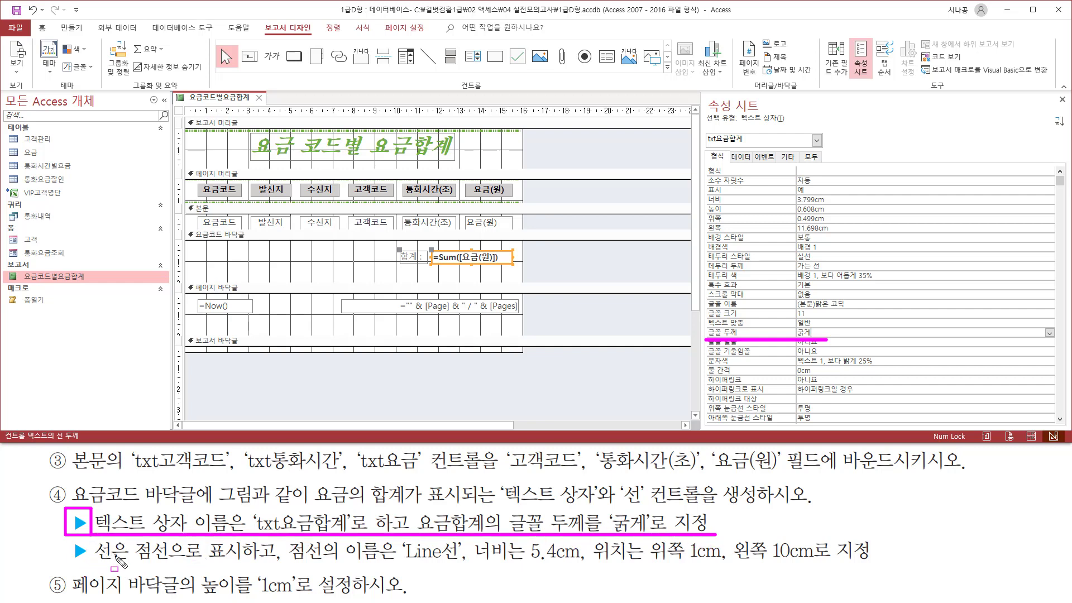
Step: Draw a horizontal line about 4.3 cm long beneath the 합계 label and sum text box in the 요금코드 바닥글 section
{"action": "mouse_move", "coordinate": [92, 565]}
{"action": "left_mouse_down"}
{"action": "mouse_move", "coordinate": [132, 566]}
{"action": "mouse_move", "coordinate": [133, 545]}
{"action": "mouse_move", "coordinate": [252, 572]}
{"action": "left_mouse_up"}
{"action": "key", "text": "Escape"}
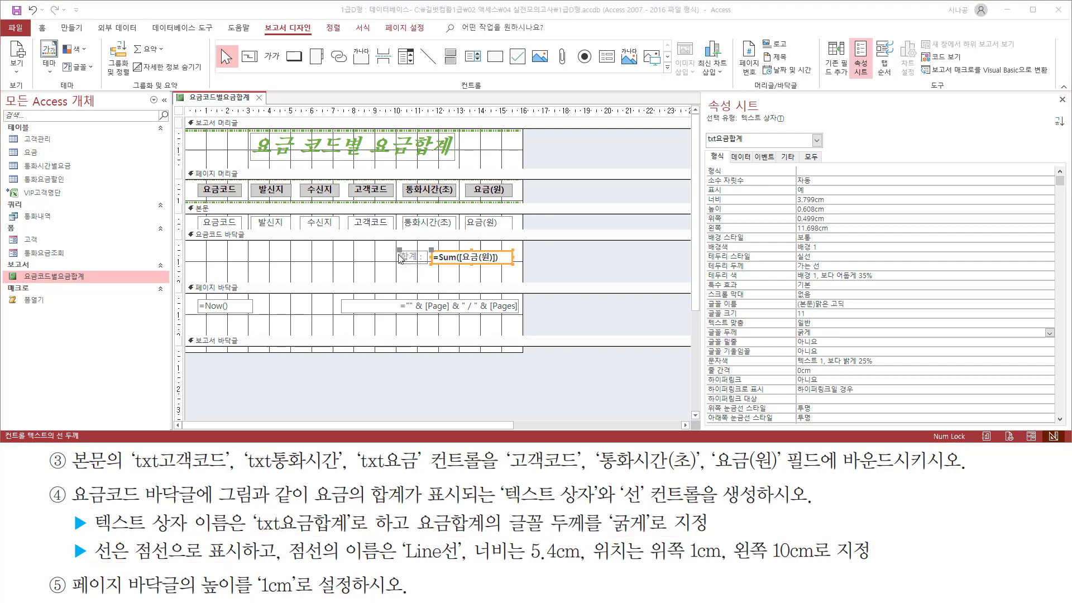
{"action": "left_click", "coordinate": [352, 270]}
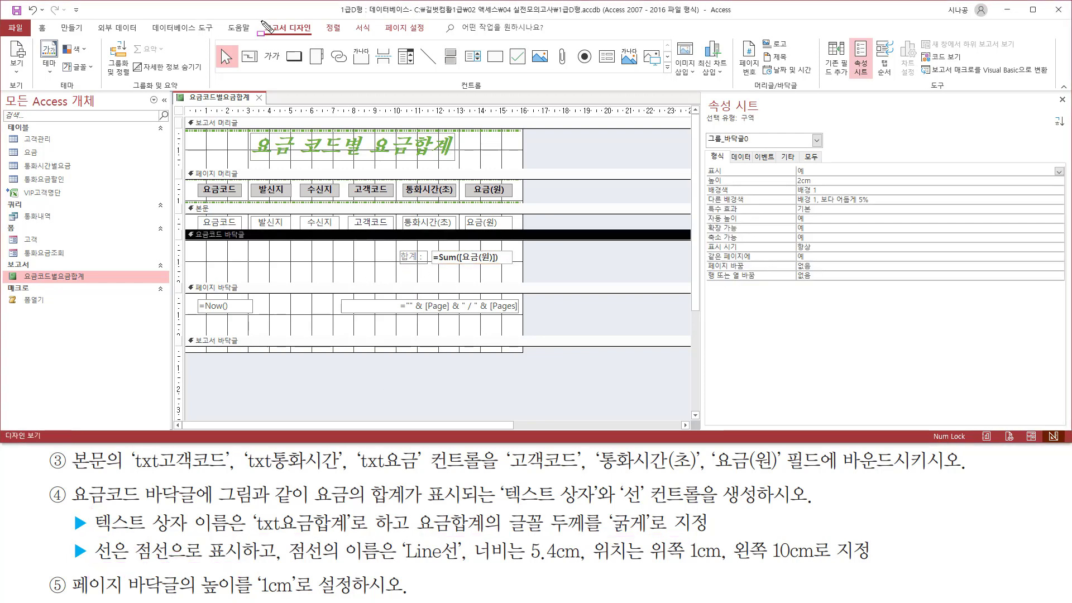
{"action": "left_click_drag", "start_coordinate": [262, 21], "coordinate": [318, 37]}
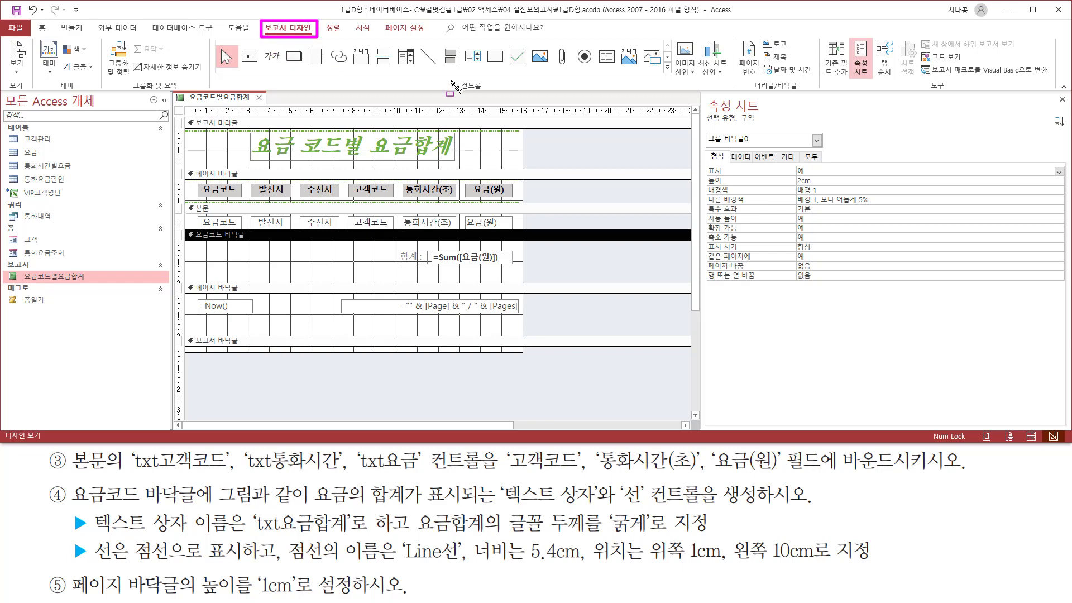
{"action": "left_click_drag", "start_coordinate": [455, 78], "coordinate": [505, 99]}
{"action": "left_click_drag", "start_coordinate": [418, 42], "coordinate": [445, 74]}
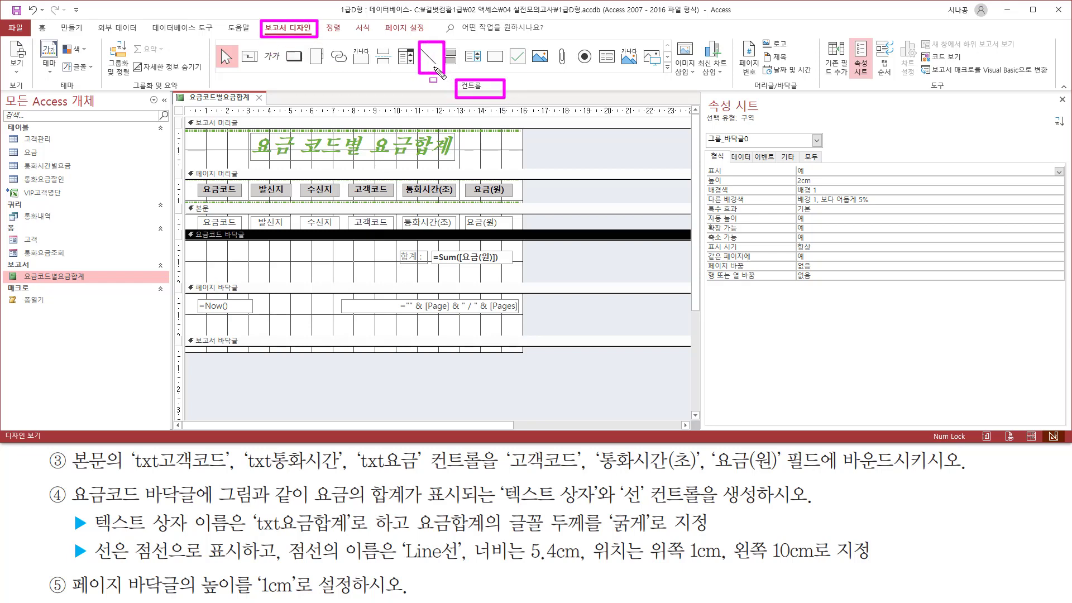
{"action": "key", "text": "Escape"}
{"action": "left_click", "coordinate": [429, 58]}
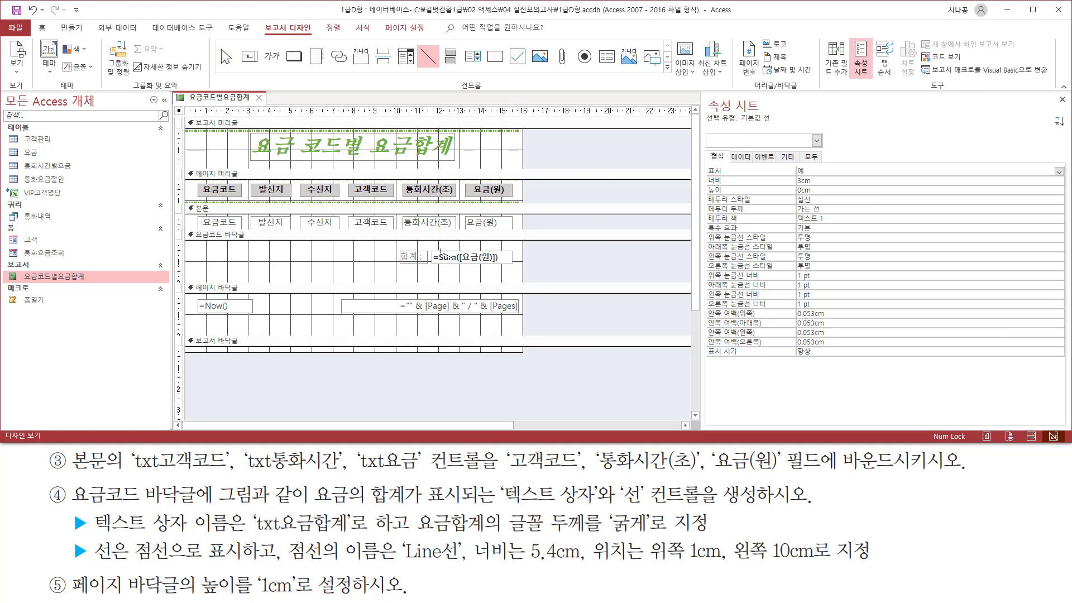
{"action": "left_click_drag", "start_coordinate": [400, 276], "coordinate": [492, 276]}
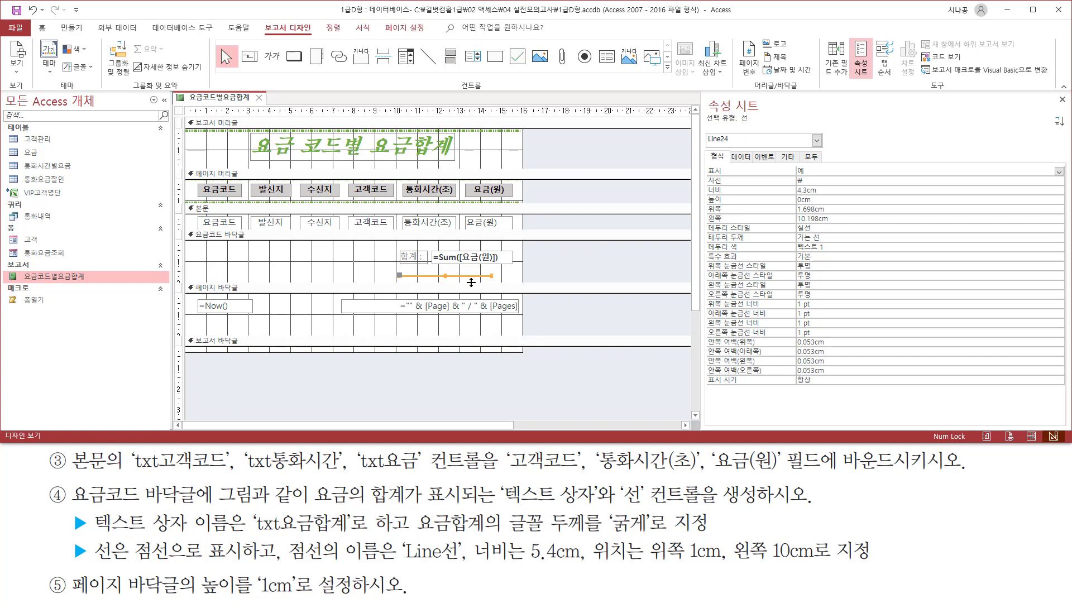
Step: Name the new line control in the 요금코드 바닥글 section Line선
{"action": "left_click_drag", "start_coordinate": [347, 563], "coordinate": [459, 563]}
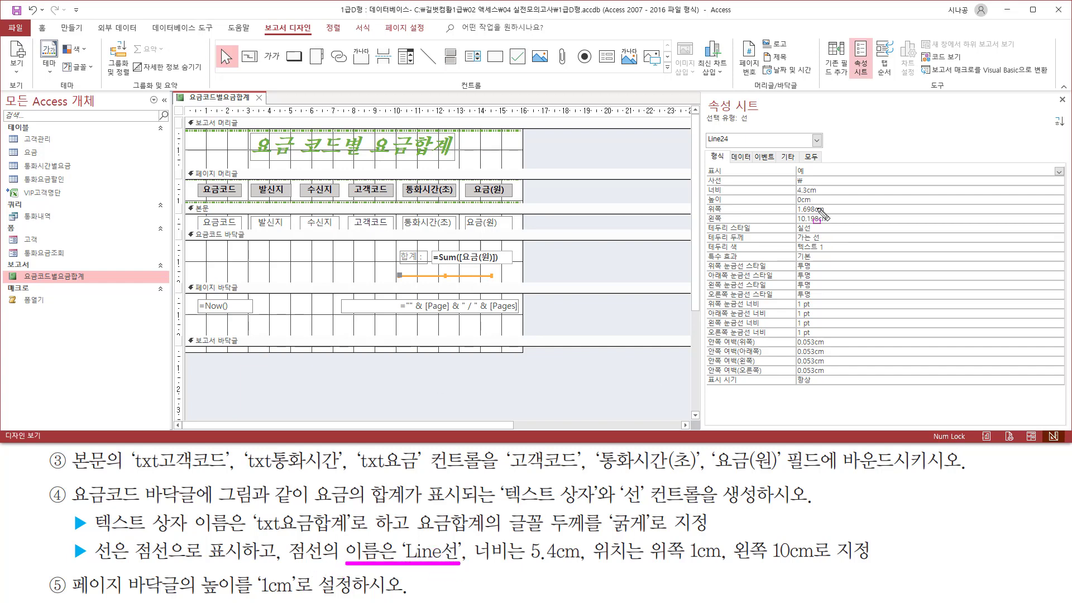
{"action": "left_click_drag", "start_coordinate": [777, 148], "coordinate": [800, 163]}
{"action": "key", "text": "Escape"}
{"action": "left_click", "coordinate": [789, 157]}
{"action": "left_click", "coordinate": [834, 170]}
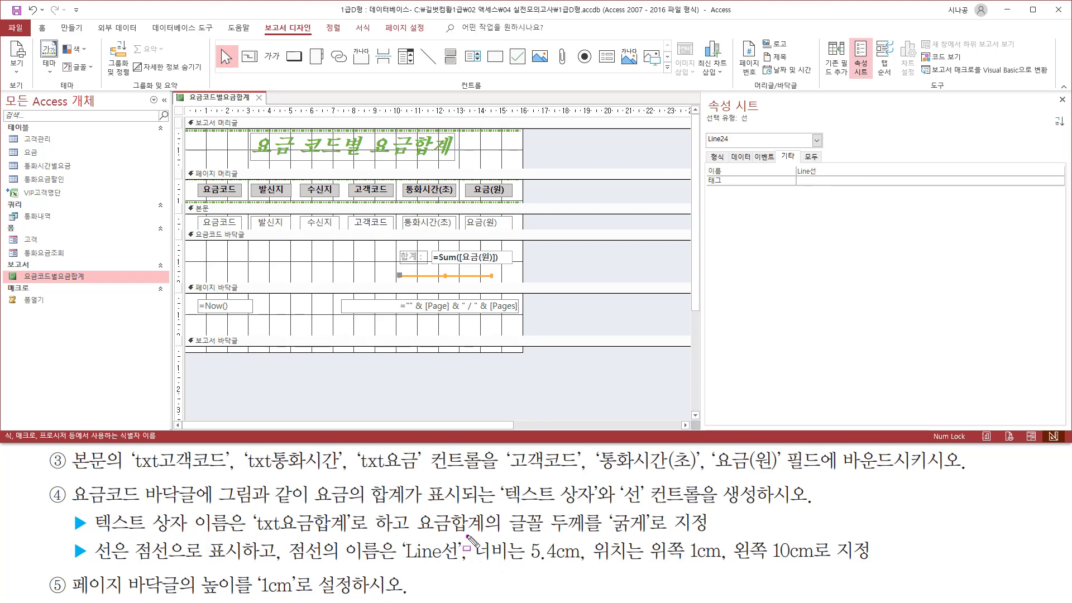
Step: Set the width (너비) of the Line선 control to 5.4 cm
{"action": "mouse_move", "coordinate": [468, 536]}
{"action": "left_mouse_down"}
{"action": "mouse_move", "coordinate": [484, 561]}
{"action": "mouse_move", "coordinate": [881, 563]}
{"action": "left_mouse_up"}
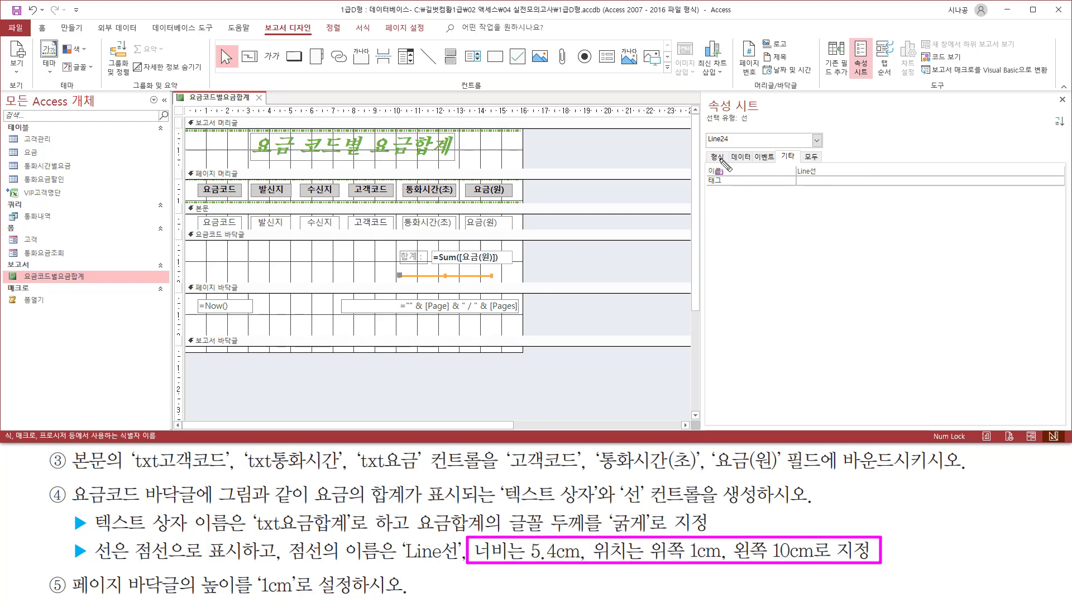
{"action": "left_click_drag", "start_coordinate": [707, 150], "coordinate": [730, 166]}
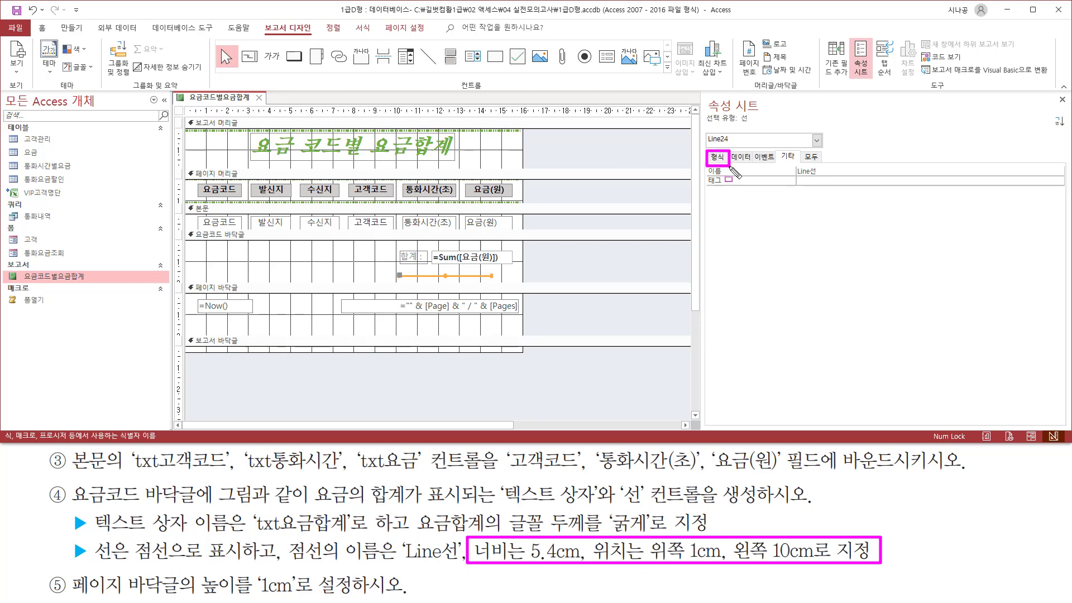
{"action": "key", "text": "Escape"}
{"action": "left_click", "coordinate": [715, 158]}
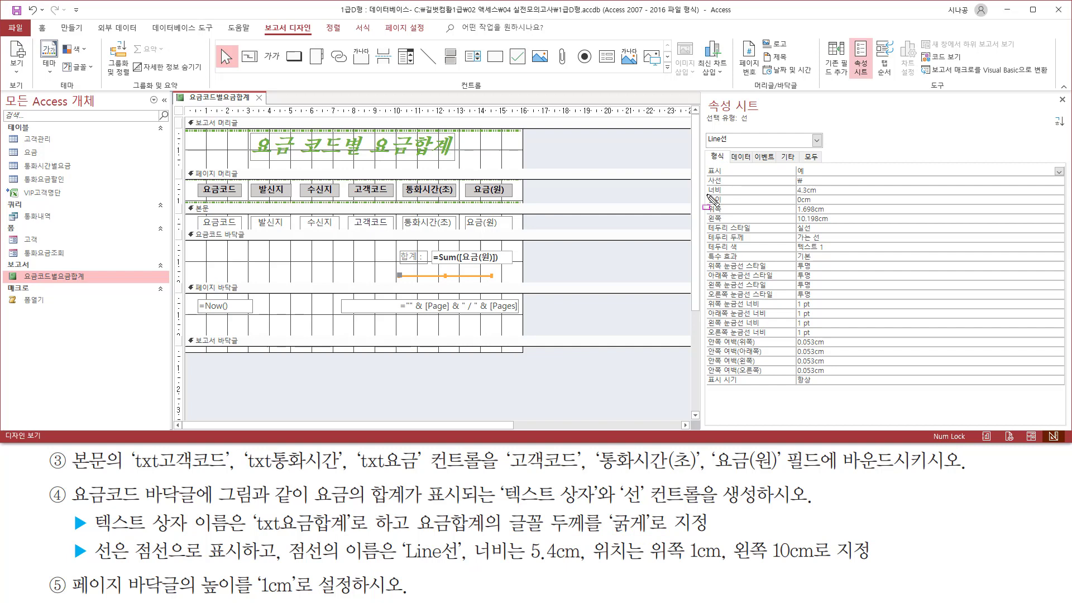
{"action": "left_click_drag", "start_coordinate": [707, 192], "coordinate": [836, 192]}
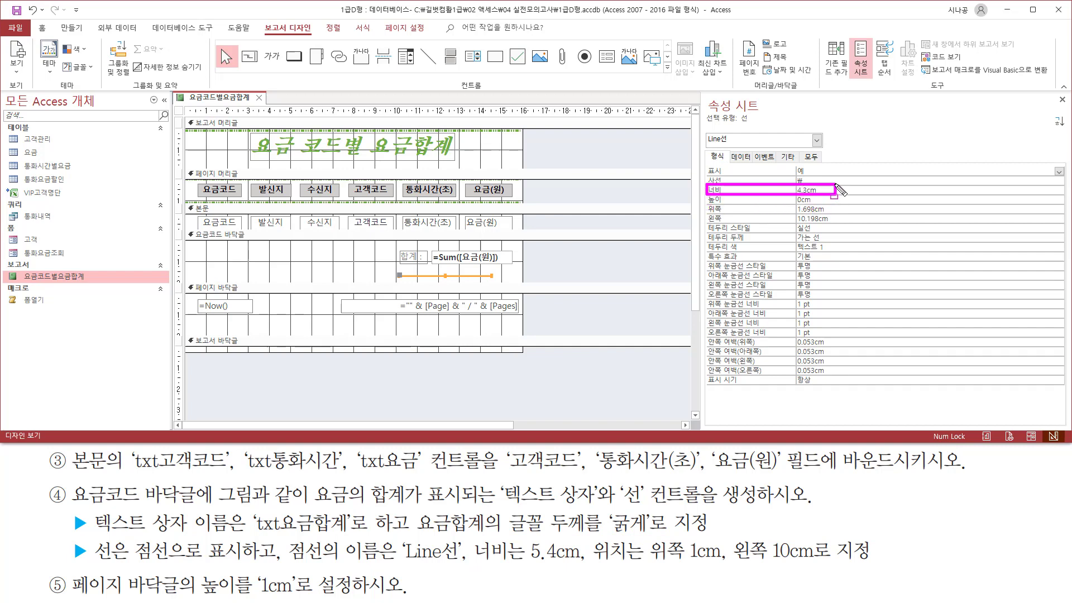
{"action": "key", "text": "Escape"}
{"action": "left_click", "coordinate": [843, 189]}
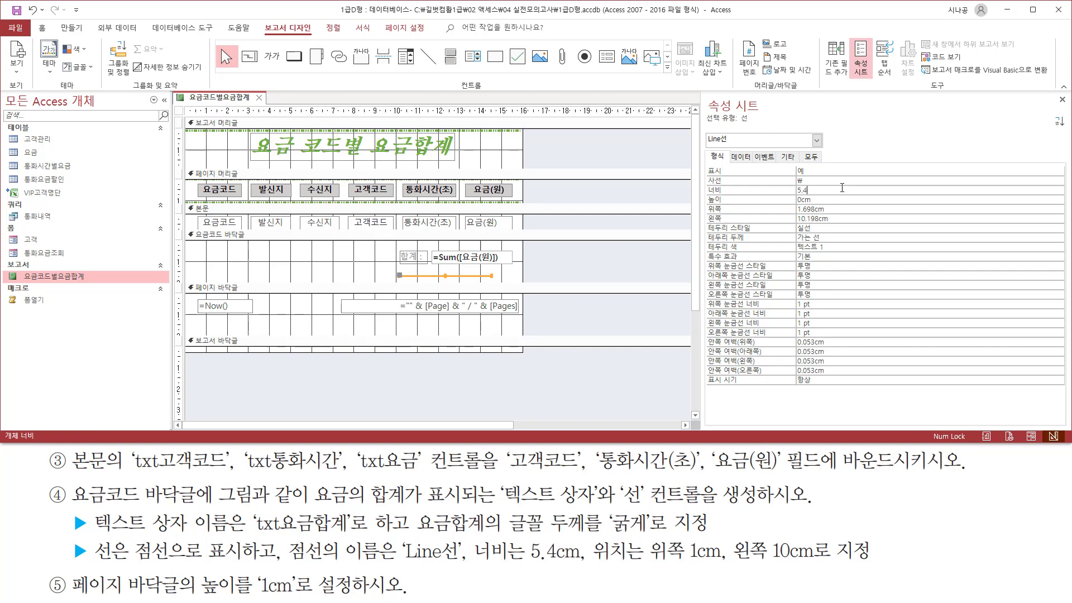
{"action": "type", "text": "5.4"}
{"action": "key", "text": "Return"}
Step: Position the Line선 control at 위쪽 1 cm and 왼쪽 10 cm
{"action": "left_click_drag", "start_coordinate": [646, 564], "coordinate": [823, 563]}
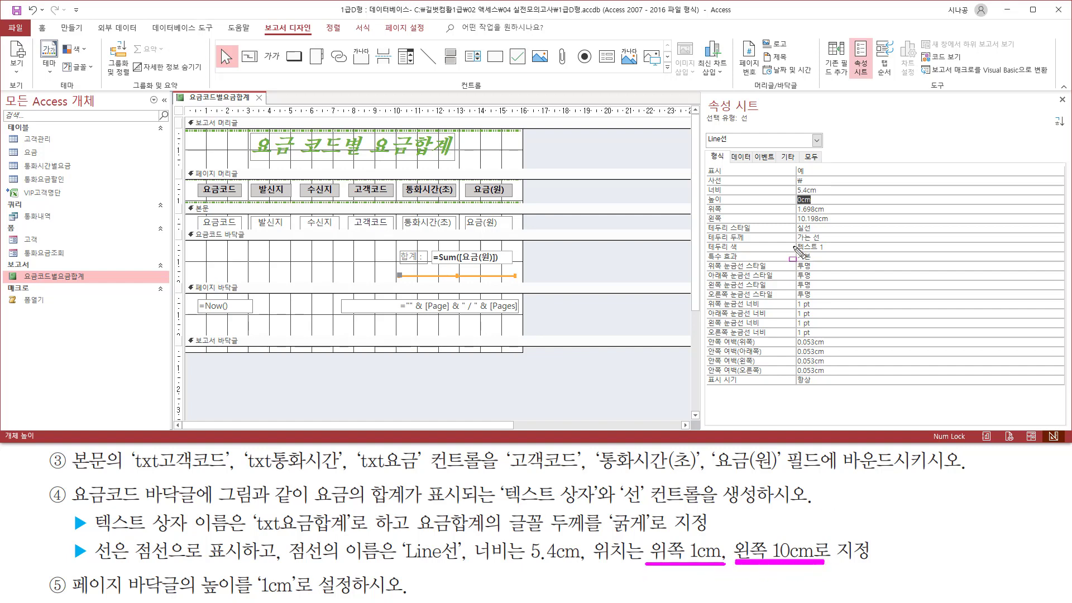
{"action": "key", "text": "Escape"}
{"action": "key", "text": "Down"}
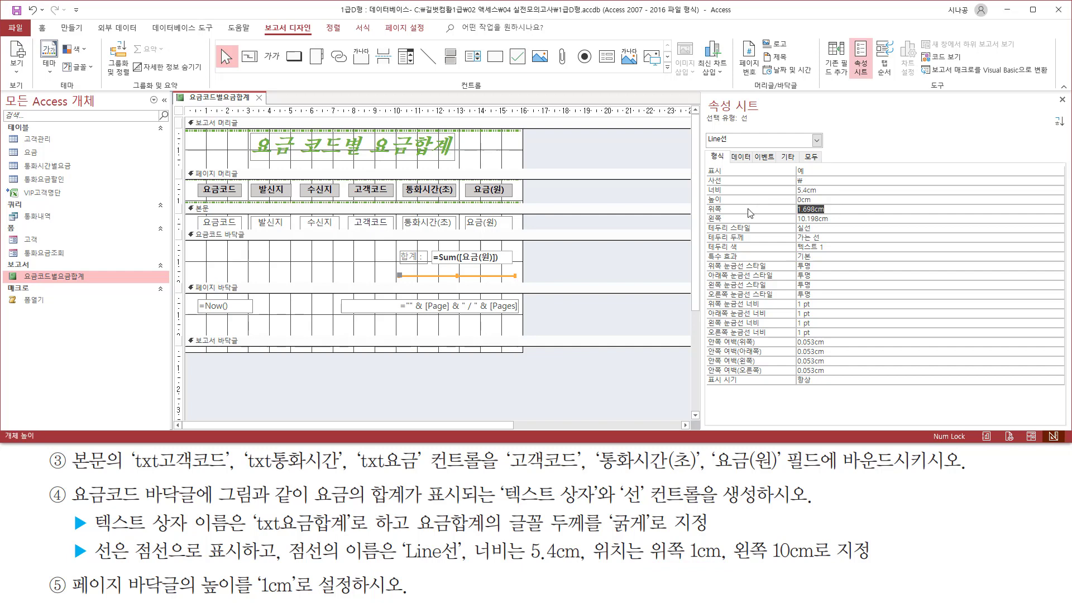
{"action": "key", "text": "Delete"}
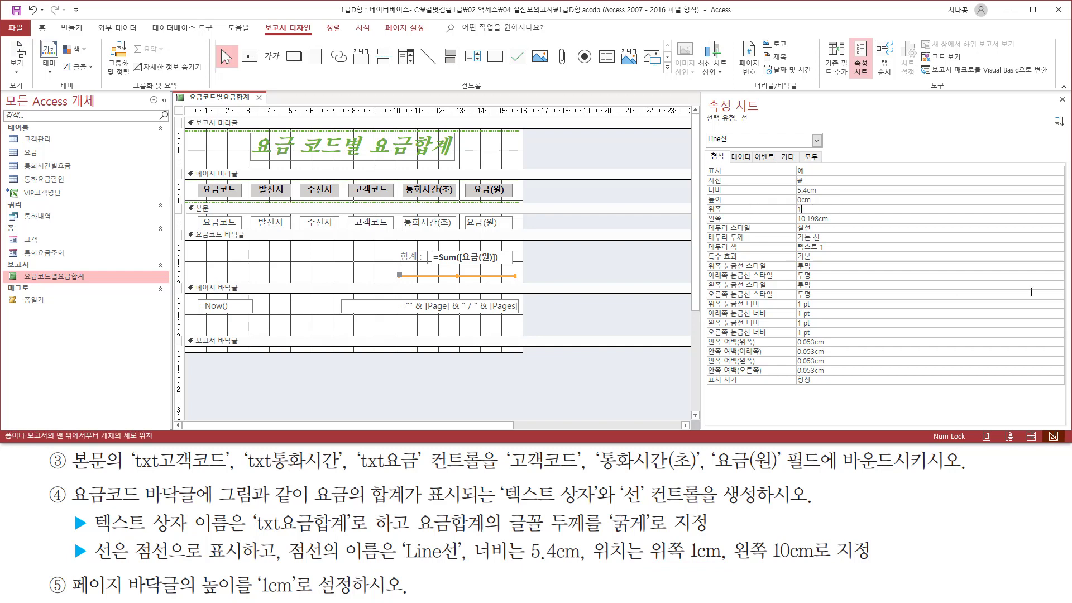
{"action": "key", "text": "Return"}
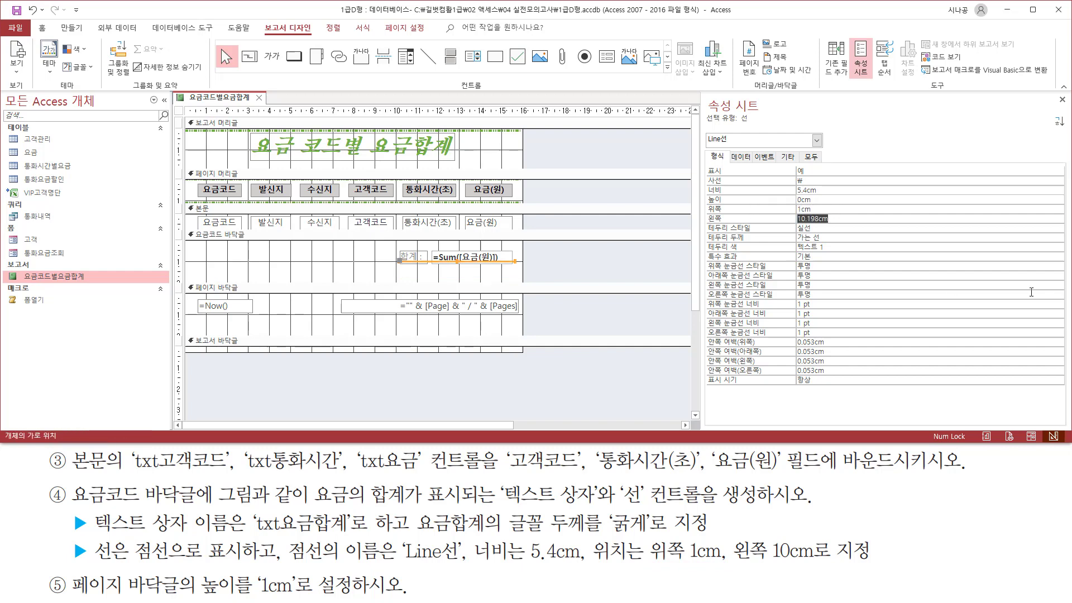
{"action": "type", "text": "10"}
{"action": "key", "text": "Return"}
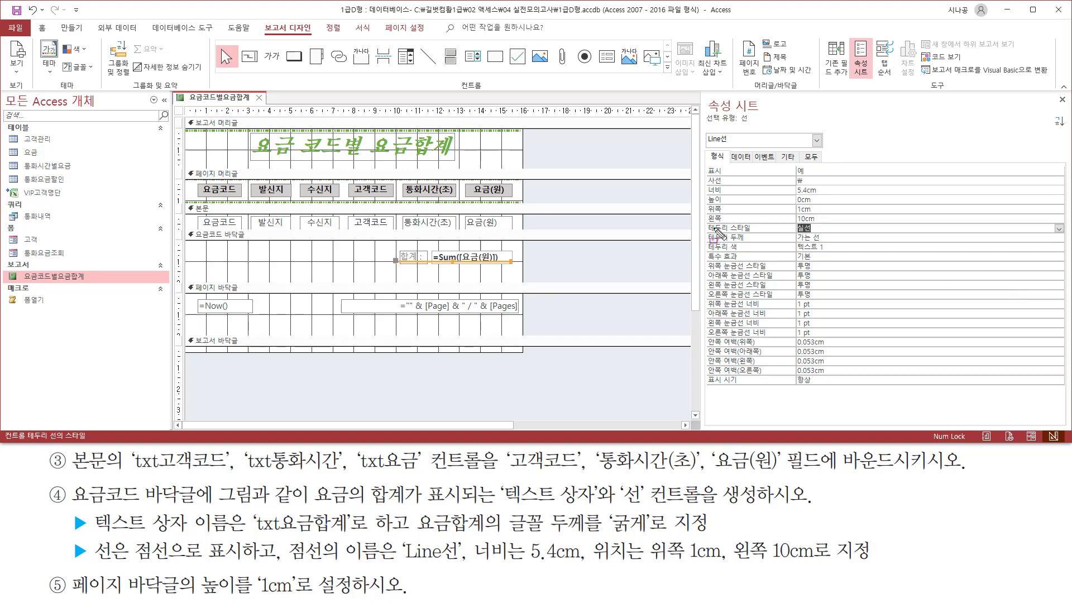
Step: Set the border style (테두리 스타일) of the Line선 control in the 요금코드 바닥글 section to 점선
{"action": "left_click_drag", "start_coordinate": [707, 236], "coordinate": [818, 237]}
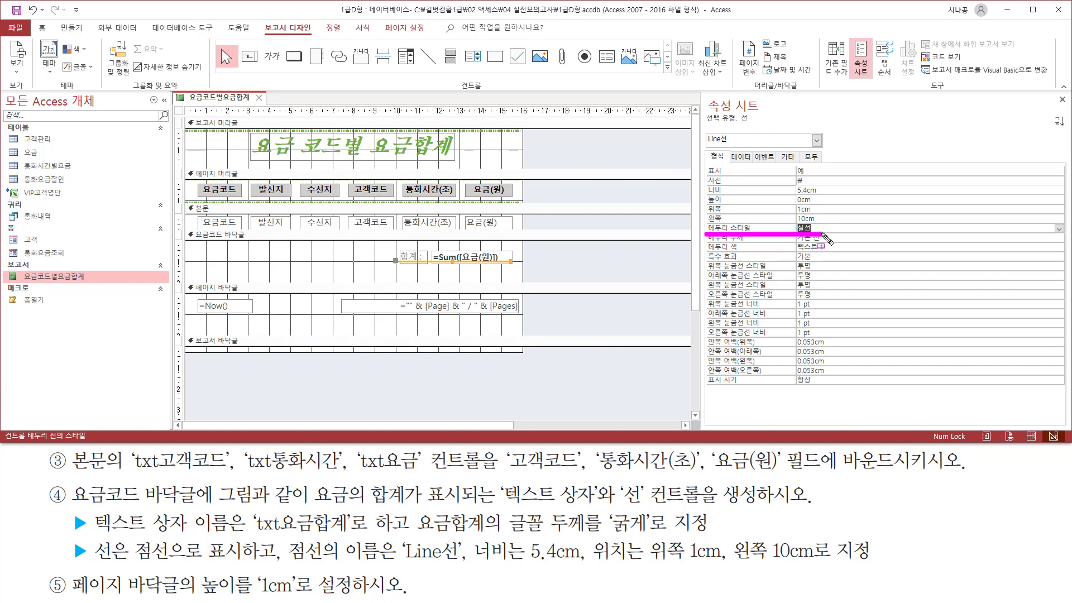
{"action": "left_click_drag", "start_coordinate": [134, 550], "coordinate": [247, 565]}
{"action": "key", "text": "Escape"}
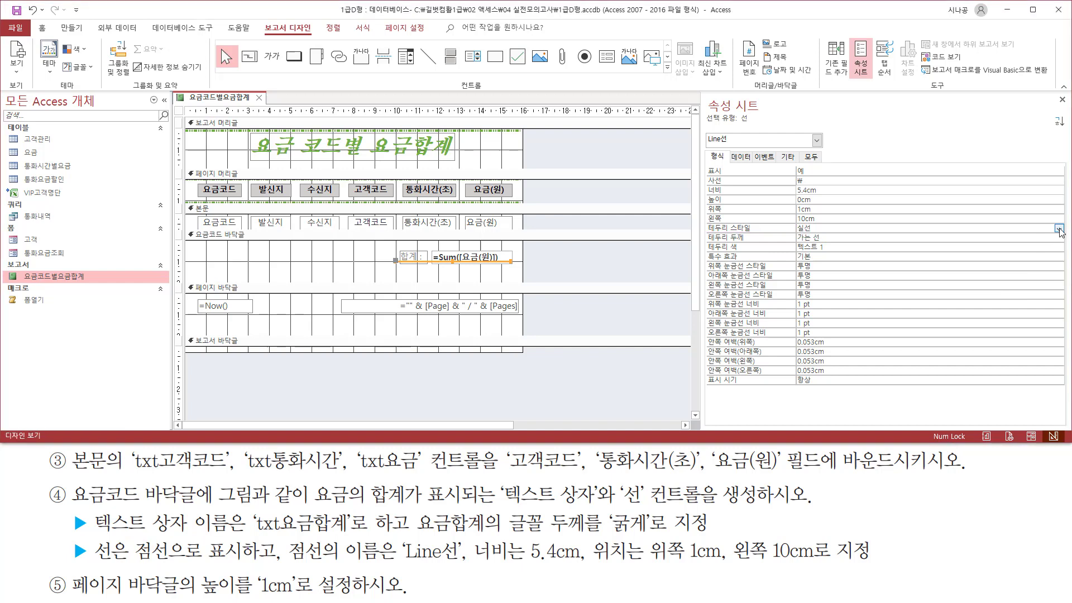
{"action": "left_click", "coordinate": [1059, 228]}
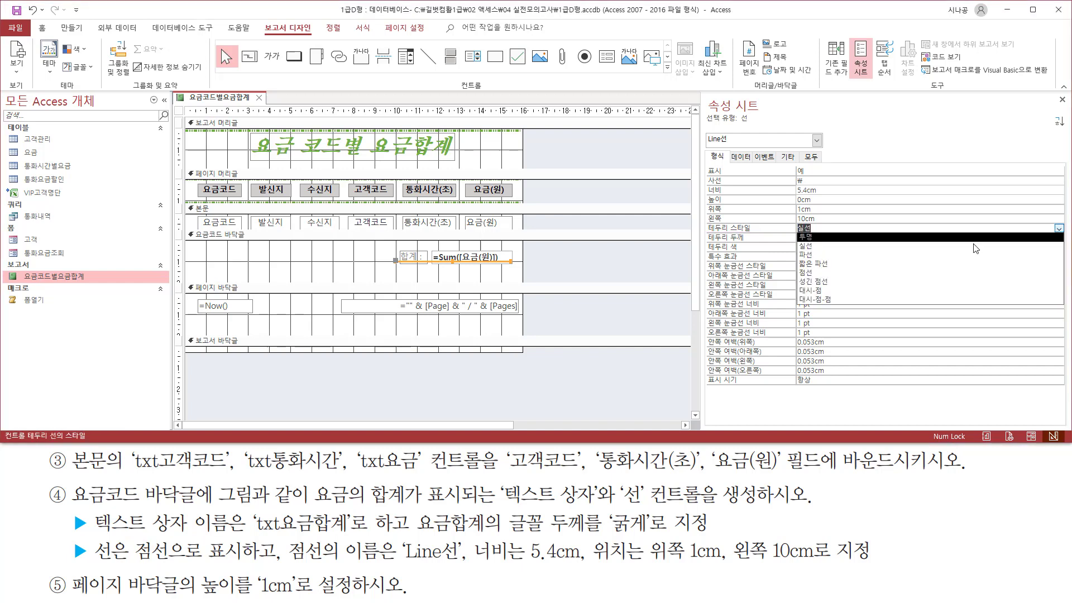
{"action": "left_click", "coordinate": [821, 274]}
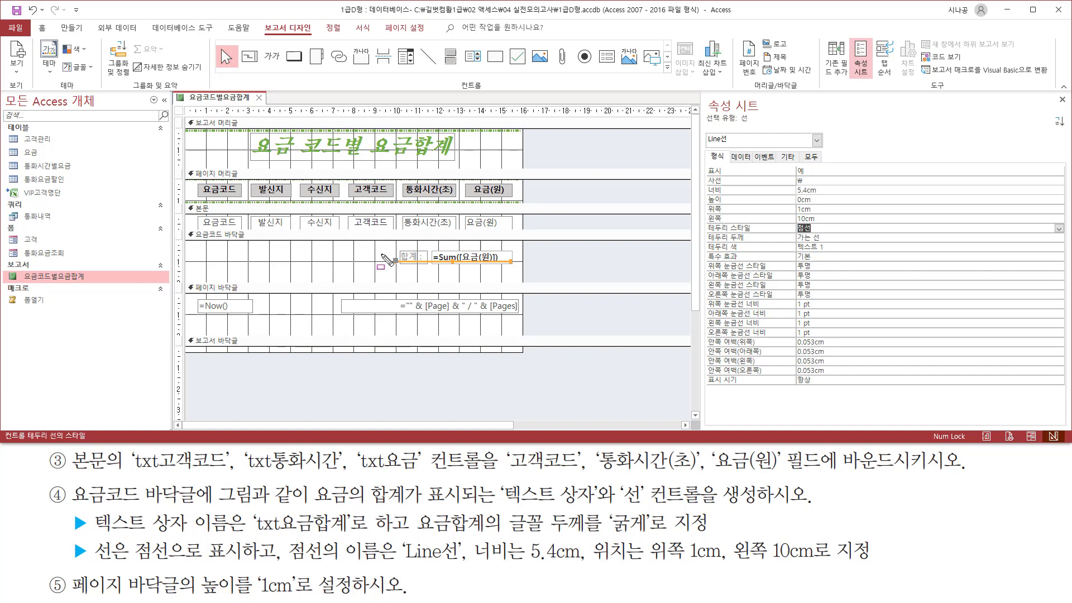
{"action": "left_click_drag", "start_coordinate": [380, 254], "coordinate": [525, 270]}
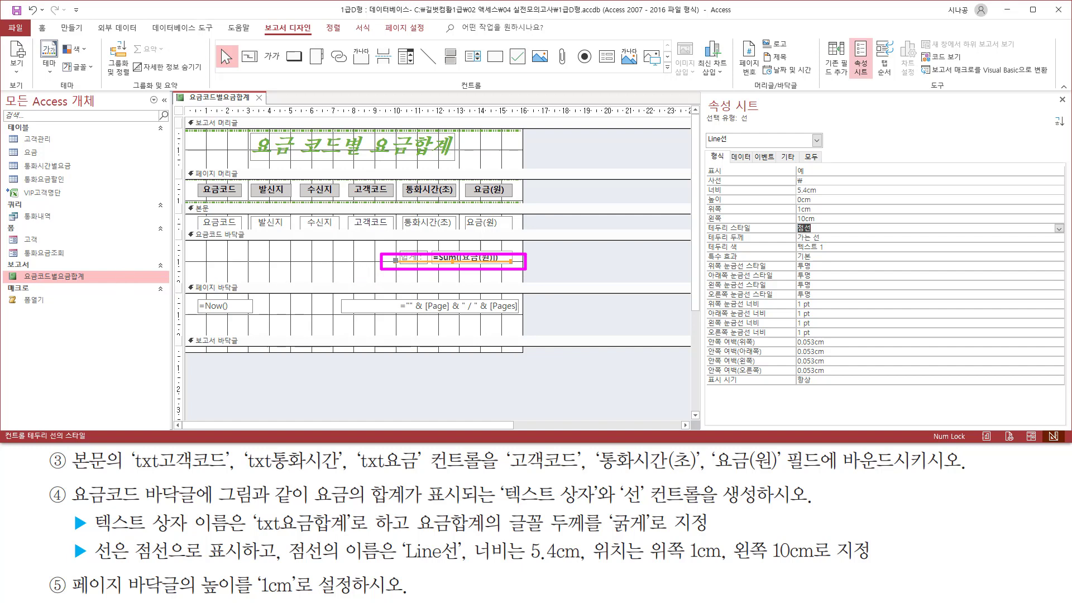
{"action": "left_click", "coordinate": [343, 265]}
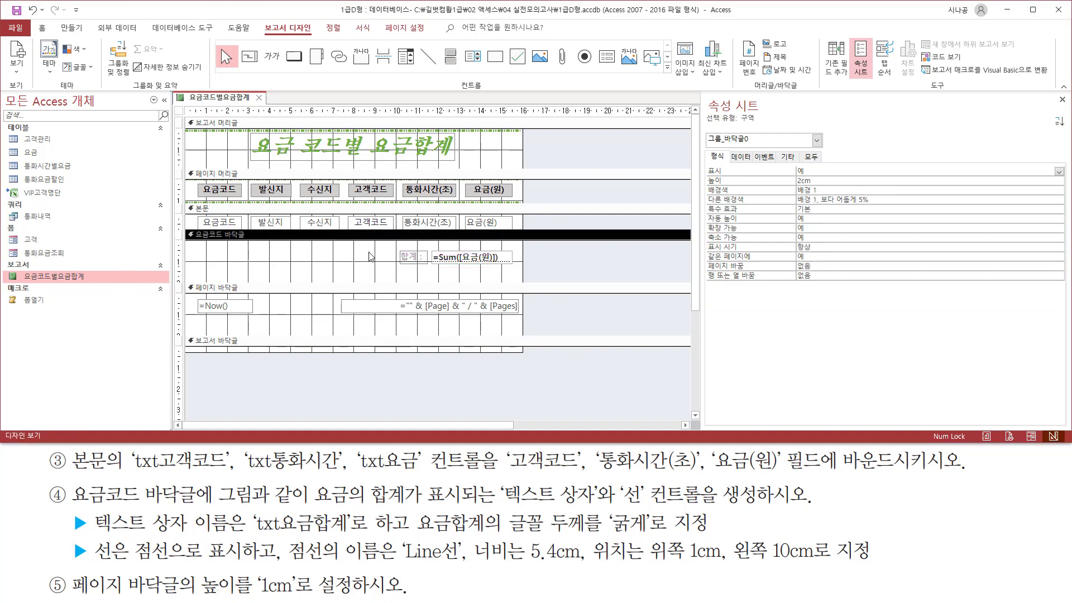
Step: Move the 합계 label and sum text box in the 요금코드 바닥글 section up together to about 위쪽 0.2 cm, above the dotted line
{"action": "left_click", "coordinate": [414, 256]}
{"action": "left_click", "coordinate": [454, 257], "text": "shift"}
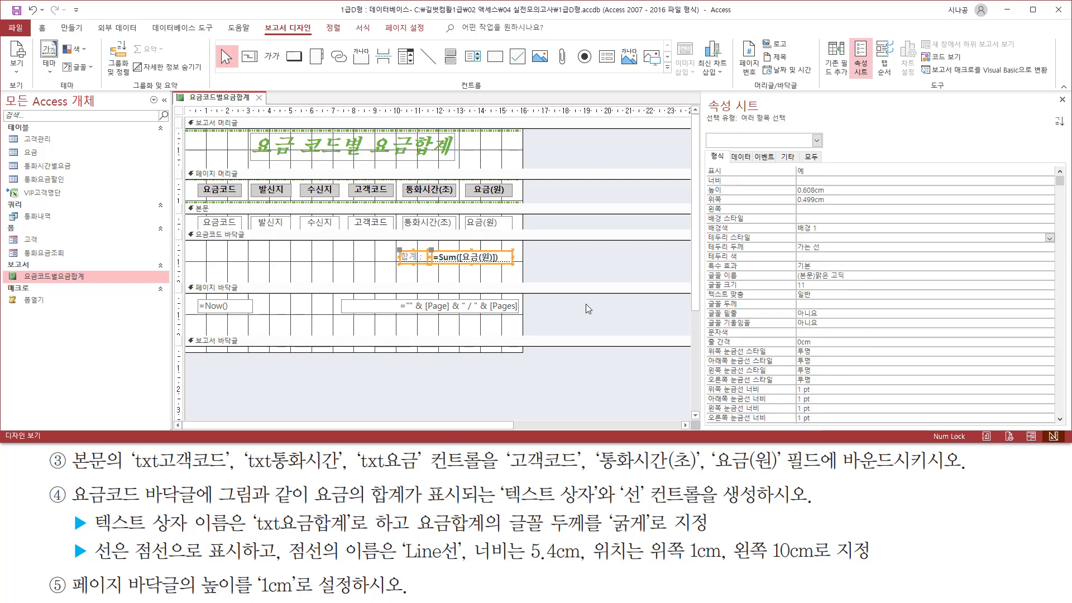
{"action": "key", "text": "Up"}
{"action": "key", "text": "Up"}
{"action": "key", "text": "Up"}
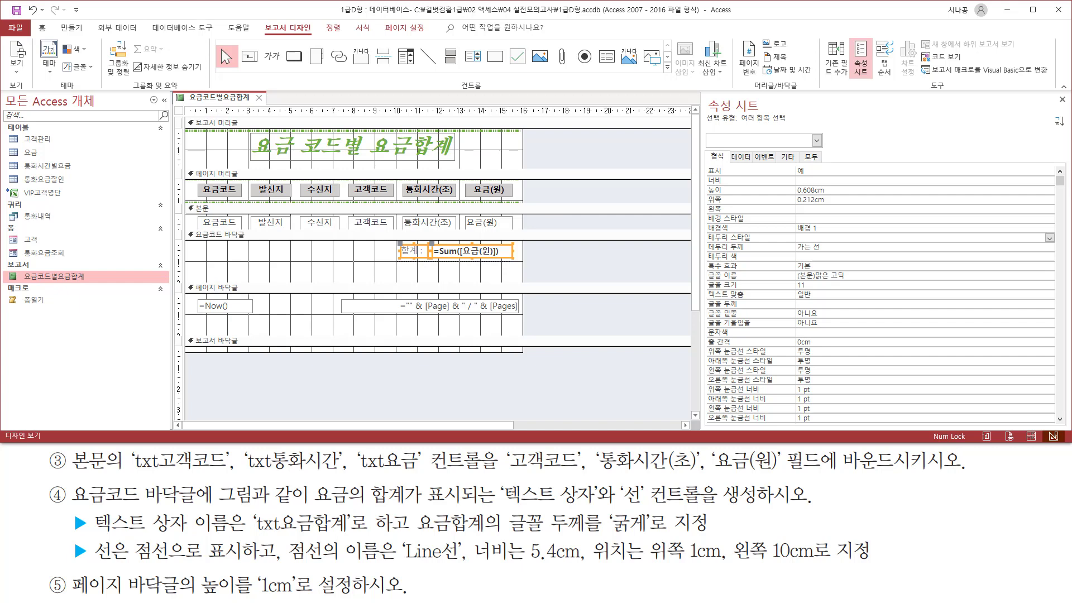
{"action": "left_click", "coordinate": [337, 270]}
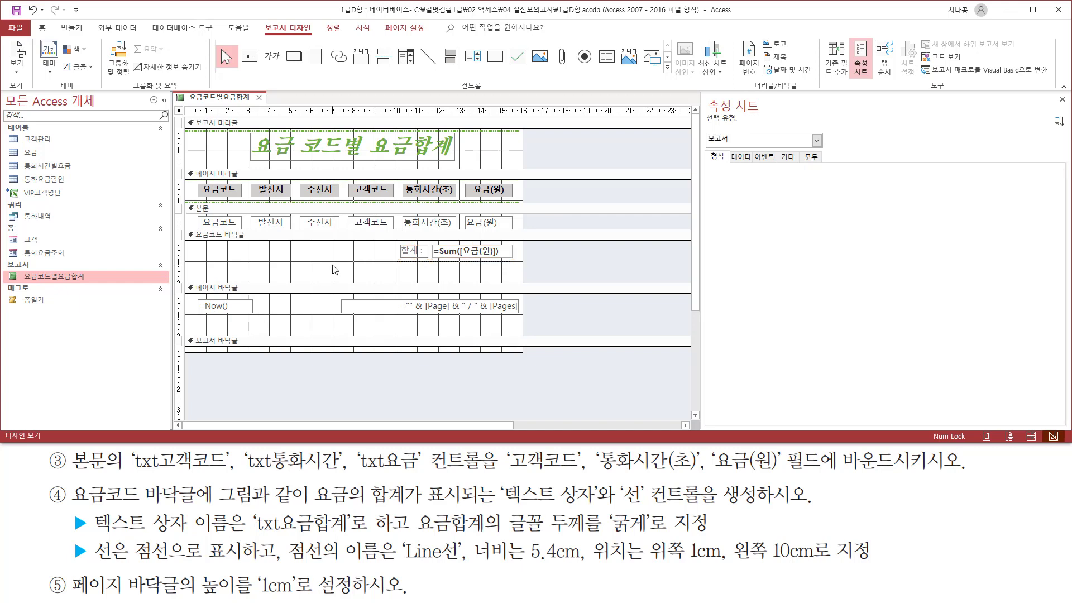
{"action": "left_click_drag", "start_coordinate": [358, 251], "coordinate": [599, 281]}
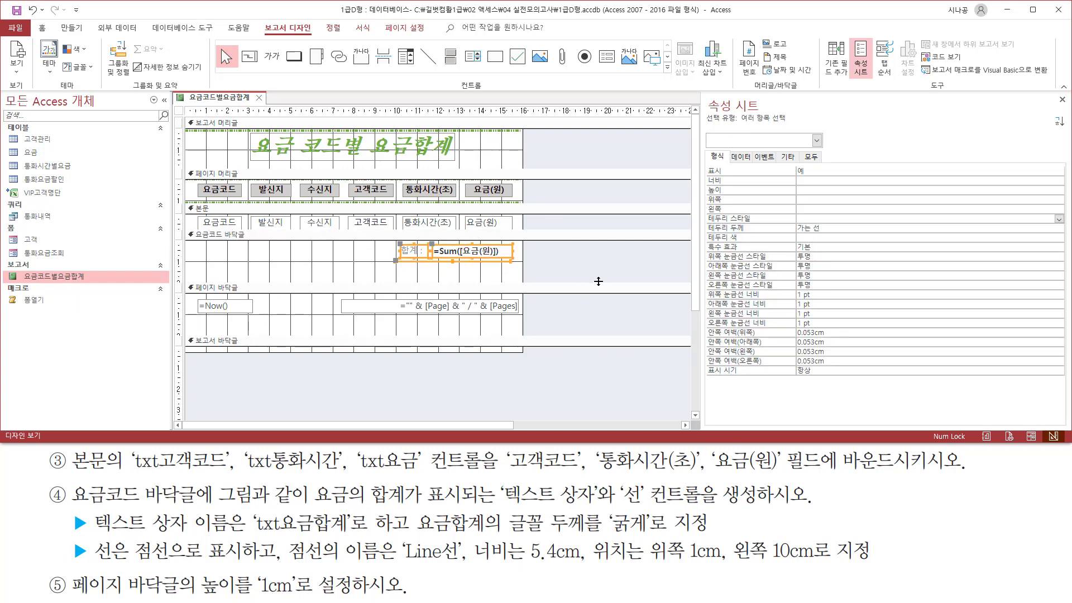
{"action": "left_click", "coordinate": [562, 280]}
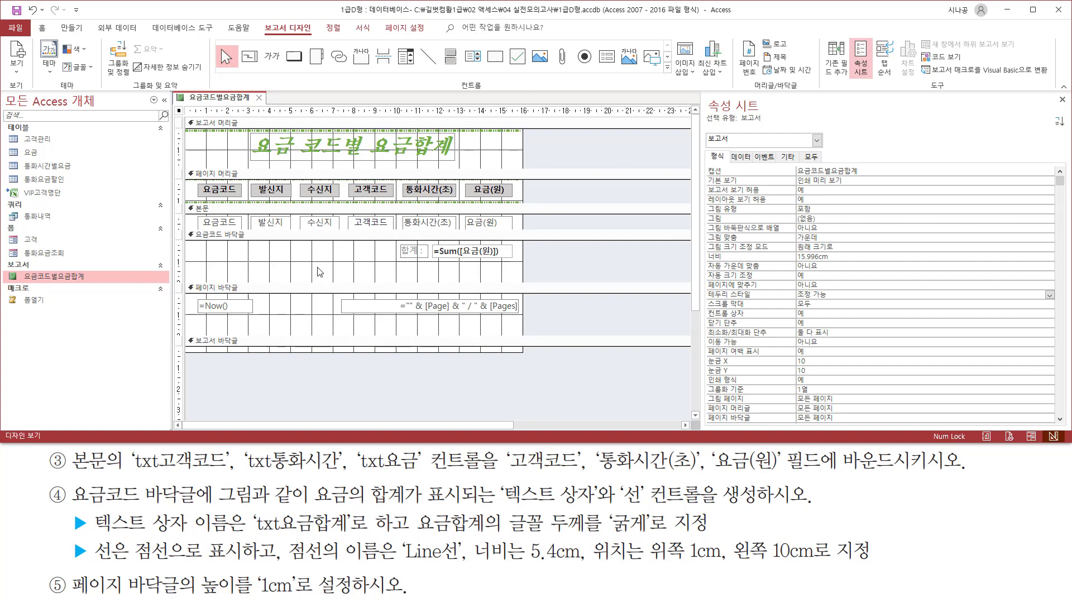
Step: Show the report in print preview and check the 합계 rows and dotted lines under each 요금코드 group
{"action": "right_click", "coordinate": [220, 104]}
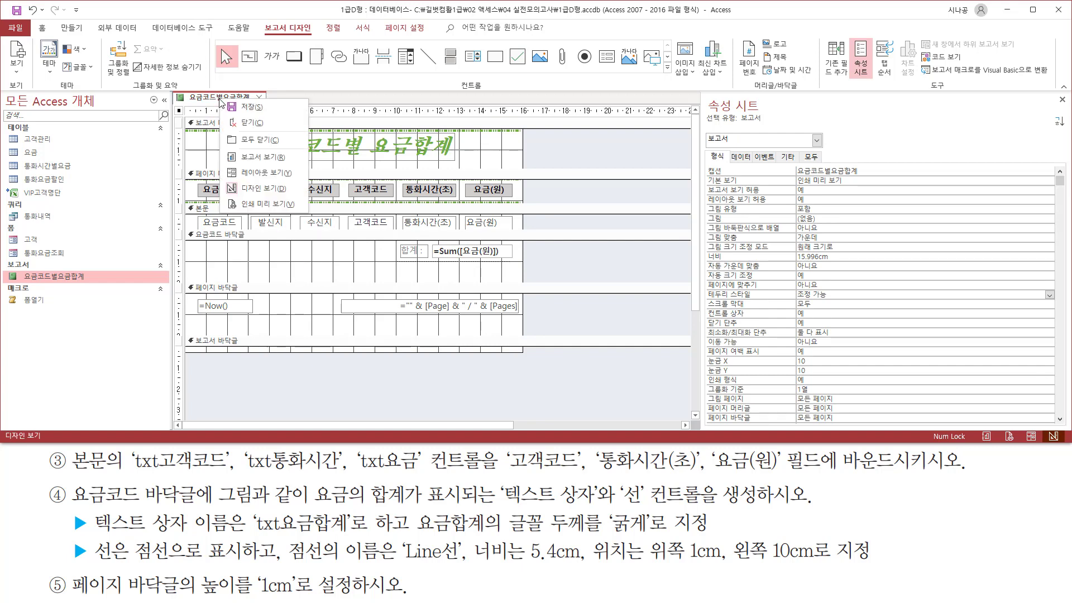
{"action": "left_click", "coordinate": [256, 205]}
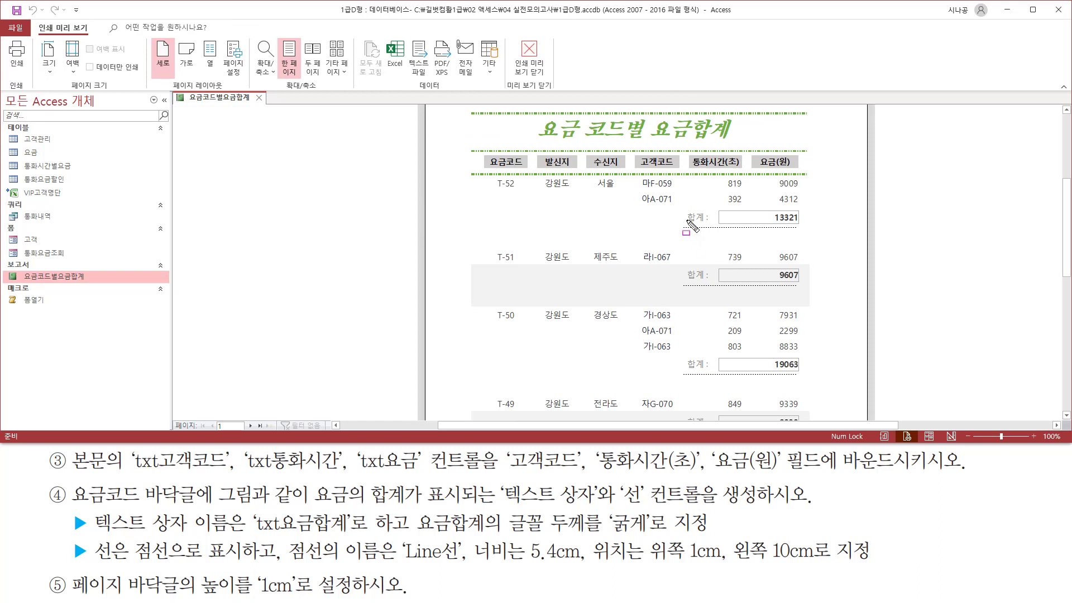
{"action": "mouse_move", "coordinate": [679, 206]}
{"action": "left_mouse_down"}
{"action": "mouse_move", "coordinate": [787, 242]}
{"action": "mouse_move", "coordinate": [807, 236]}
{"action": "left_mouse_up"}
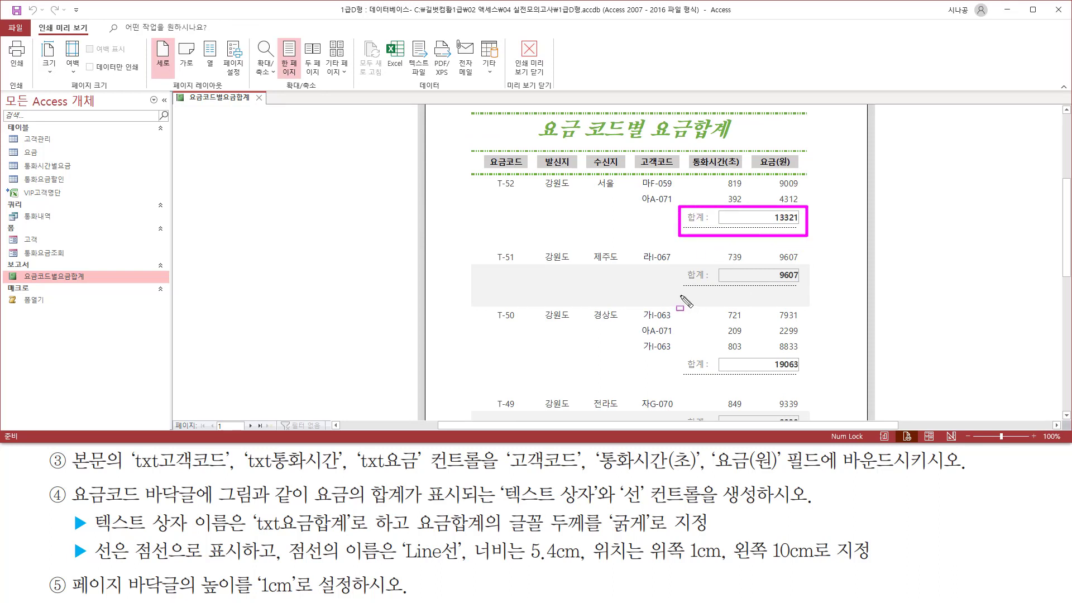
{"action": "left_click_drag", "start_coordinate": [677, 262], "coordinate": [809, 295]}
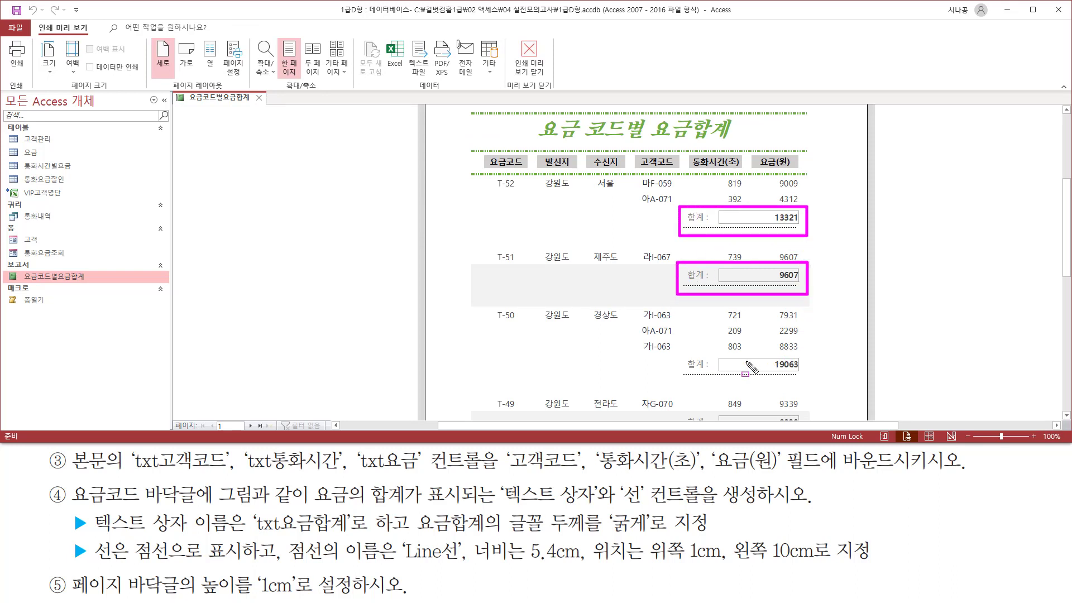
{"action": "key", "text": "Escape"}
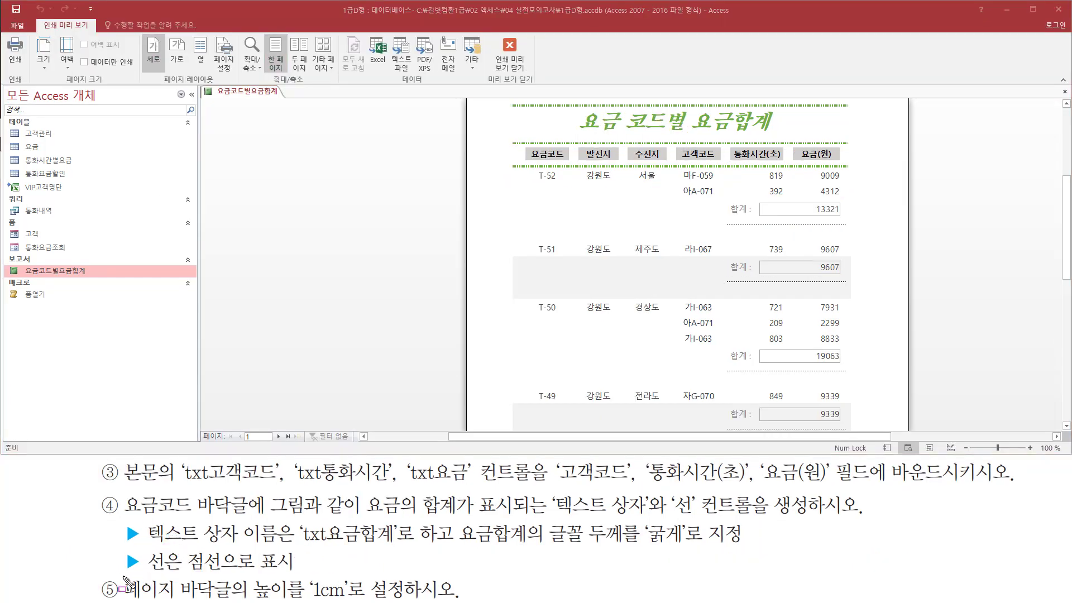
Step: Return the report from print preview to design view
{"action": "mouse_move", "coordinate": [119, 576]}
{"action": "left_mouse_down"}
{"action": "mouse_move", "coordinate": [184, 599]}
{"action": "mouse_move", "coordinate": [462, 599]}
{"action": "left_mouse_up"}
{"action": "key", "text": "Escape"}
{"action": "right_click", "coordinate": [404, 122]}
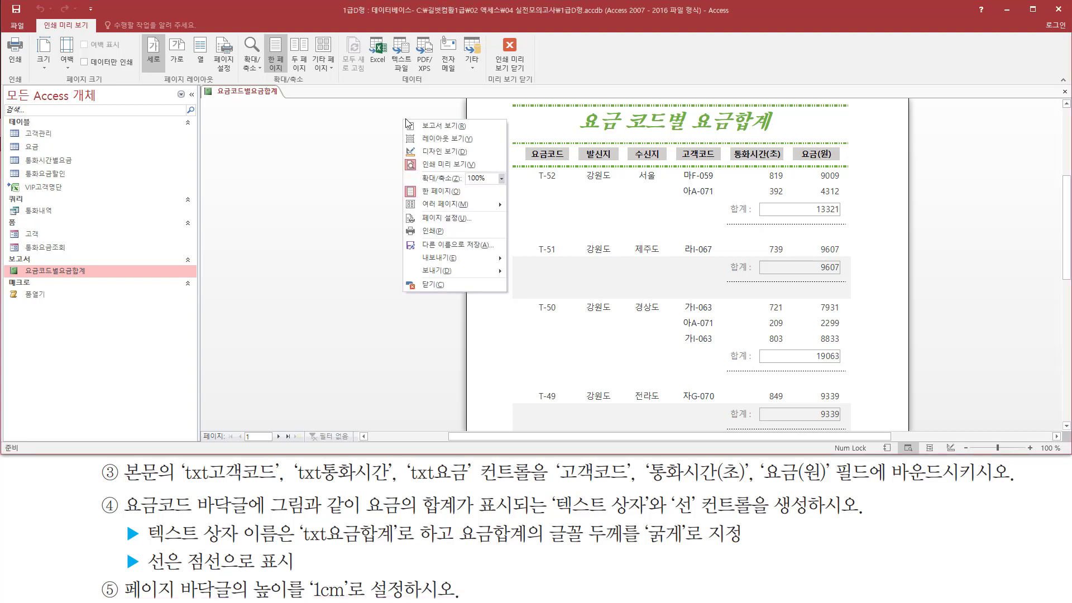
{"action": "left_click", "coordinate": [441, 151]}
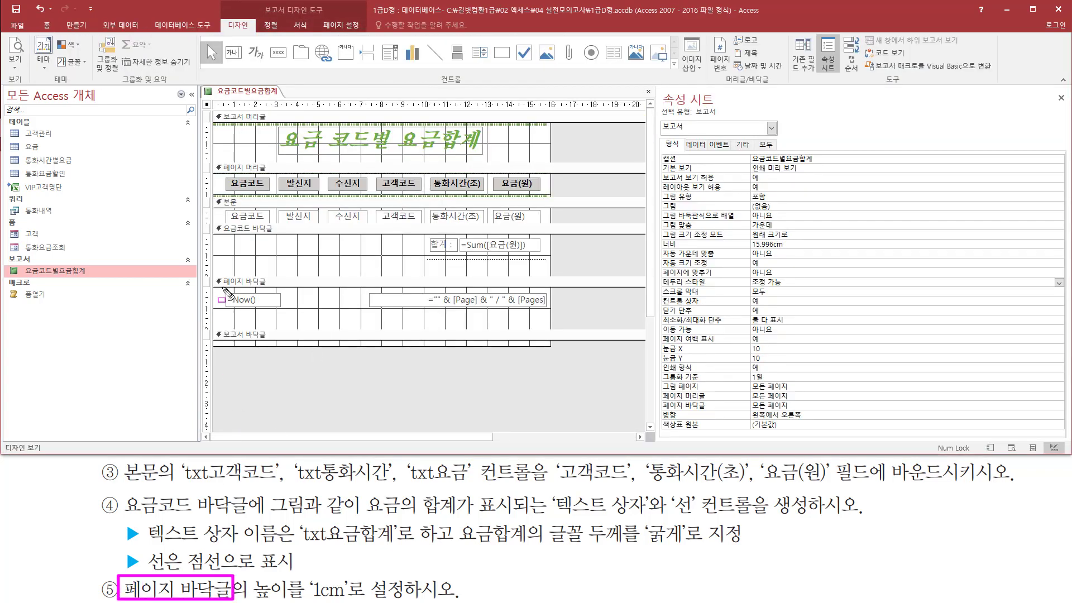
{"action": "left_click_drag", "start_coordinate": [210, 275], "coordinate": [553, 328]}
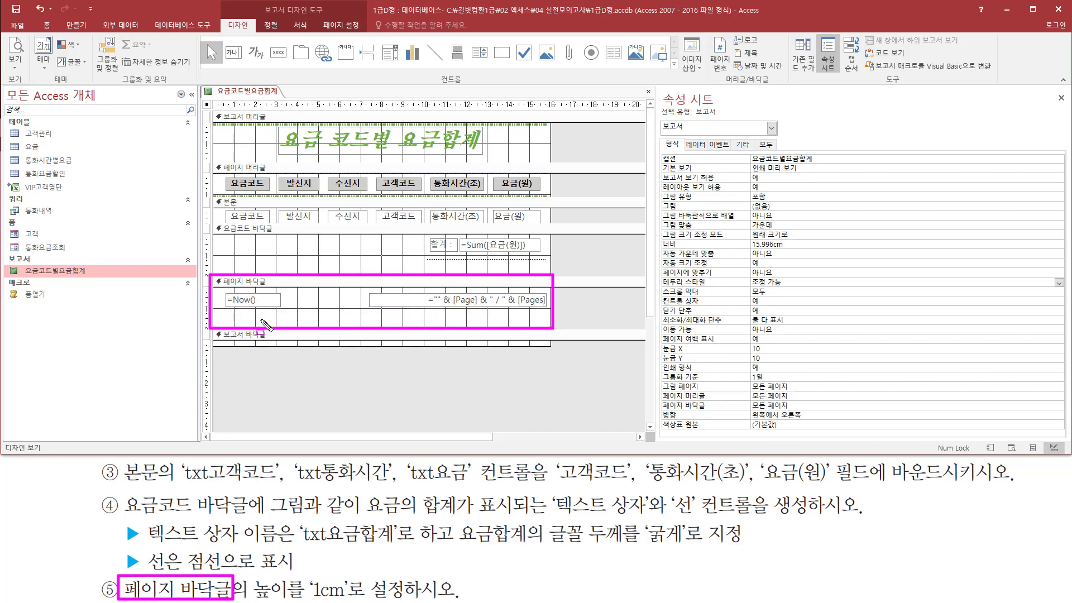
{"action": "key", "text": "Escape"}
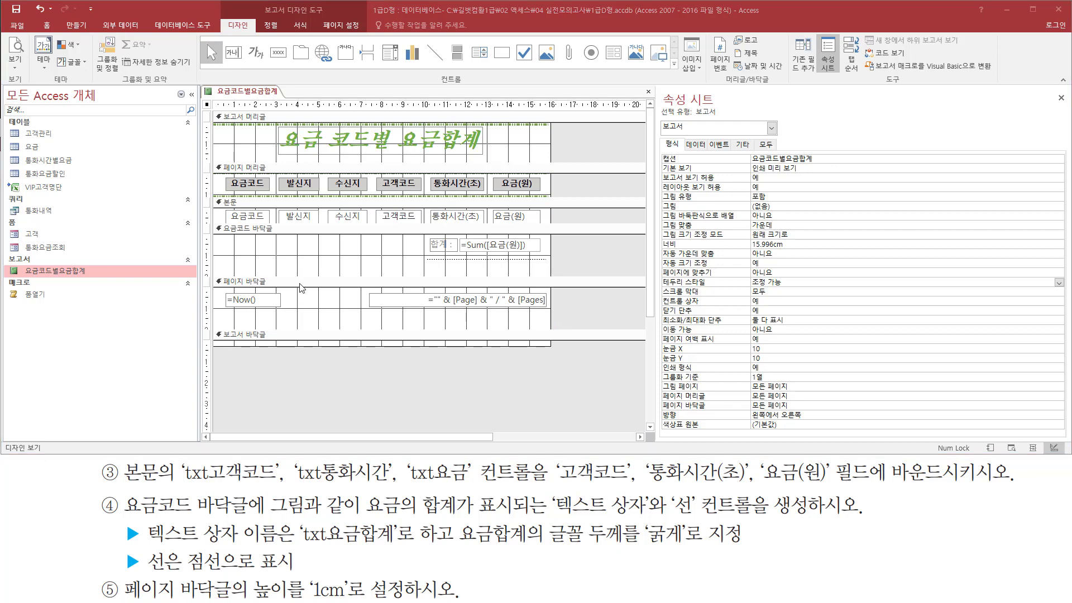
Step: Set the height (높이) of the 페이지 바닥글 section to 1 cm
{"action": "left_click", "coordinate": [260, 282]}
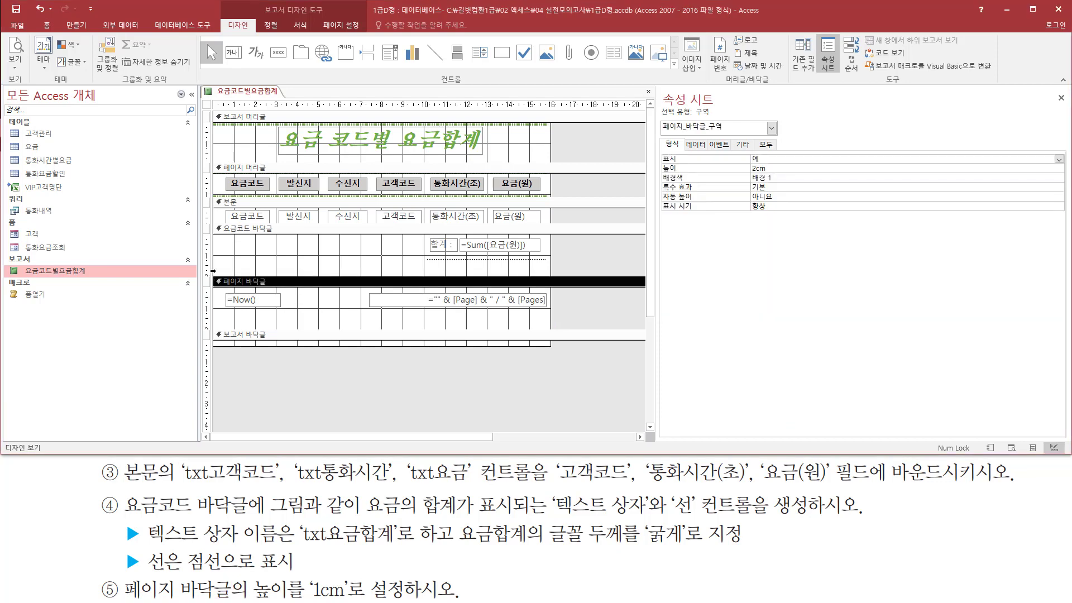
{"action": "mouse_move", "coordinate": [212, 272]}
{"action": "left_mouse_down"}
{"action": "mouse_move", "coordinate": [230, 285]}
{"action": "mouse_move", "coordinate": [290, 293]}
{"action": "left_mouse_up"}
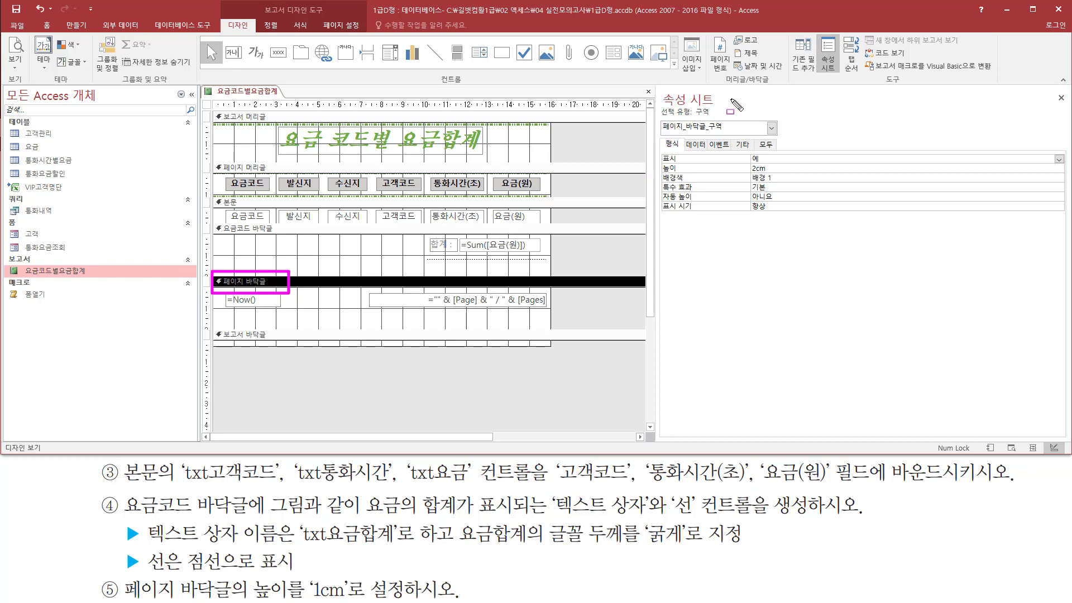
{"action": "mouse_move", "coordinate": [655, 146]}
{"action": "left_mouse_down"}
{"action": "mouse_move", "coordinate": [743, 134]}
{"action": "mouse_move", "coordinate": [731, 106]}
{"action": "left_mouse_up"}
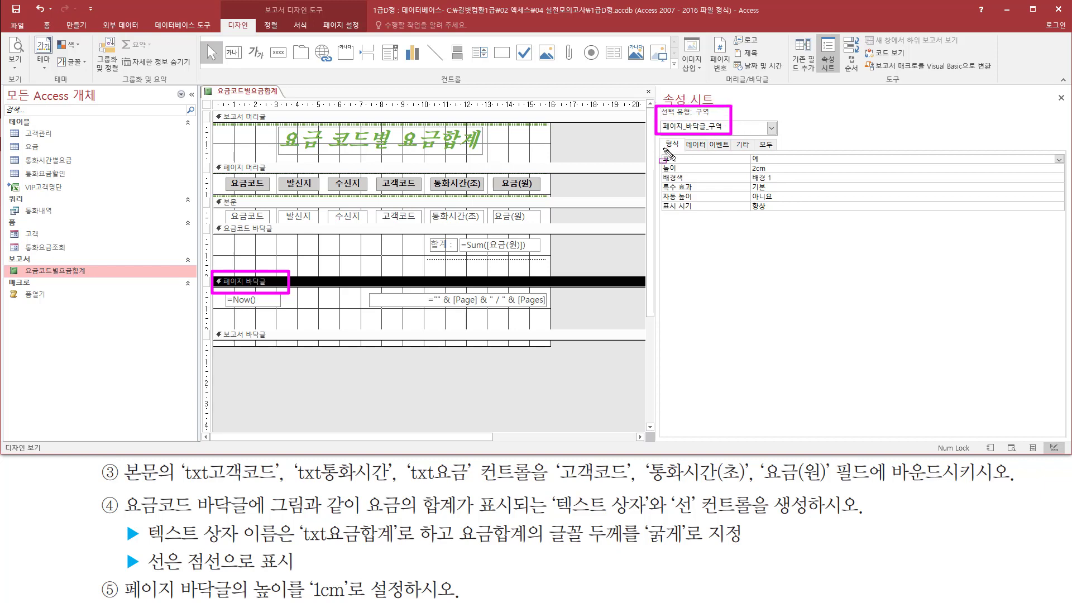
{"action": "left_click_drag", "start_coordinate": [663, 149], "coordinate": [779, 175]}
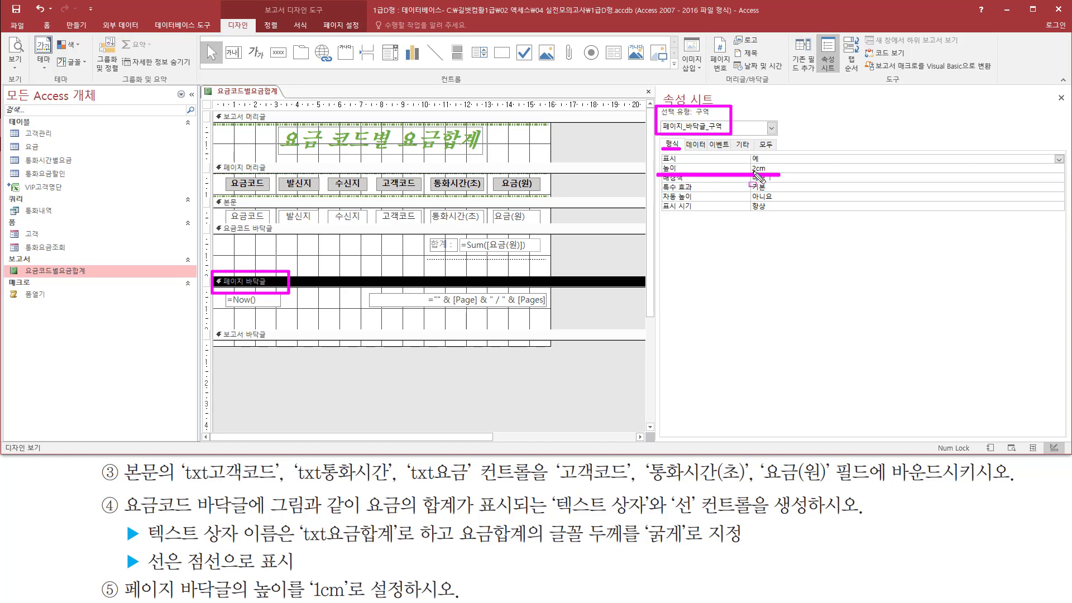
{"action": "key", "text": "Escape"}
{"action": "left_click", "coordinate": [754, 168]}
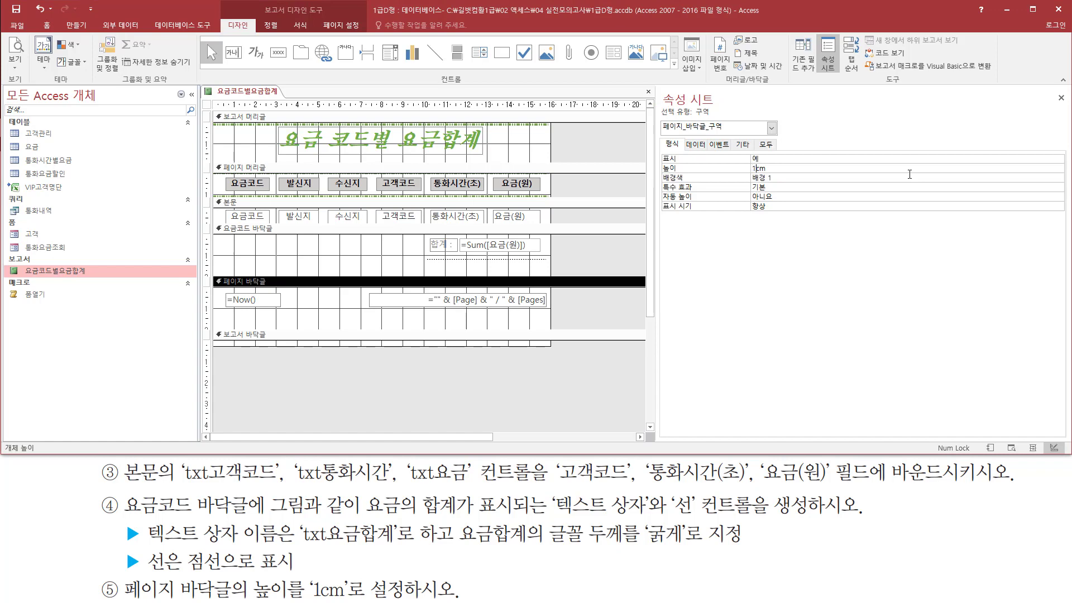
{"action": "key", "text": "Return"}
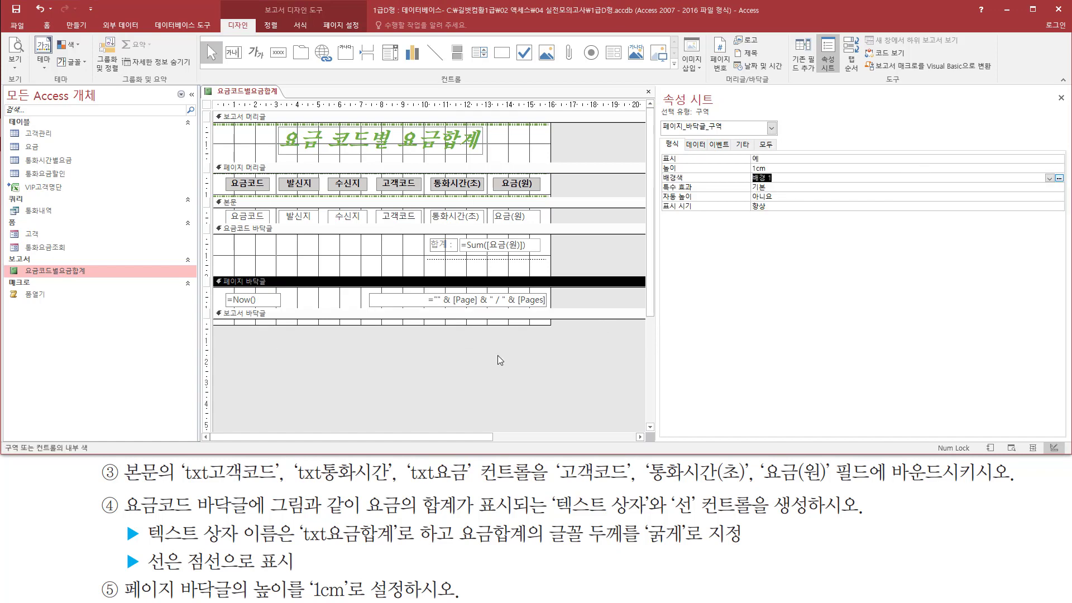
{"action": "mouse_move", "coordinate": [213, 271]}
{"action": "left_mouse_down"}
{"action": "mouse_move", "coordinate": [213, 305]}
{"action": "mouse_move", "coordinate": [554, 311]}
{"action": "left_mouse_up"}
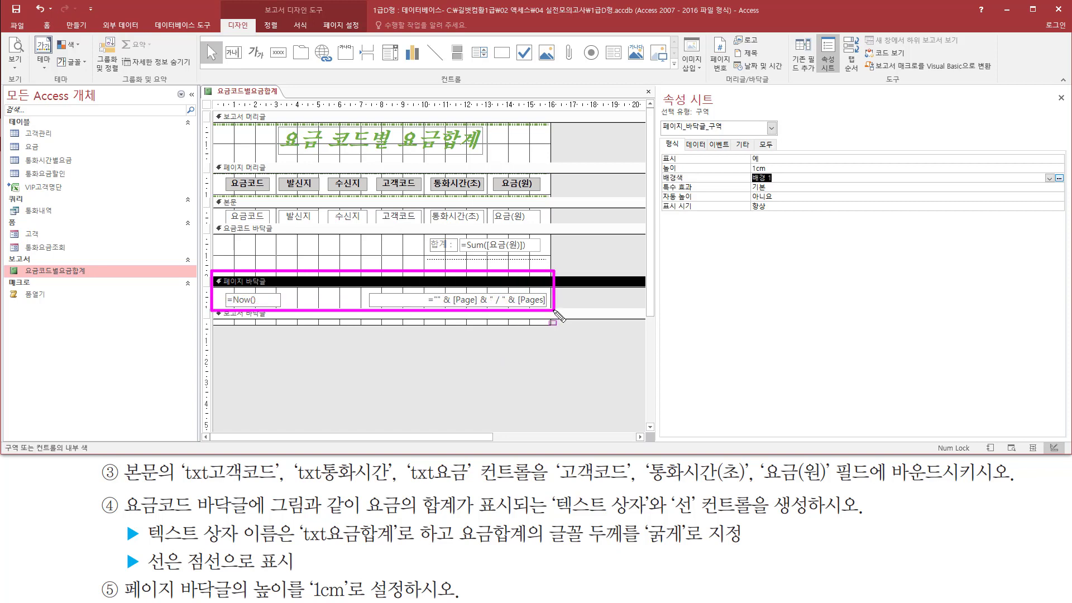
{"action": "left_click", "coordinate": [354, 370]}
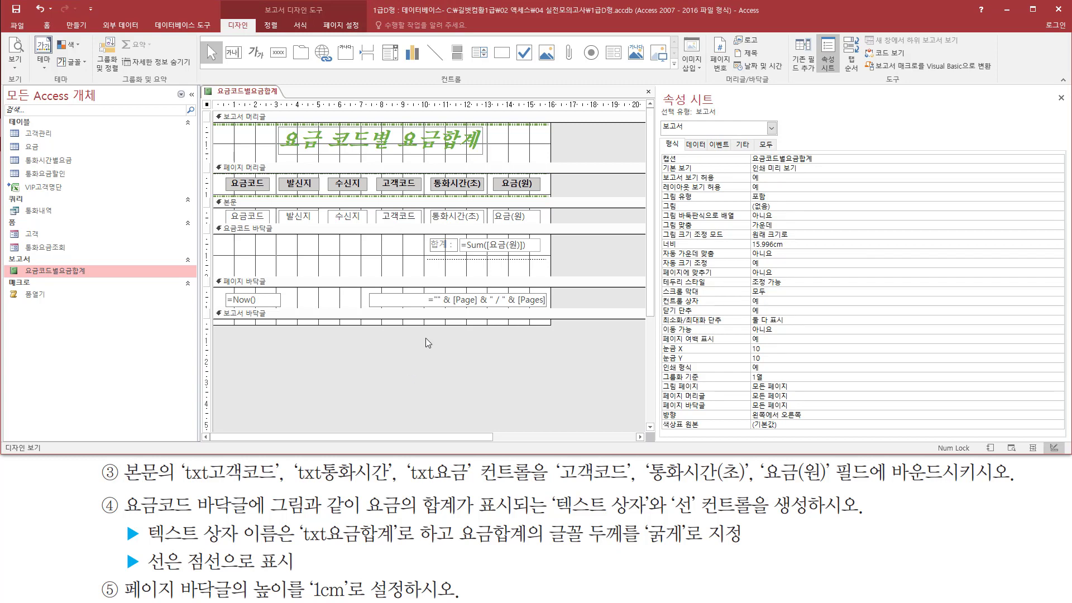
Step: Close the 요금코드별요금합계 report and save its design changes
{"action": "left_click_drag", "start_coordinate": [640, 81], "coordinate": [662, 100]}
{"action": "key", "text": "Escape"}
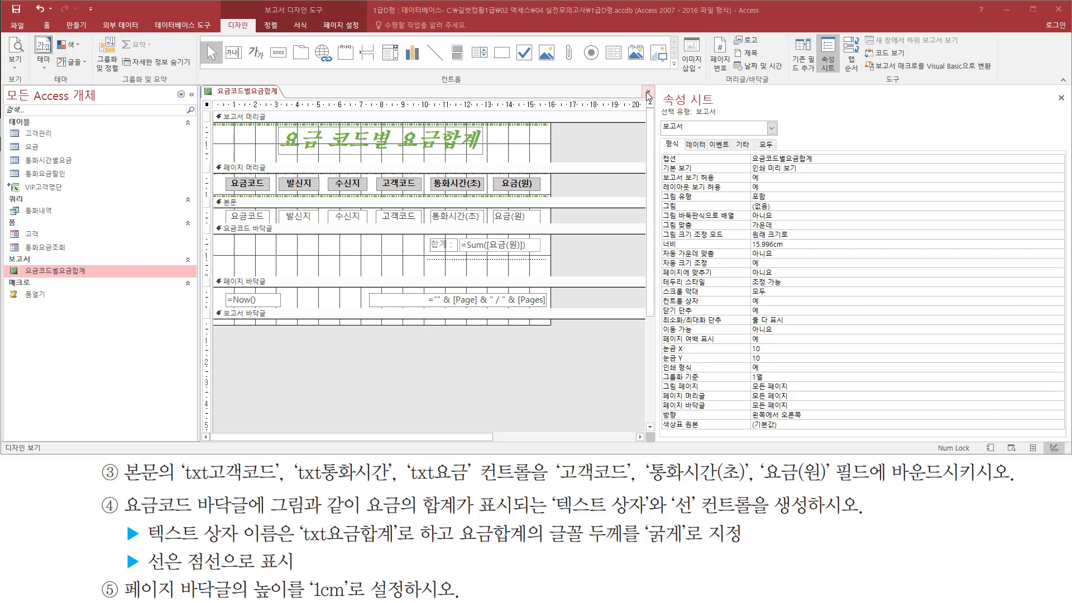
{"action": "left_click", "coordinate": [649, 92]}
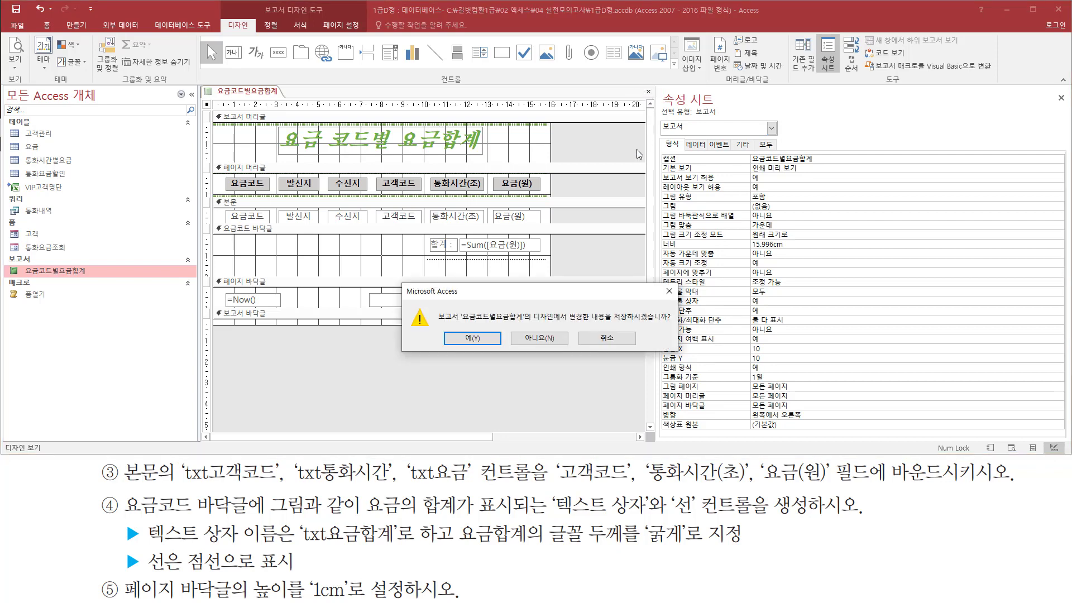
{"action": "left_click_drag", "start_coordinate": [609, 325], "coordinate": [671, 327]}
{"action": "left_click_drag", "start_coordinate": [440, 331], "coordinate": [502, 347]}
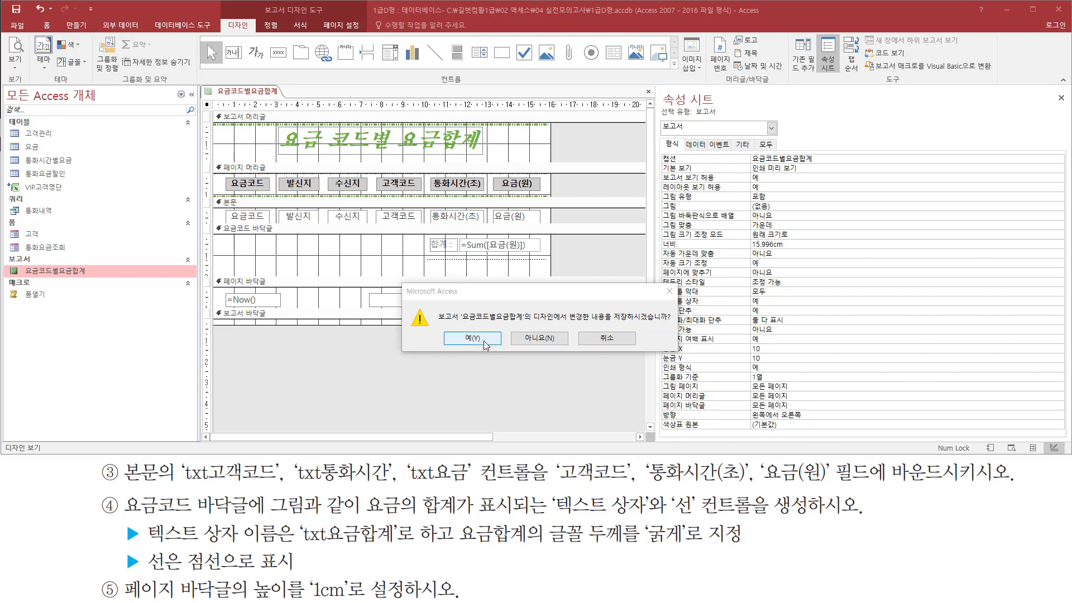
{"action": "left_click", "coordinate": [485, 342]}
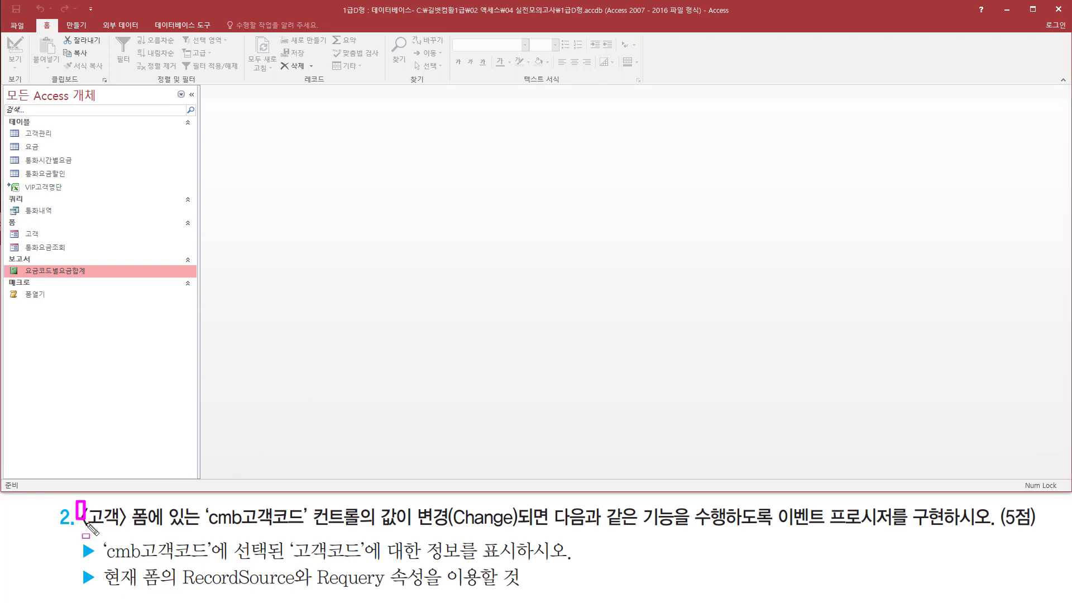
Step: Open the 고객 form in form view
{"action": "left_click_drag", "start_coordinate": [76, 501], "coordinate": [150, 533]}
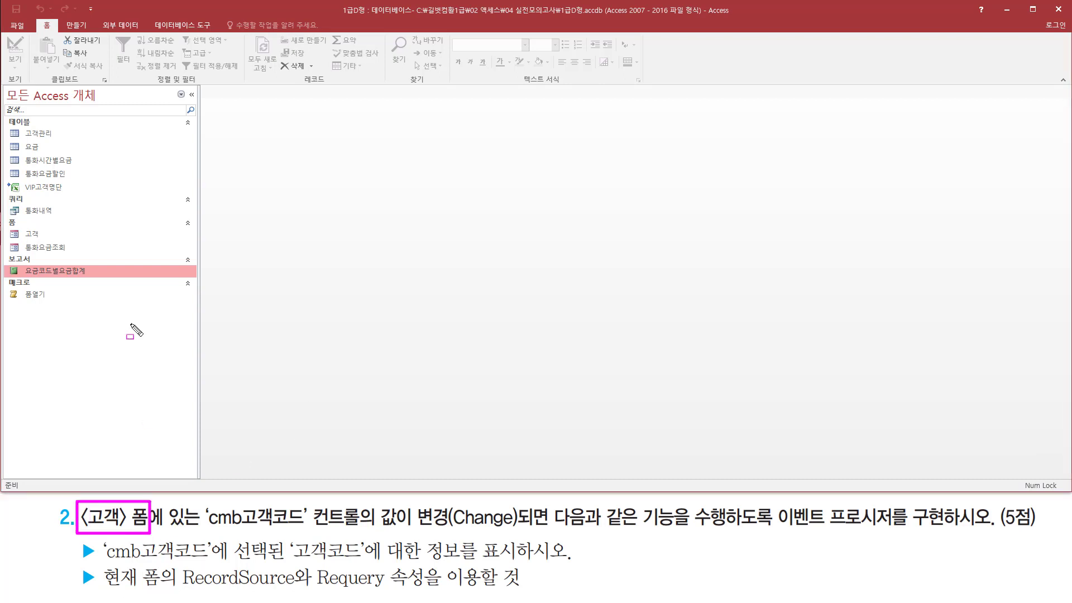
{"action": "left_click_drag", "start_coordinate": [8, 221], "coordinate": [46, 243]}
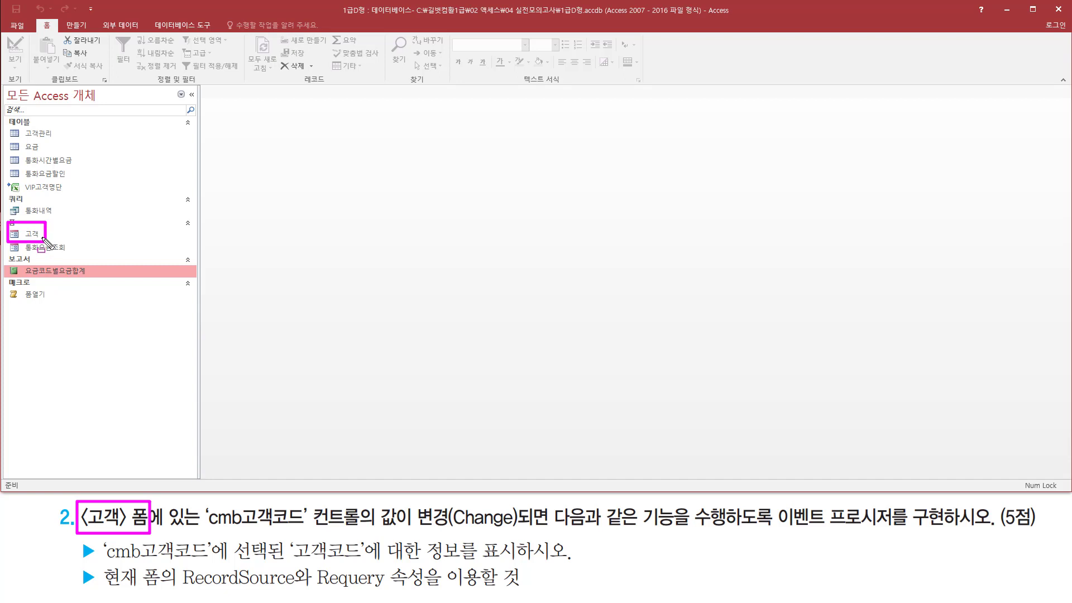
{"action": "left_click", "coordinate": [38, 235]}
{"action": "double_click", "coordinate": [38, 236]}
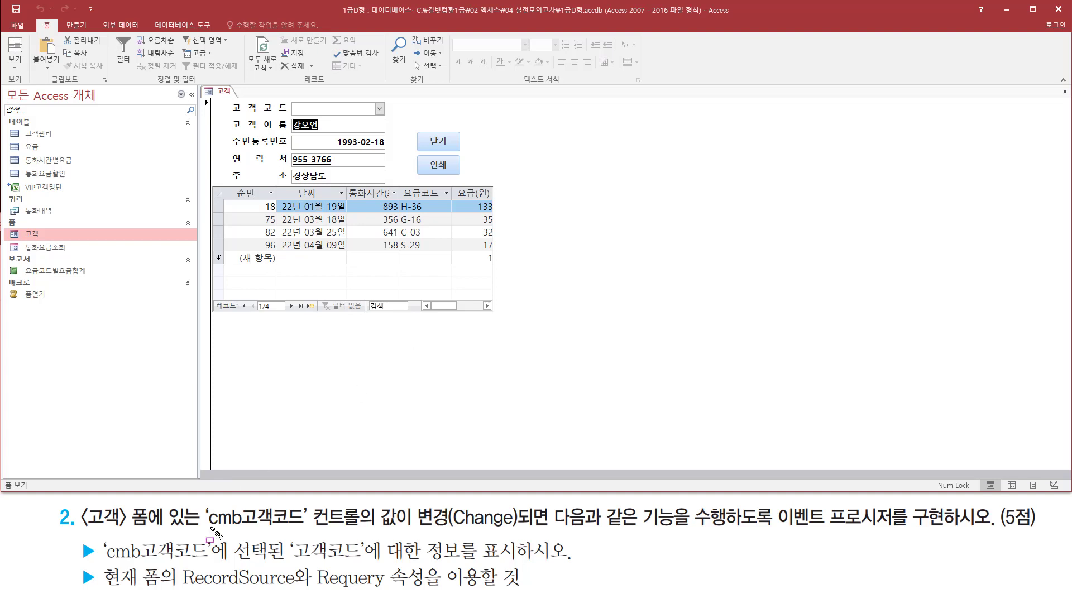
{"action": "left_click_drag", "start_coordinate": [200, 525], "coordinate": [362, 526]}
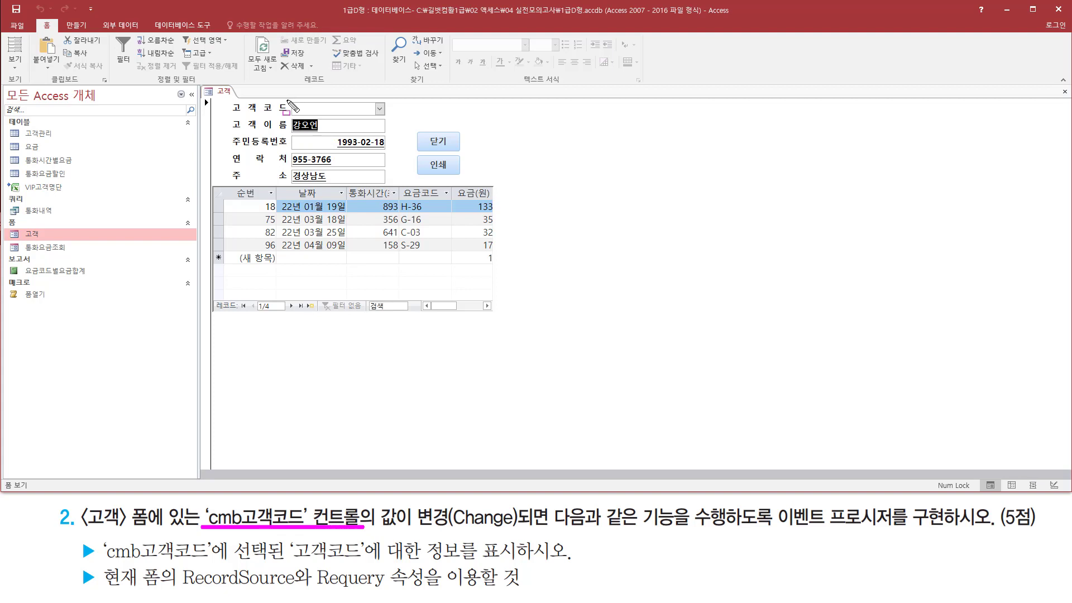
{"action": "left_click_drag", "start_coordinate": [287, 99], "coordinate": [390, 118]}
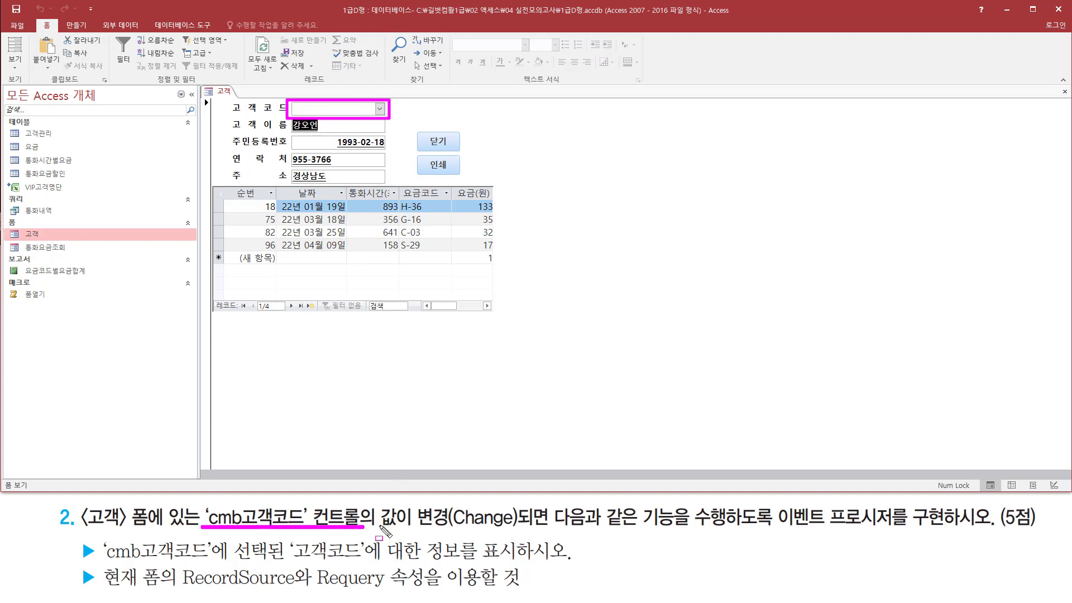
{"action": "left_click_drag", "start_coordinate": [378, 526], "coordinate": [540, 527]}
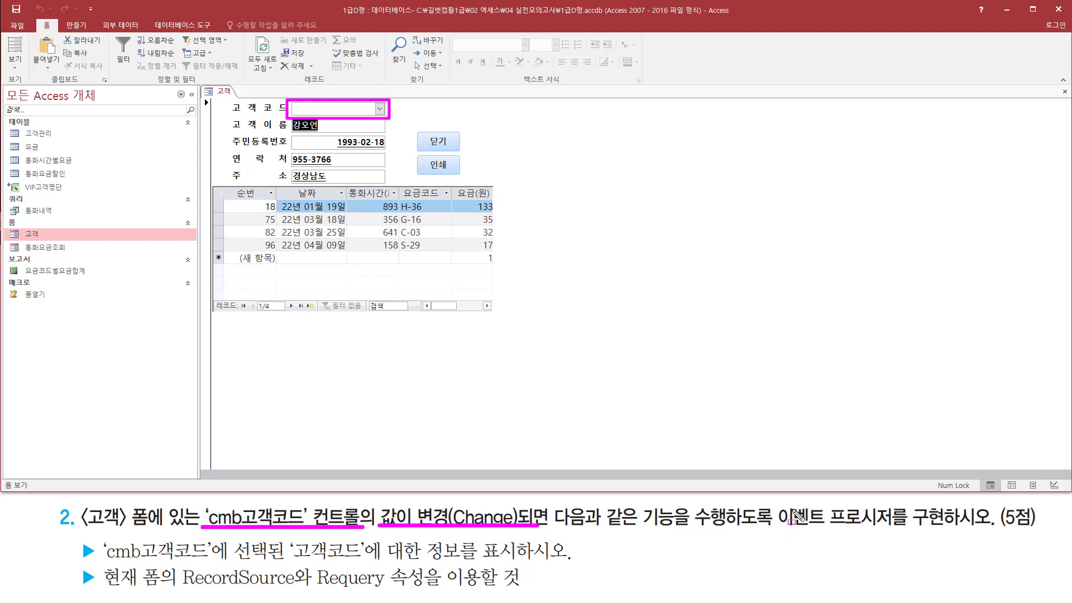
{"action": "mouse_move", "coordinate": [773, 500]}
{"action": "left_mouse_down"}
{"action": "mouse_move", "coordinate": [911, 552]}
{"action": "mouse_move", "coordinate": [902, 539]}
{"action": "left_mouse_up"}
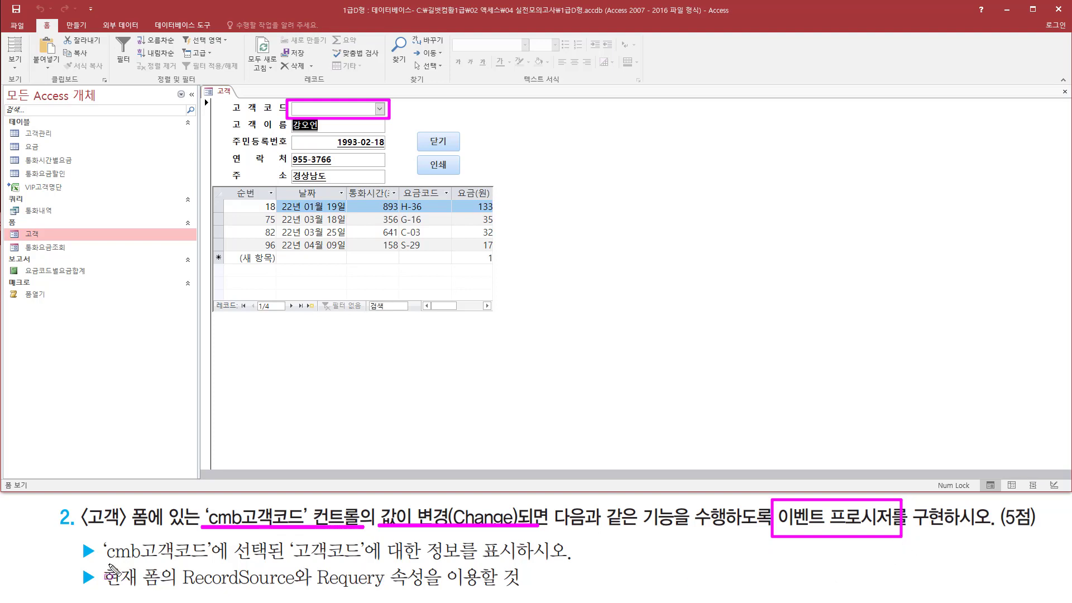
{"action": "left_click_drag", "start_coordinate": [103, 559], "coordinate": [574, 563]}
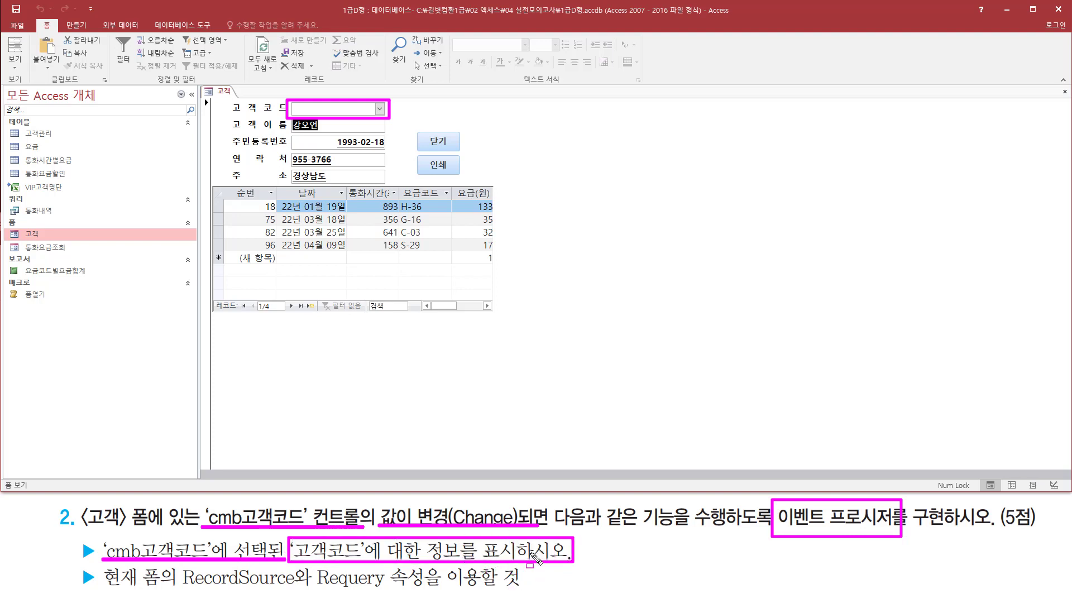
{"action": "key", "text": "Escape"}
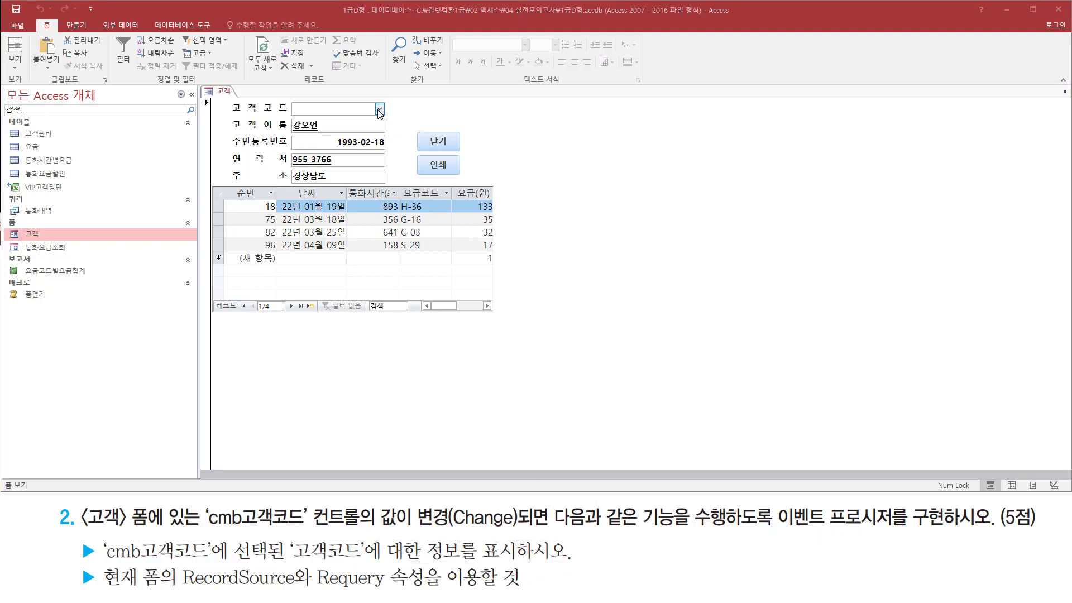
Step: Choose several different codes in the 고객코드 combo box to check whether the displayed customer information responds
{"action": "left_click", "coordinate": [380, 109]}
{"action": "left_click", "coordinate": [363, 135]}
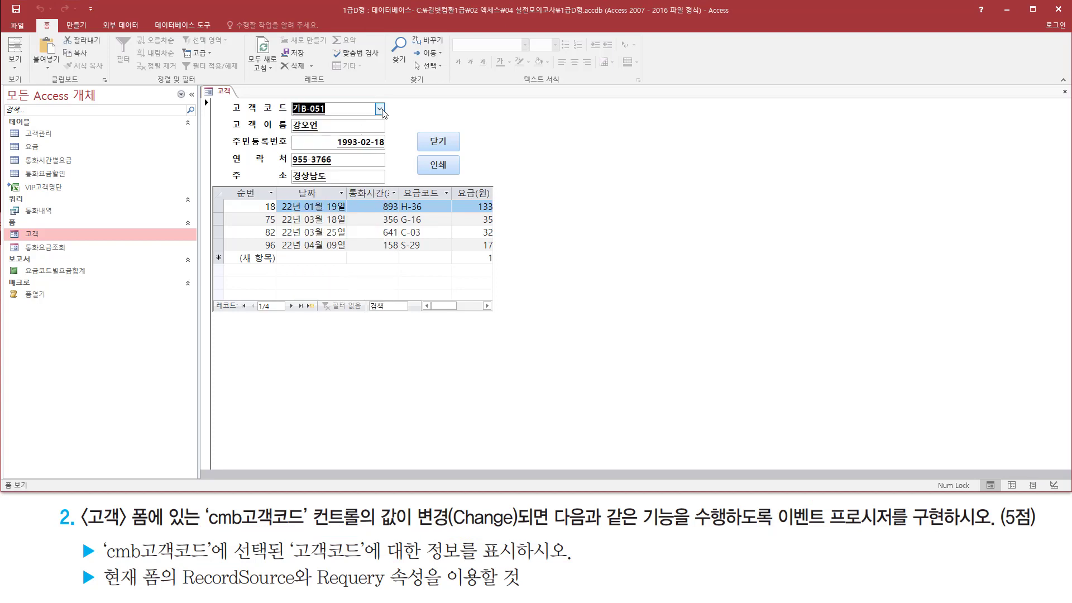
{"action": "left_click", "coordinate": [379, 109]}
{"action": "left_click", "coordinate": [307, 193]}
{"action": "left_click", "coordinate": [380, 109]}
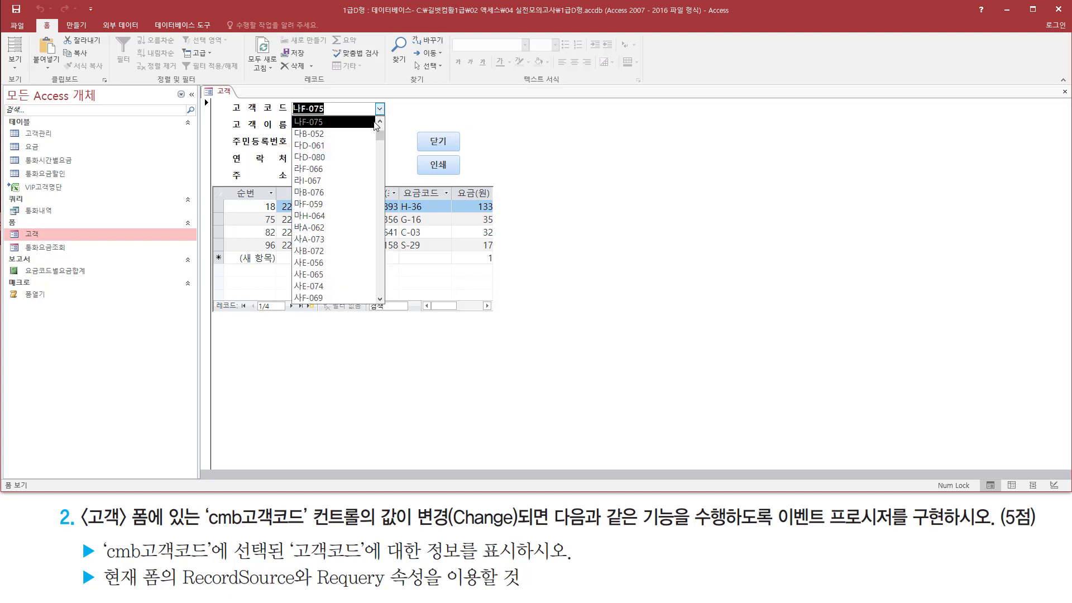
{"action": "left_click", "coordinate": [335, 192]}
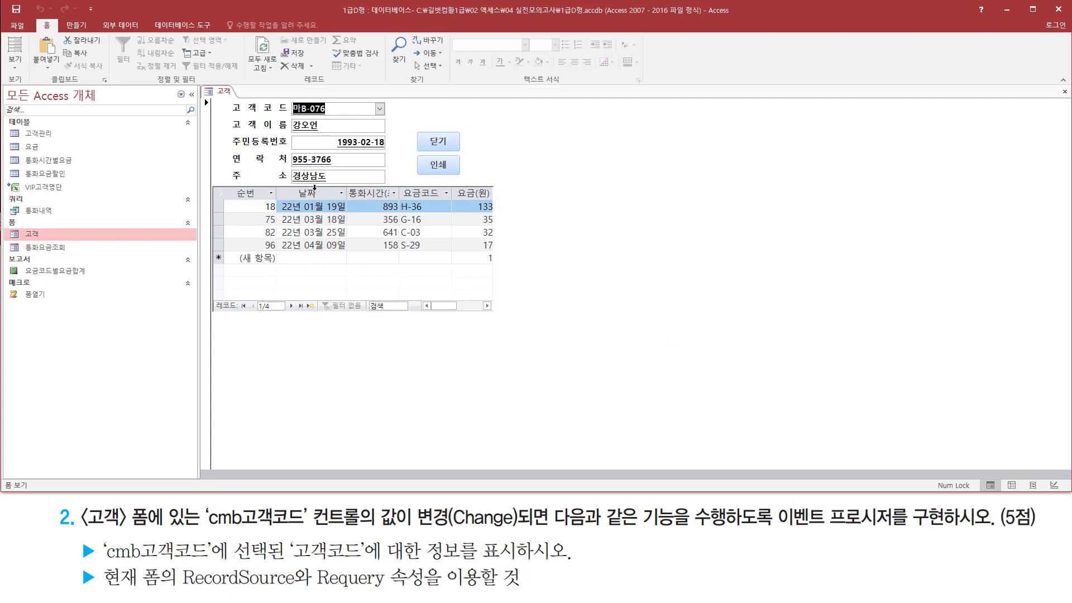
Step: Switch the 고객 form from form view to design view
{"action": "left_click_drag", "start_coordinate": [173, 590], "coordinate": [540, 595]}
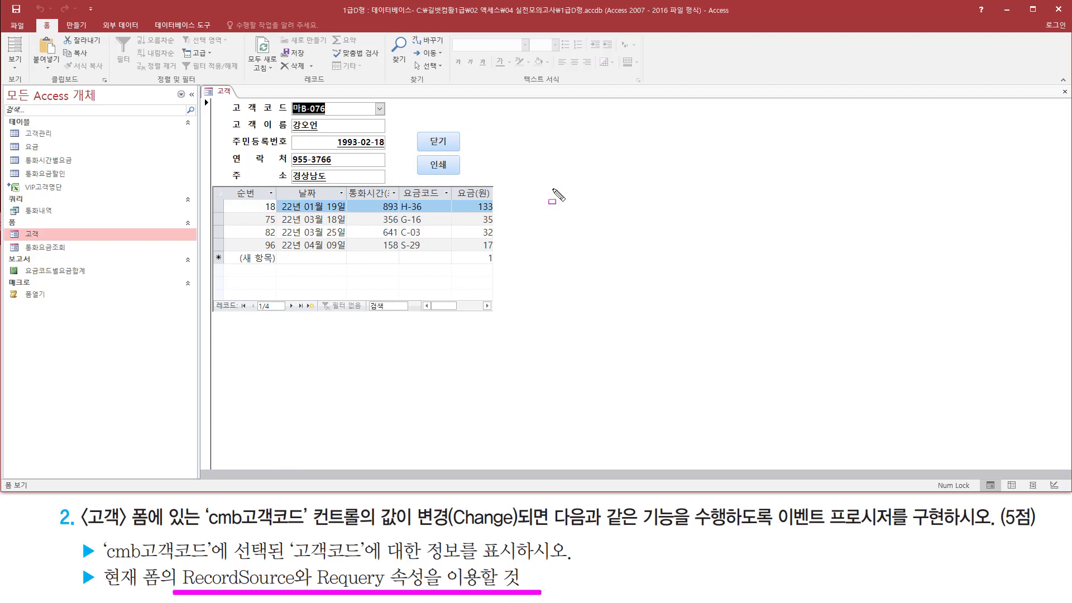
{"action": "key", "text": "Escape"}
{"action": "right_click", "coordinate": [534, 132]}
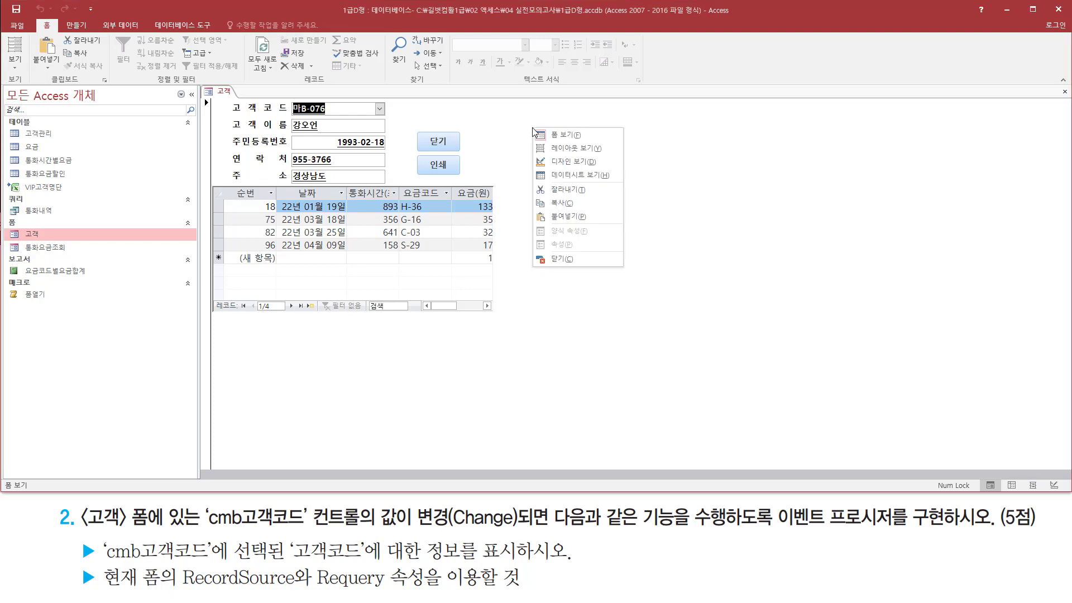
{"action": "left_click", "coordinate": [566, 161]}
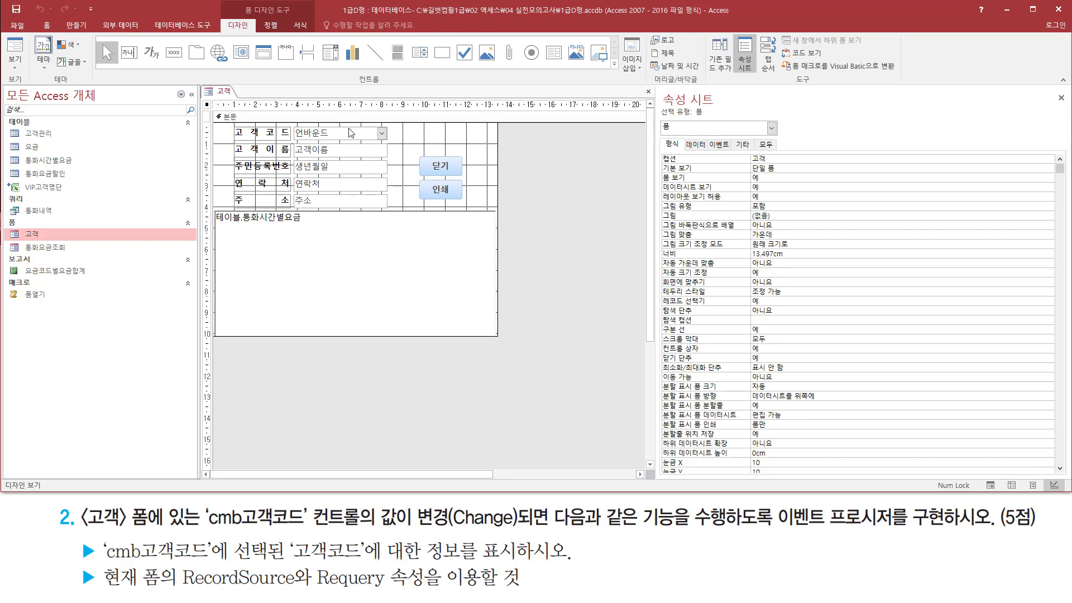
Step: Examine the data properties of the cmb고객코드 combo box, especially its row source (행 원본) and bound column (바운드 열)
{"action": "left_click", "coordinate": [351, 134]}
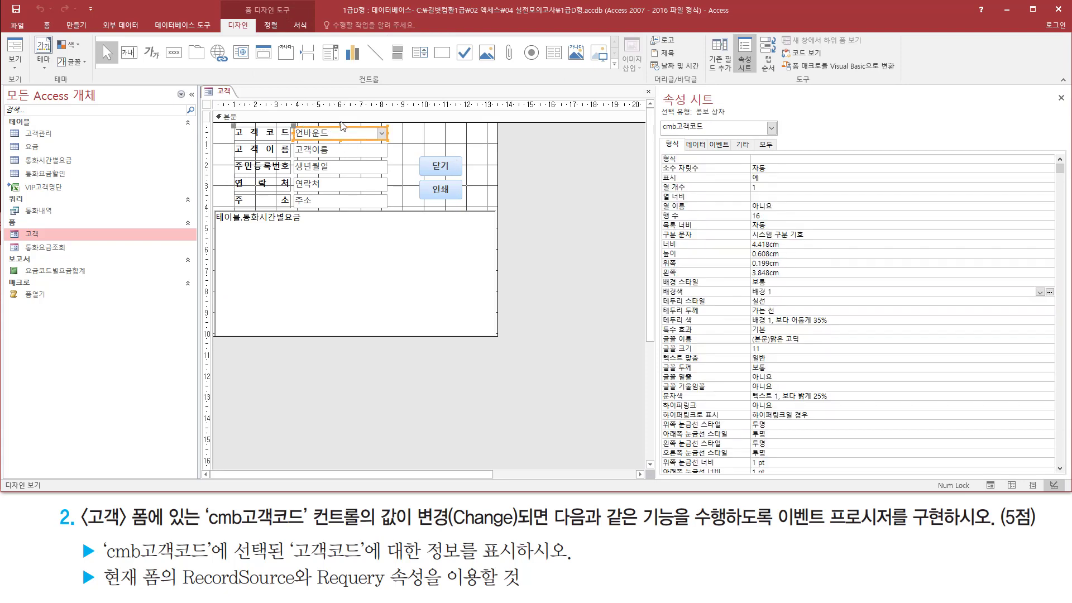
{"action": "left_click_drag", "start_coordinate": [411, 532], "coordinate": [541, 532]}
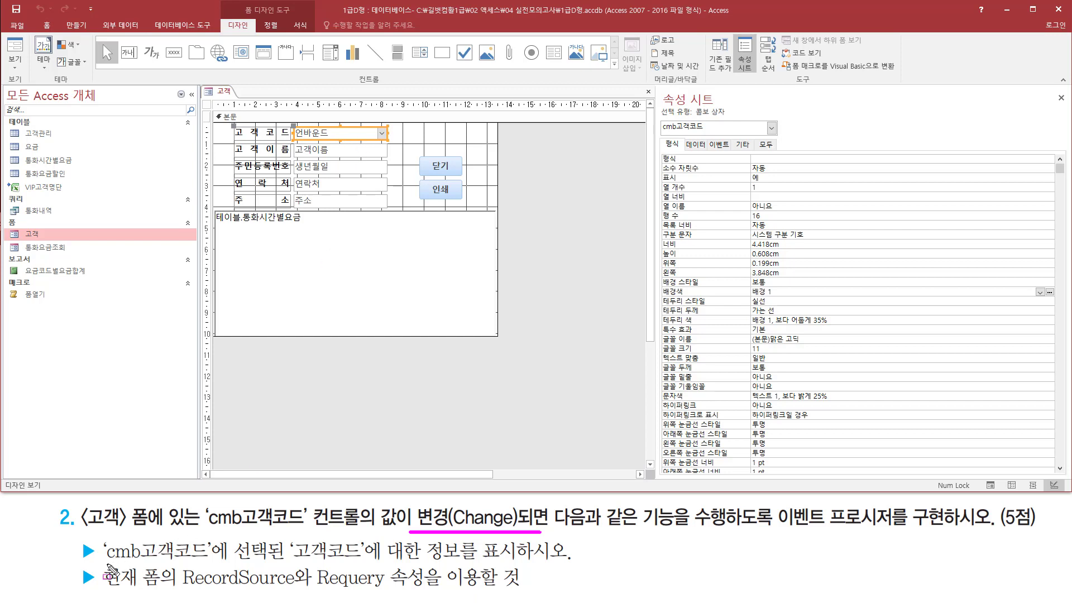
{"action": "mouse_move", "coordinate": [105, 564]}
{"action": "left_mouse_down"}
{"action": "mouse_move", "coordinate": [221, 565]}
{"action": "mouse_move", "coordinate": [207, 564]}
{"action": "left_mouse_up"}
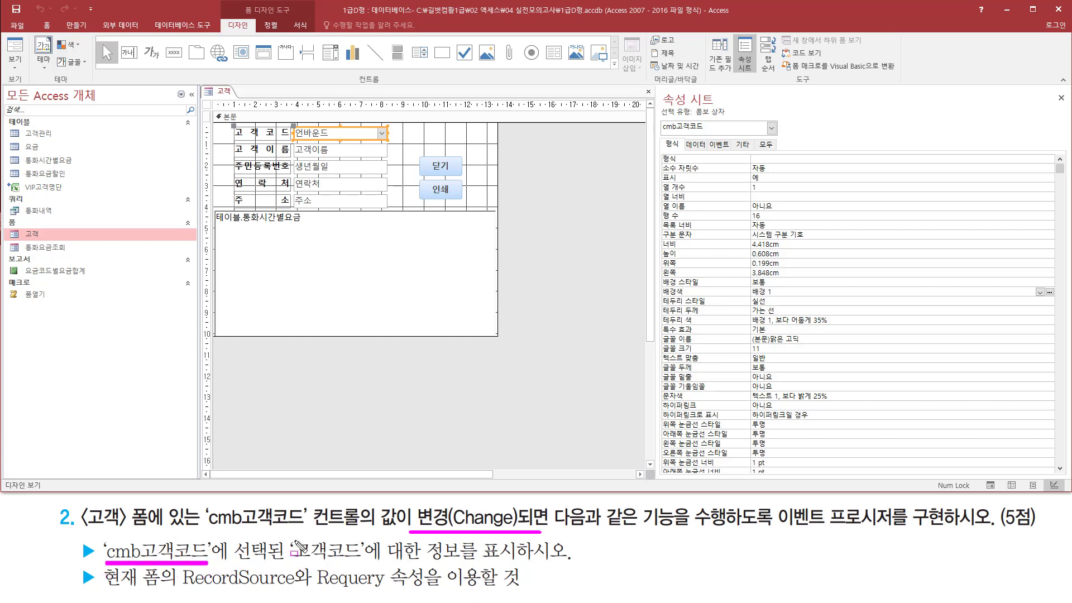
{"action": "mouse_move", "coordinate": [290, 535]}
{"action": "left_mouse_down"}
{"action": "mouse_move", "coordinate": [299, 557]}
{"action": "mouse_move", "coordinate": [368, 565]}
{"action": "mouse_move", "coordinate": [558, 563]}
{"action": "left_mouse_up"}
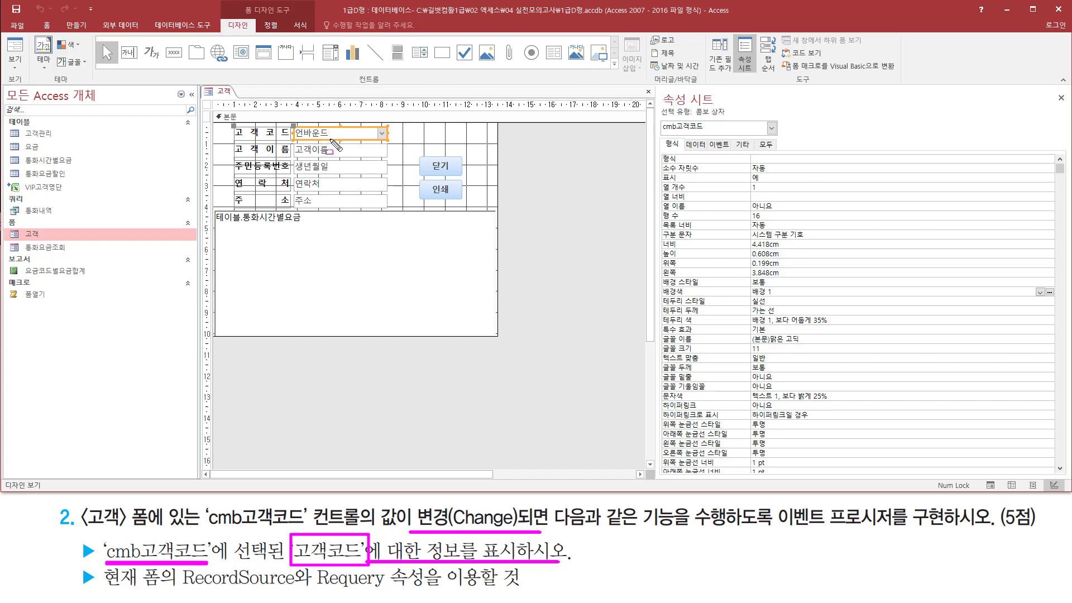
{"action": "left_click_drag", "start_coordinate": [684, 137], "coordinate": [710, 154]}
{"action": "left_click", "coordinate": [696, 144]}
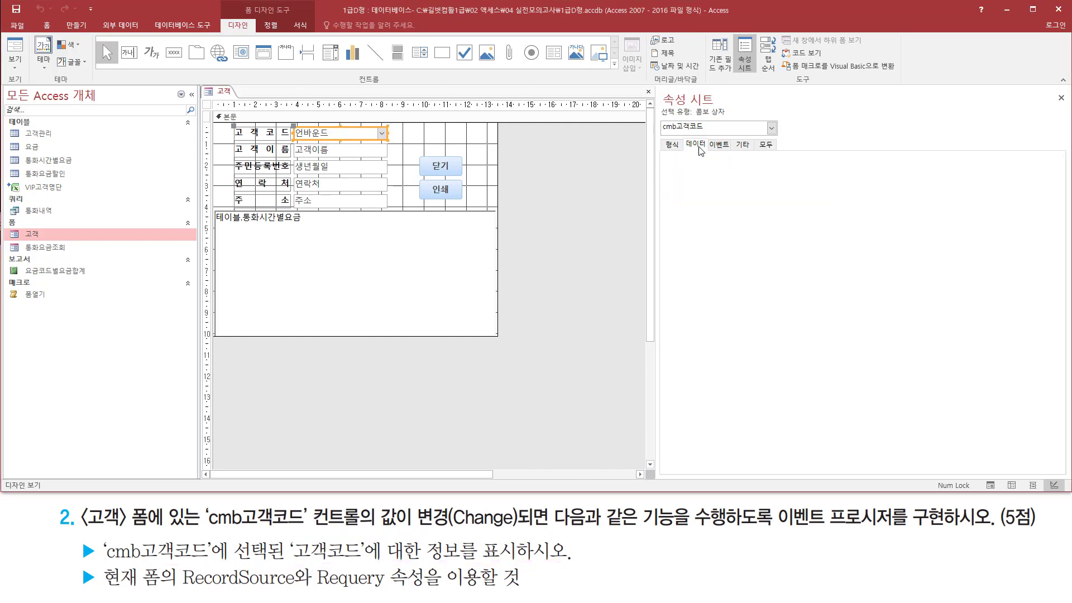
{"action": "left_click_drag", "start_coordinate": [659, 183], "coordinate": [798, 184]}
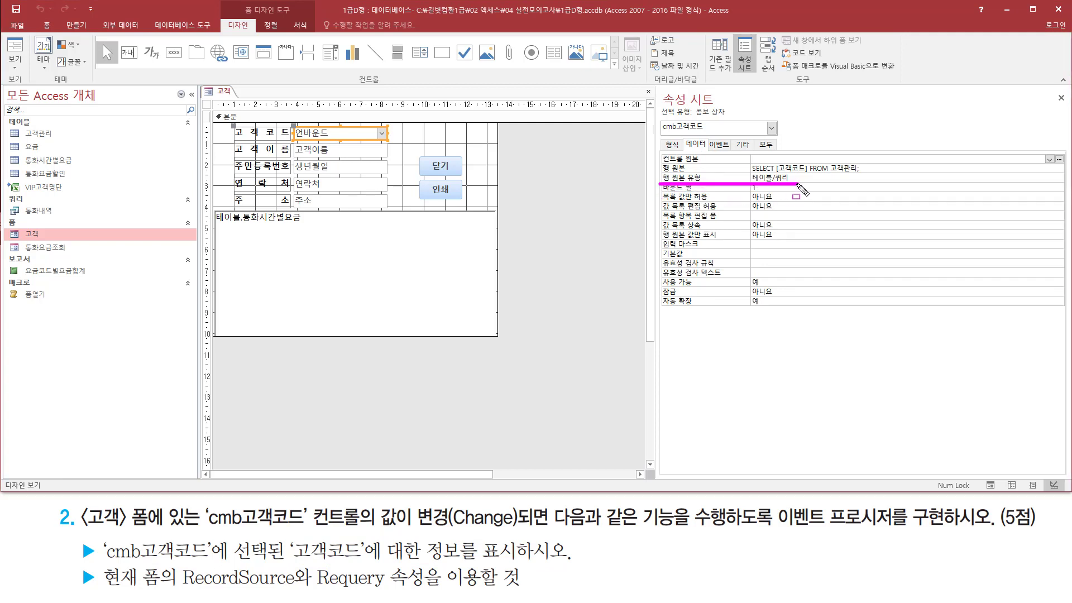
{"action": "mouse_move", "coordinate": [657, 158]}
{"action": "left_mouse_down"}
{"action": "mouse_move", "coordinate": [714, 175]}
{"action": "mouse_move", "coordinate": [863, 174]}
{"action": "left_mouse_up"}
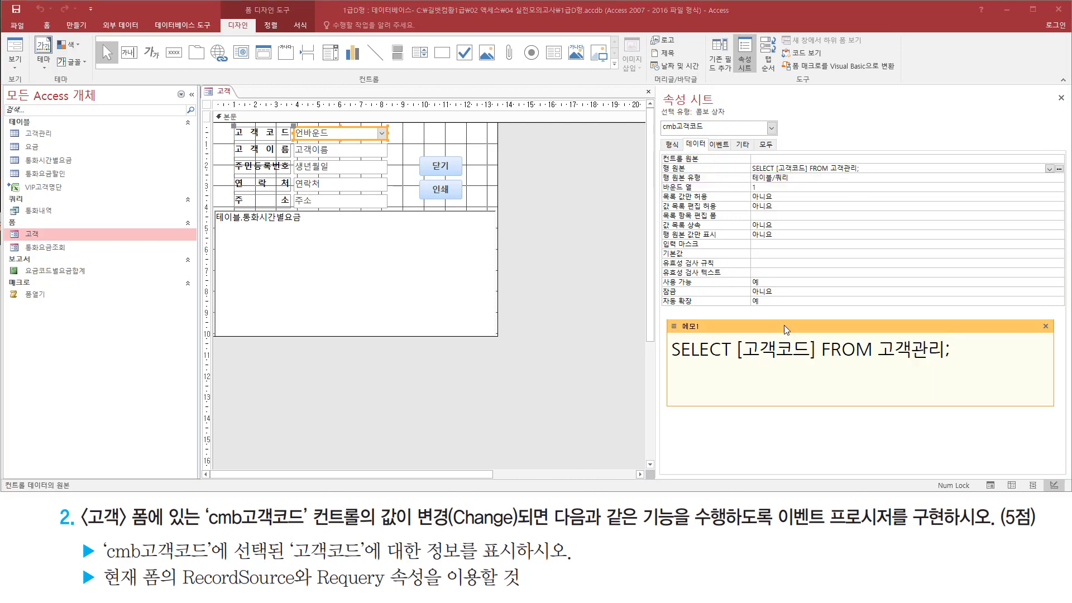
{"action": "key", "text": "ctrl+alt+d"}
{"action": "mouse_move", "coordinate": [660, 162]}
{"action": "left_mouse_down"}
{"action": "mouse_move", "coordinate": [690, 177]}
{"action": "mouse_move", "coordinate": [883, 177]}
{"action": "left_mouse_up"}
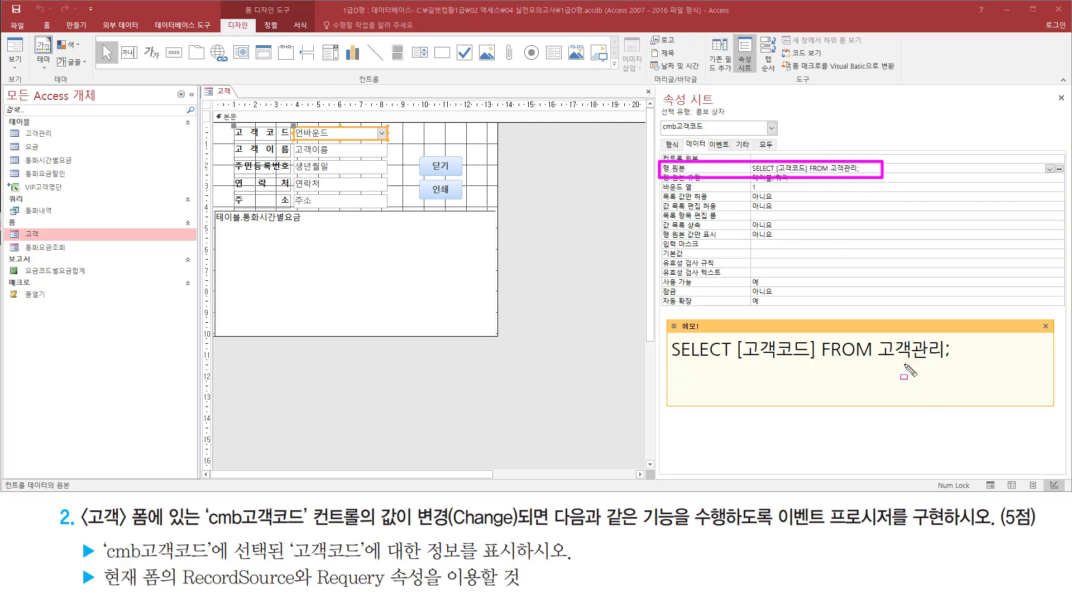
{"action": "left_click_drag", "start_coordinate": [877, 366], "coordinate": [950, 365]}
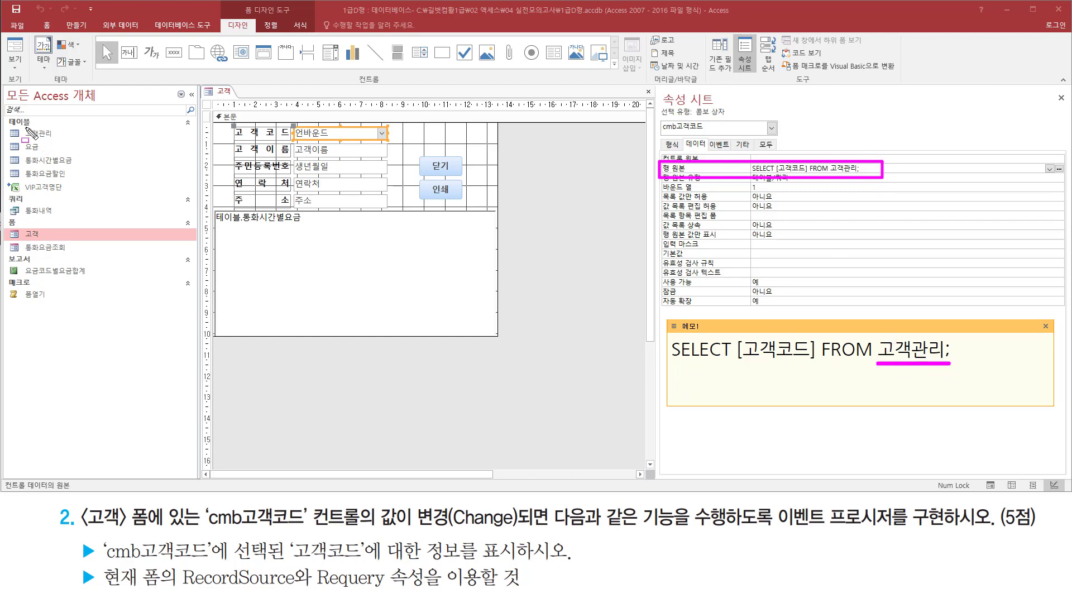
{"action": "left_click_drag", "start_coordinate": [16, 123], "coordinate": [75, 142]}
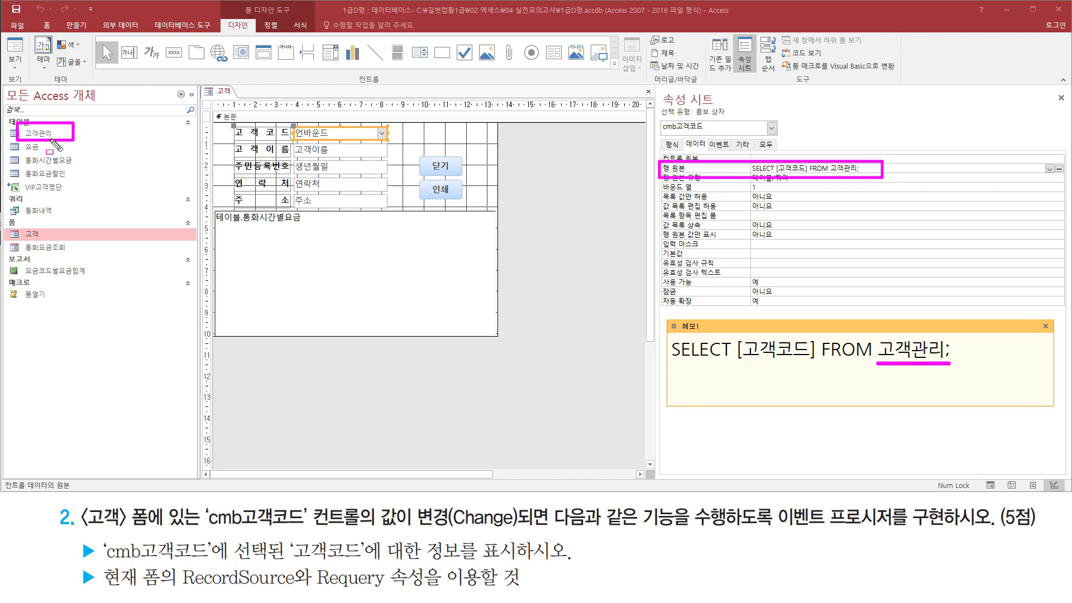
{"action": "left_click_drag", "start_coordinate": [740, 364], "coordinate": [816, 363]}
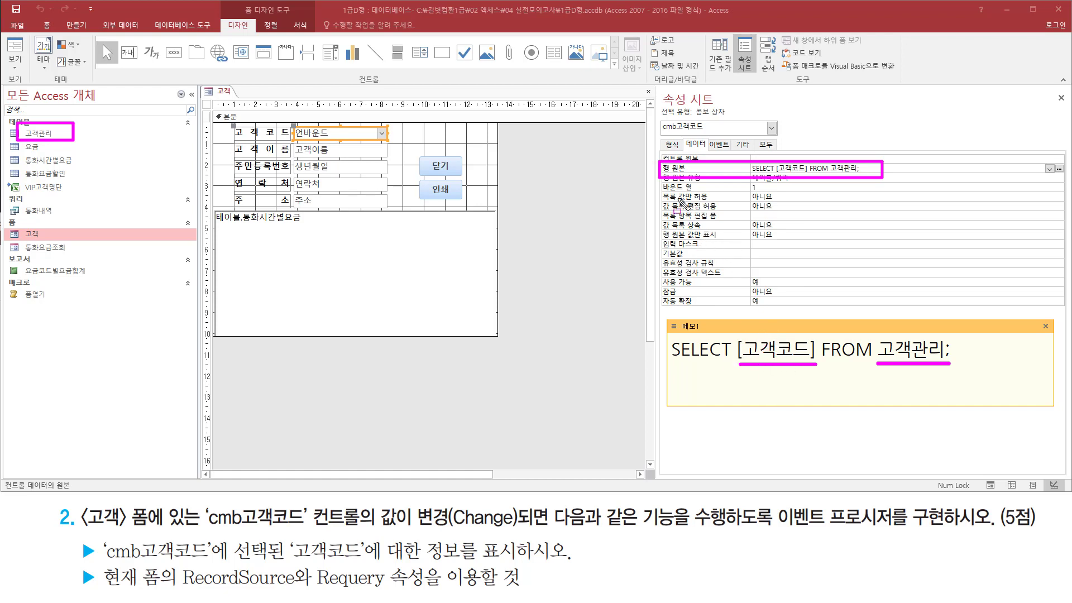
{"action": "left_click_drag", "start_coordinate": [663, 192], "coordinate": [771, 192]}
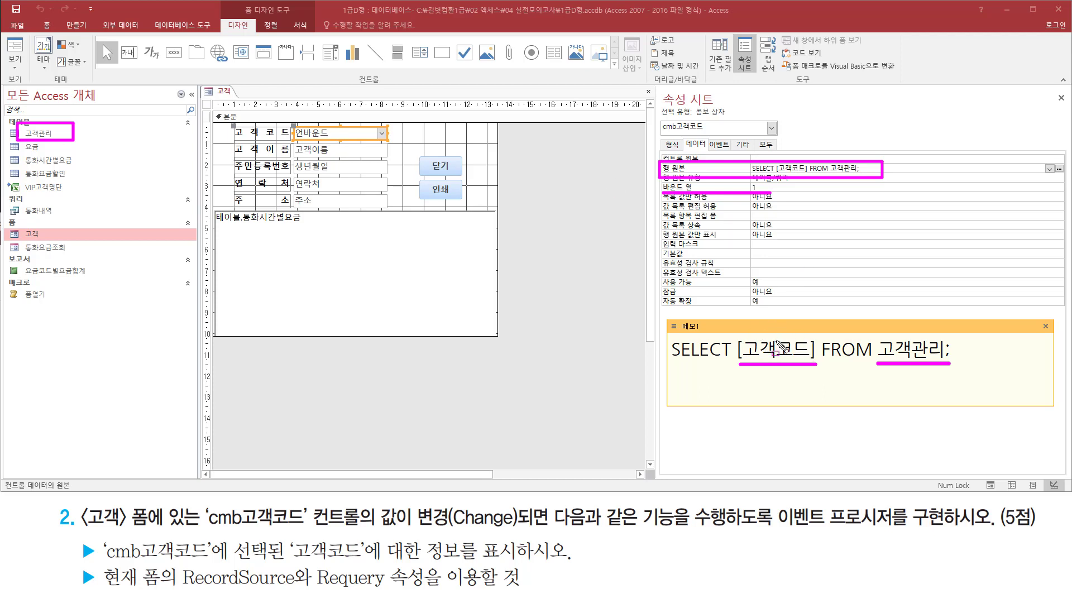
{"action": "key", "text": "Escape"}
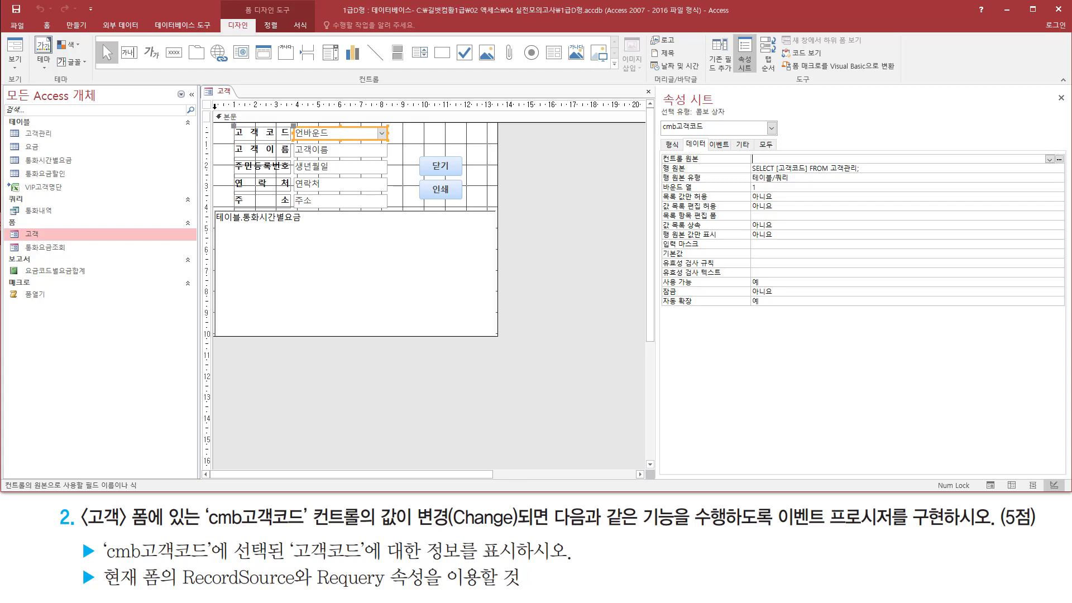
Step: Check the record source (레코드 원본) in the 고객 form's own data properties
{"action": "left_click", "coordinate": [207, 106]}
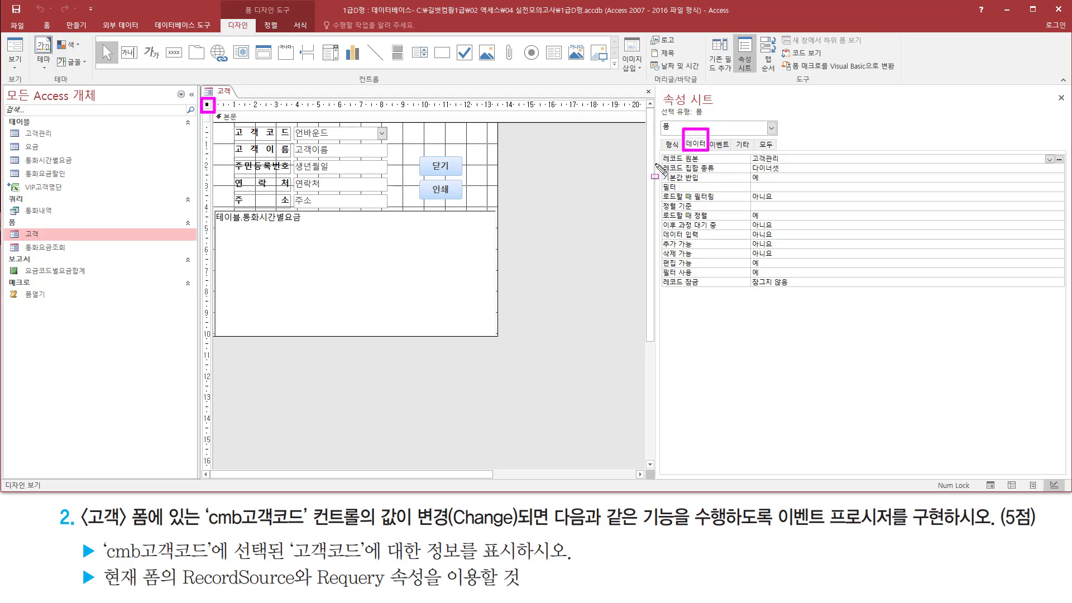
{"action": "left_click_drag", "start_coordinate": [655, 164], "coordinate": [802, 164]}
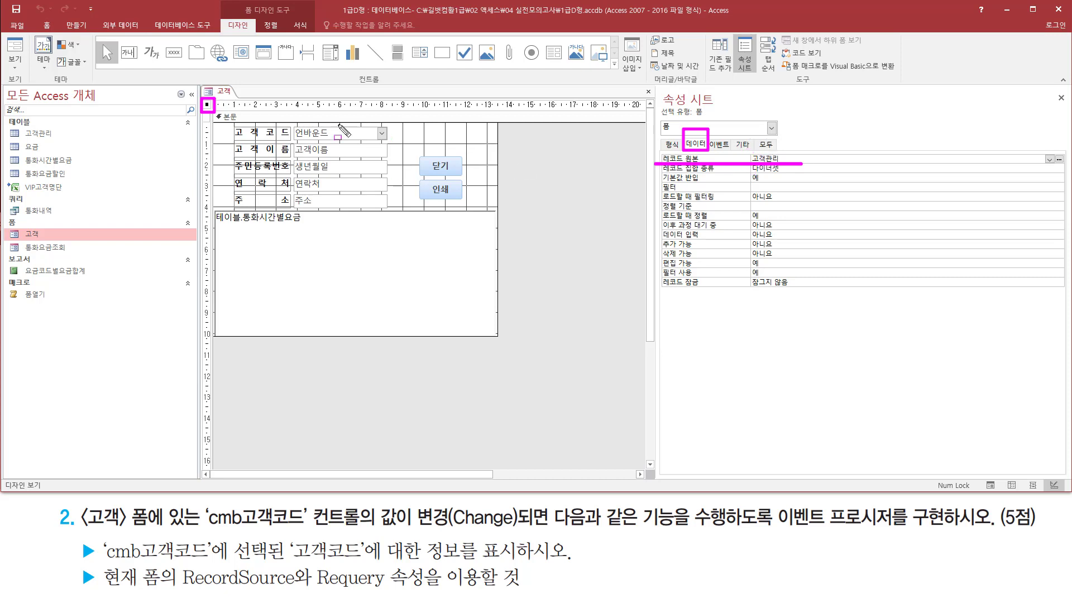
{"action": "left_click_drag", "start_coordinate": [6, 125], "coordinate": [67, 143]}
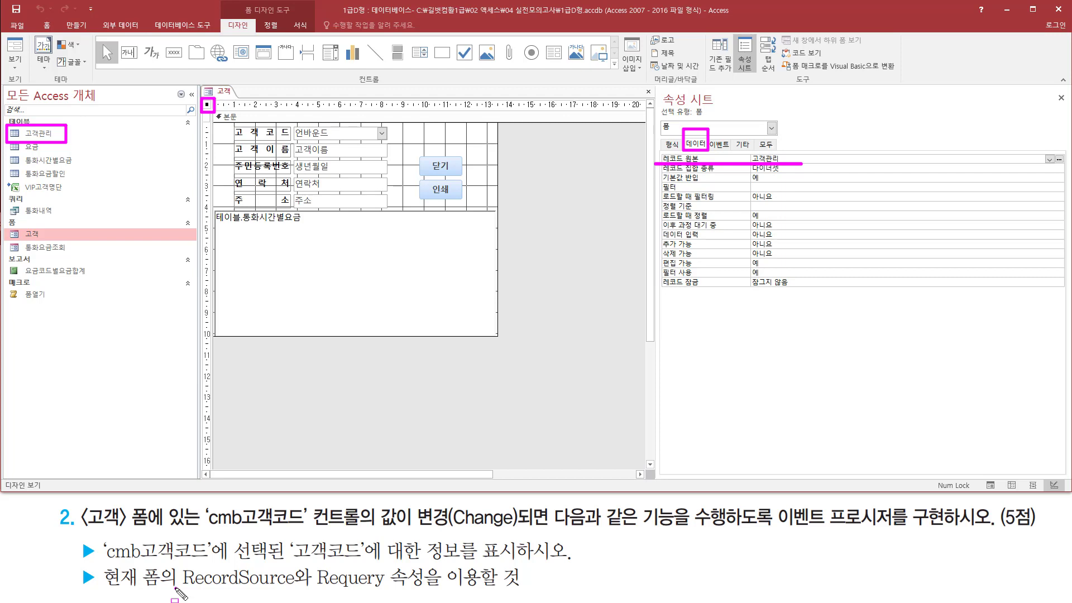
{"action": "key", "text": "Escape"}
Step: Select the cmb고객코드 combo box and open the builder chooser for its On Change event
{"action": "left_click", "coordinate": [335, 133]}
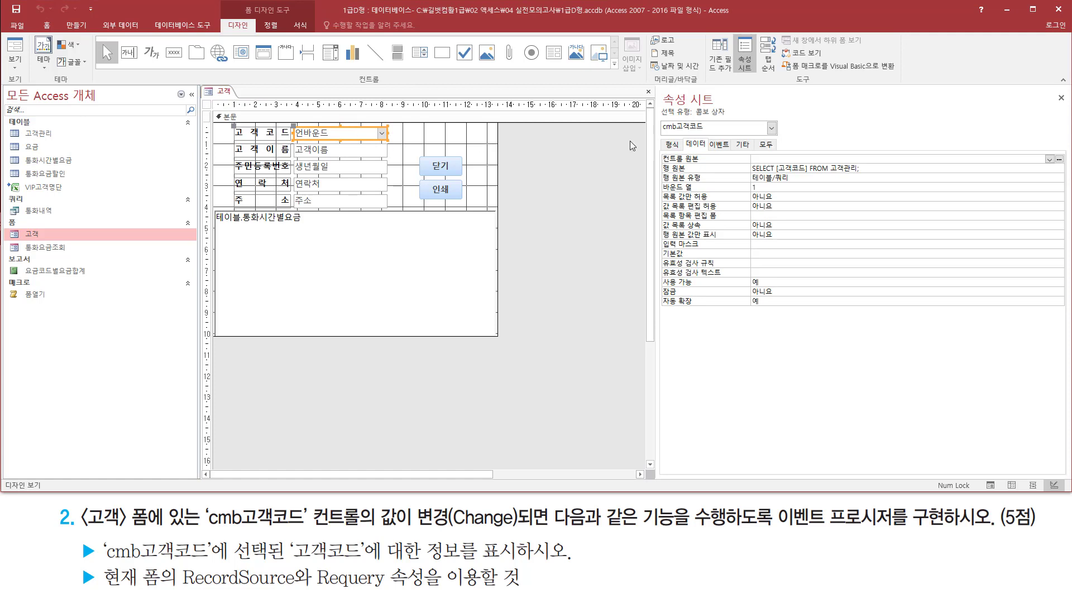
{"action": "left_click", "coordinate": [719, 146]}
{"action": "key", "text": "ctrl+shift+d"}
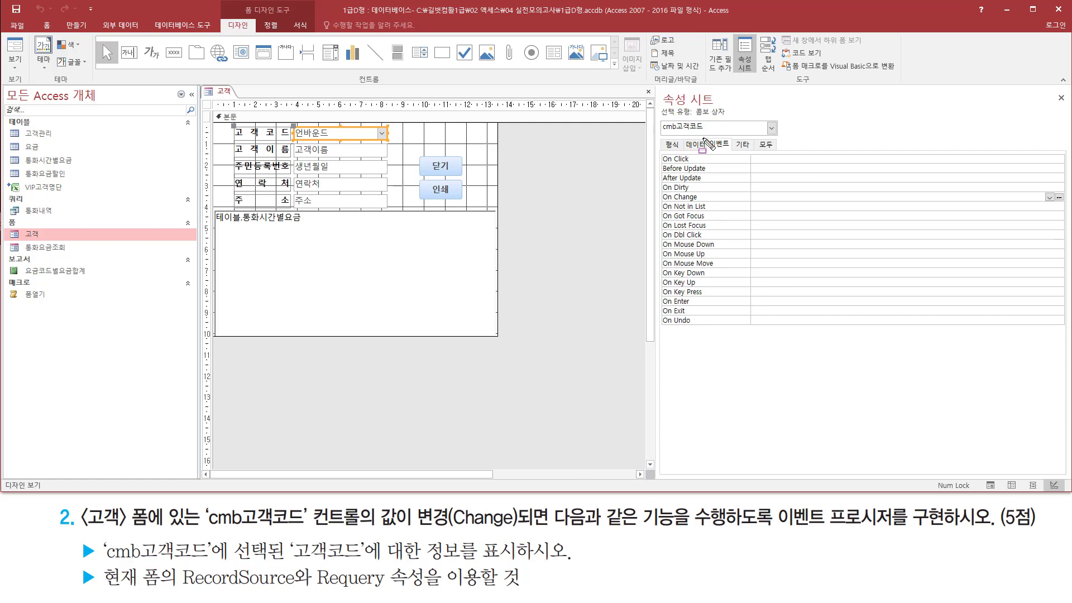
{"action": "left_click_drag", "start_coordinate": [703, 138], "coordinate": [733, 150]}
{"action": "left_click_drag", "start_coordinate": [660, 202], "coordinate": [707, 185]}
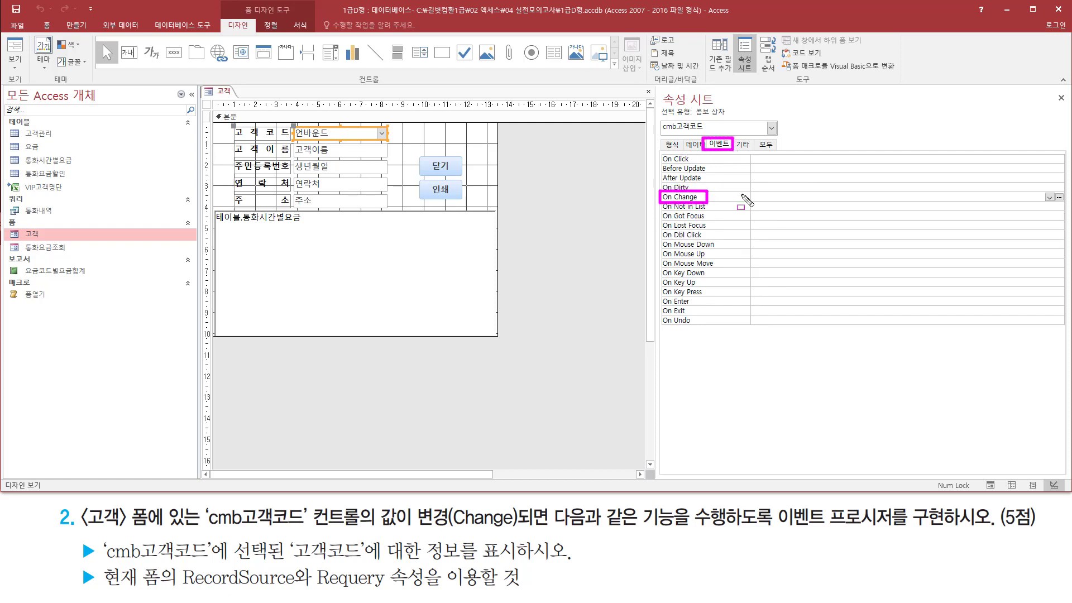
{"action": "key", "text": "Escape"}
{"action": "left_click", "coordinate": [759, 194]}
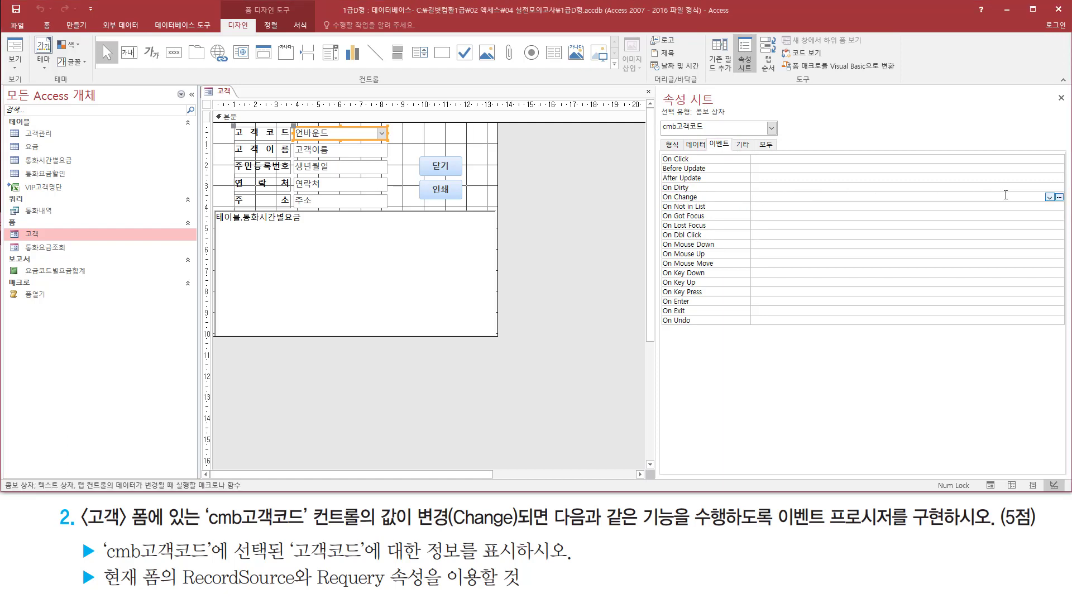
{"action": "key", "text": "ctrl+shift+d"}
{"action": "left_click_drag", "start_coordinate": [1048, 186], "coordinate": [1068, 205]}
{"action": "key", "text": "Escape"}
{"action": "left_click", "coordinate": [1059, 198]}
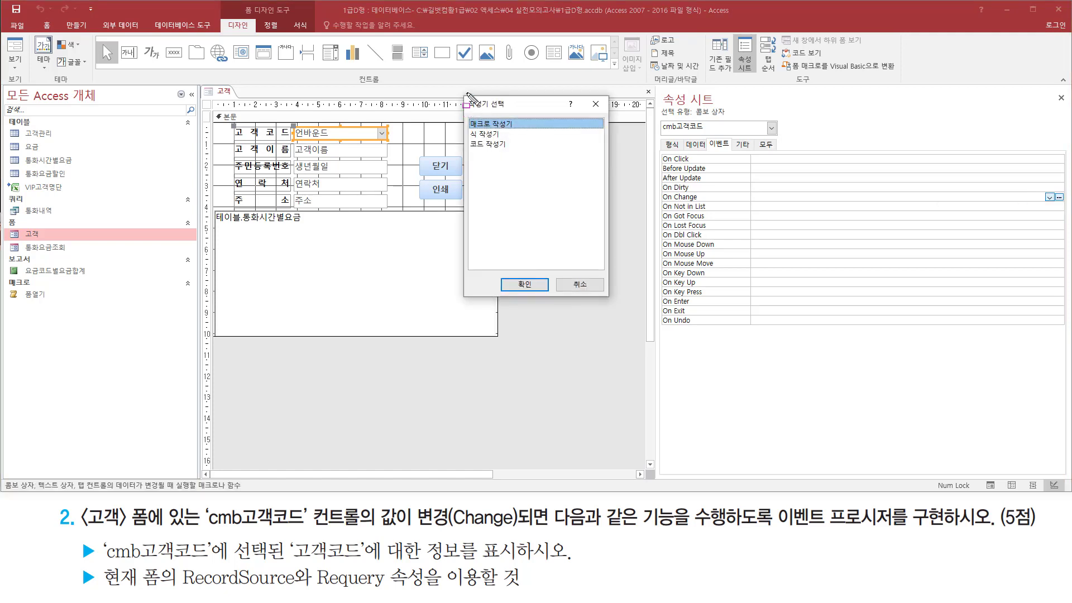
Step: Choose the code builder (코드 작성기) to create the Change event procedure
{"action": "key", "text": "ctrl+shift+d"}
{"action": "left_click_drag", "start_coordinate": [463, 95], "coordinate": [617, 299]}
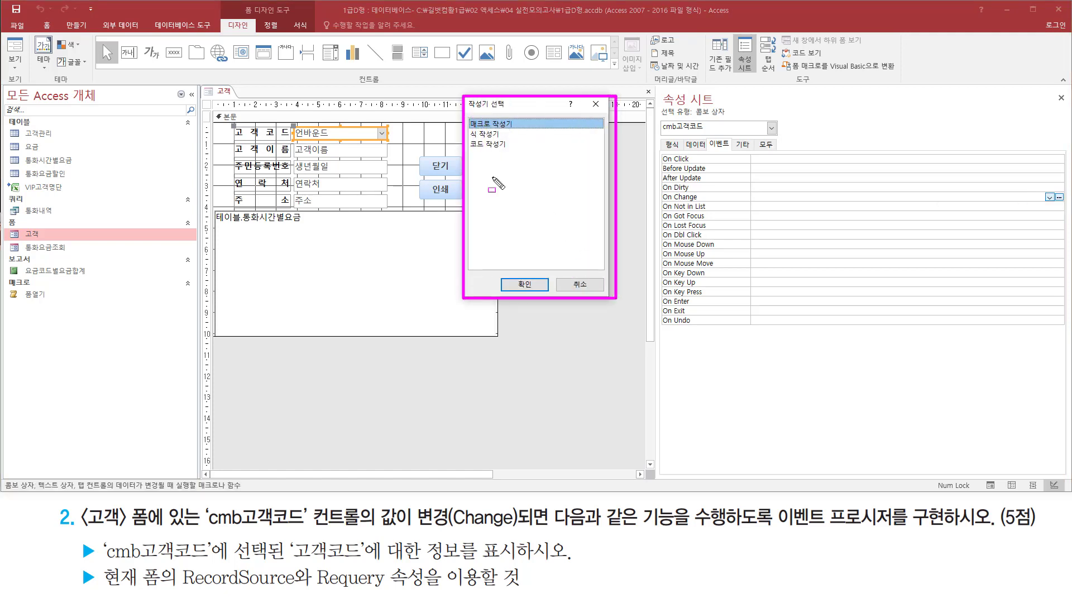
{"action": "left_click_drag", "start_coordinate": [468, 150], "coordinate": [513, 139]}
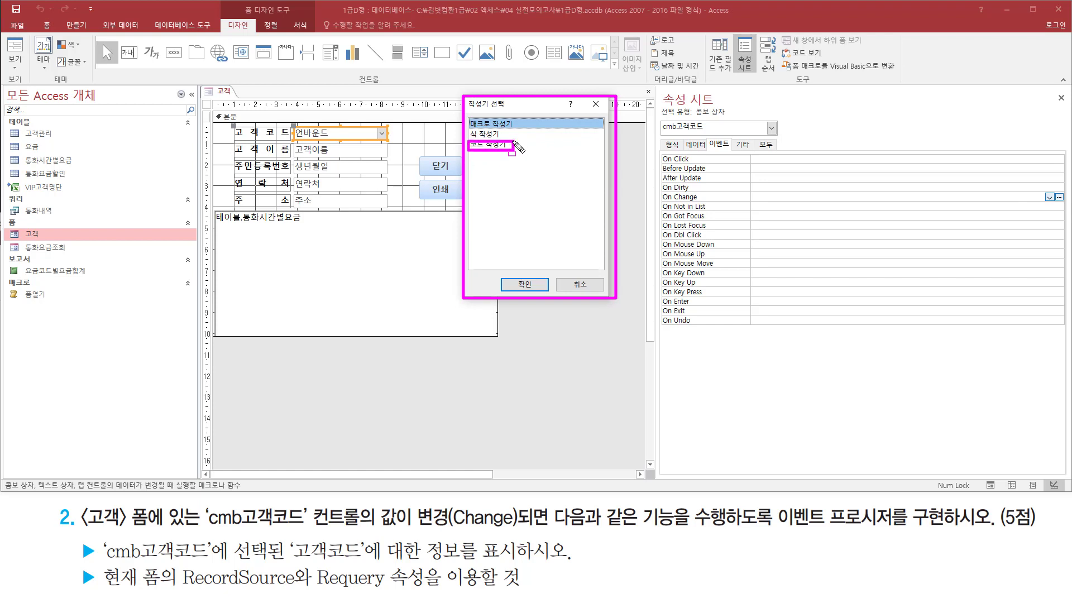
{"action": "key", "text": "Escape"}
{"action": "left_click", "coordinate": [493, 144]}
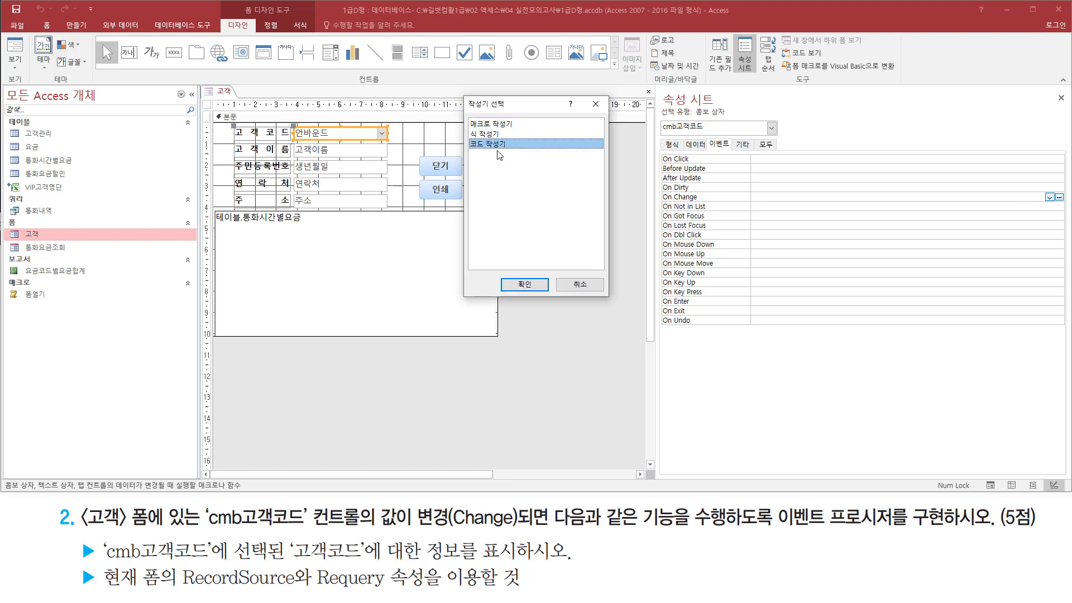
{"action": "key", "text": "ctrl+shift+d"}
{"action": "left_click_drag", "start_coordinate": [506, 270], "coordinate": [547, 295]}
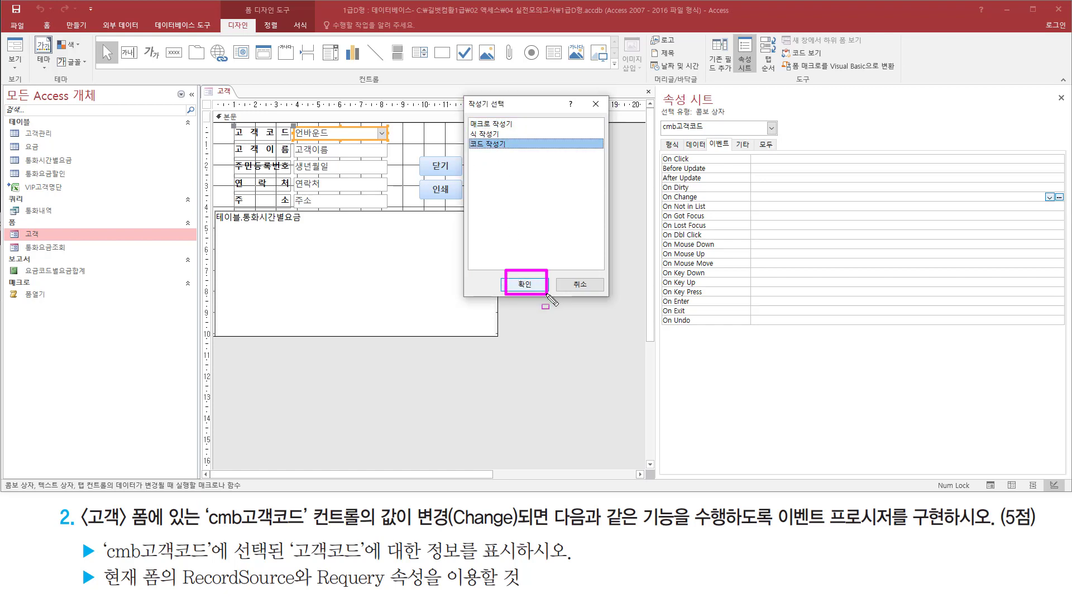
{"action": "key", "text": "Escape"}
{"action": "left_click", "coordinate": [532, 287]}
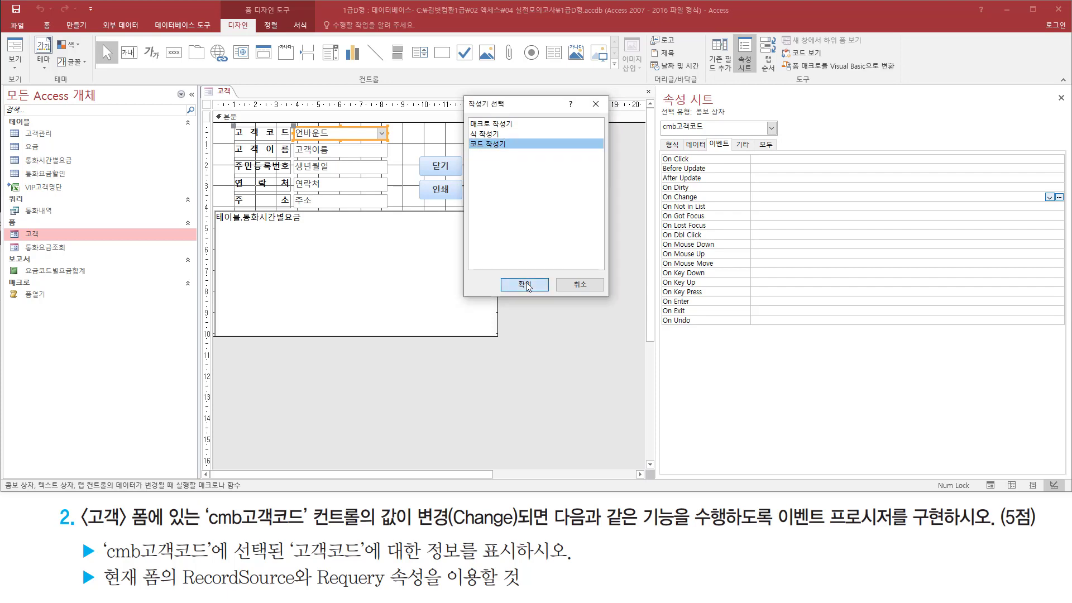
Step: Insert blank lines inside the cmb고객코드_Change procedure to make room for its statements
{"action": "key", "text": "ctrl+shift+d"}
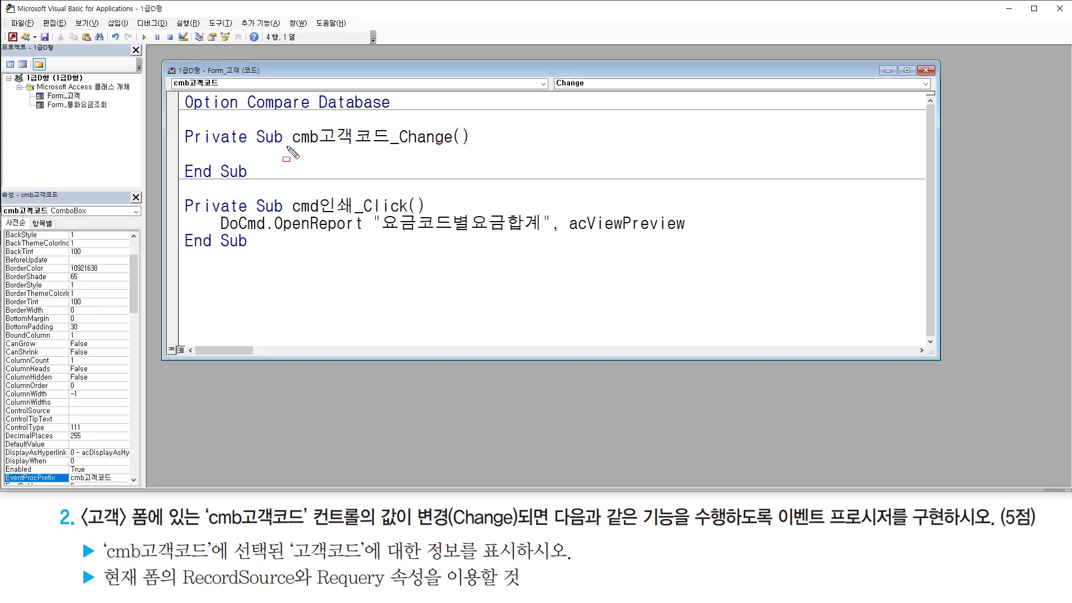
{"action": "mouse_move", "coordinate": [286, 148]}
{"action": "left_mouse_down"}
{"action": "mouse_move", "coordinate": [389, 150]}
{"action": "mouse_move", "coordinate": [407, 138]}
{"action": "mouse_move", "coordinate": [474, 148]}
{"action": "left_mouse_up"}
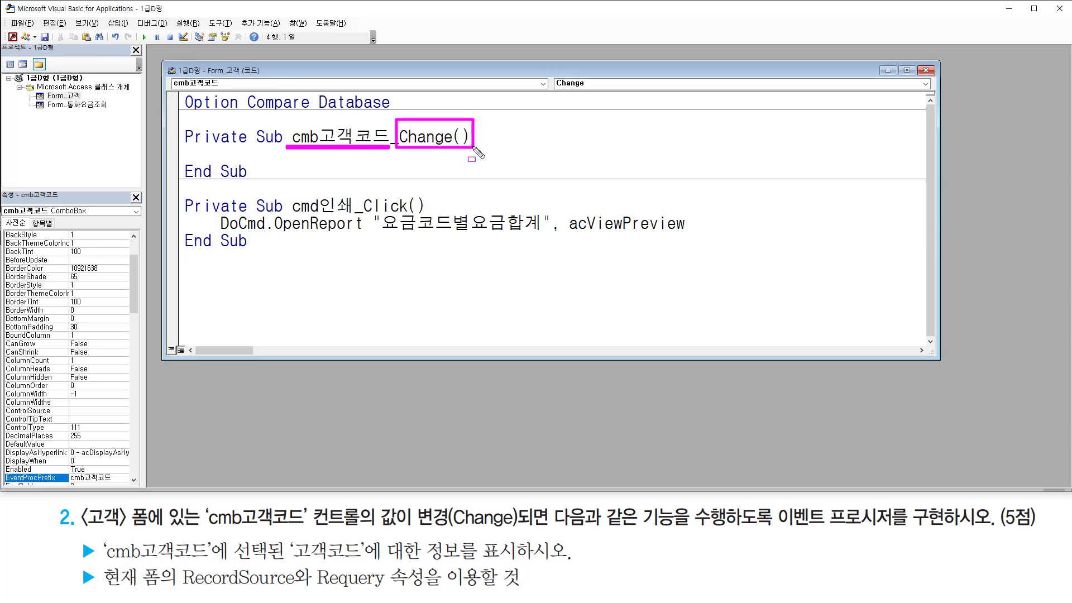
{"action": "left_click_drag", "start_coordinate": [183, 148], "coordinate": [307, 162]}
{"action": "key", "text": "Escape"}
{"action": "left_click", "coordinate": [255, 159]}
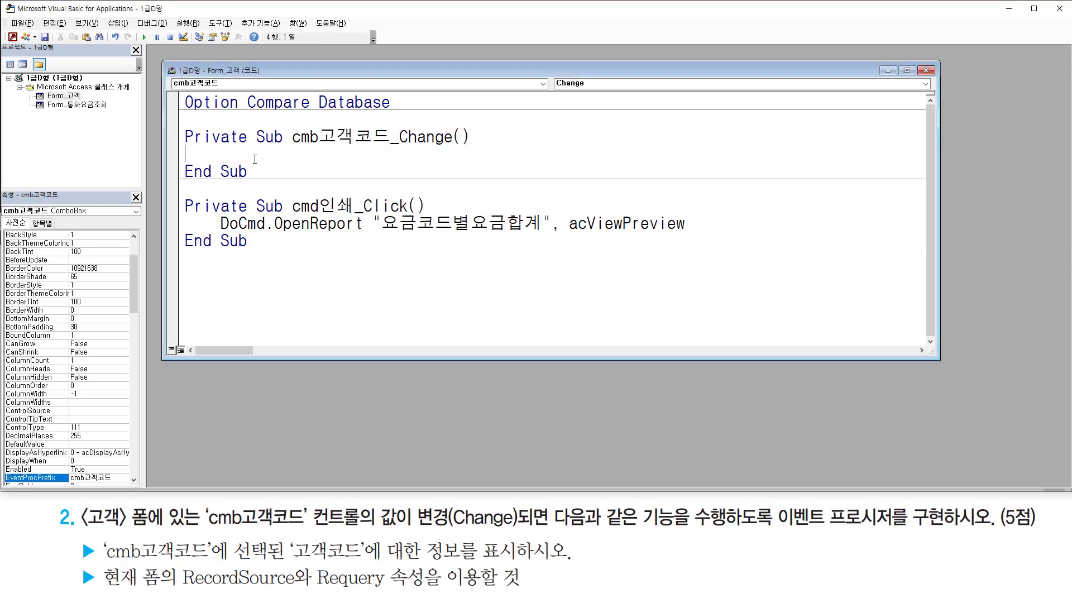
{"action": "key", "text": "Return"}
{"action": "key", "text": "Return"}
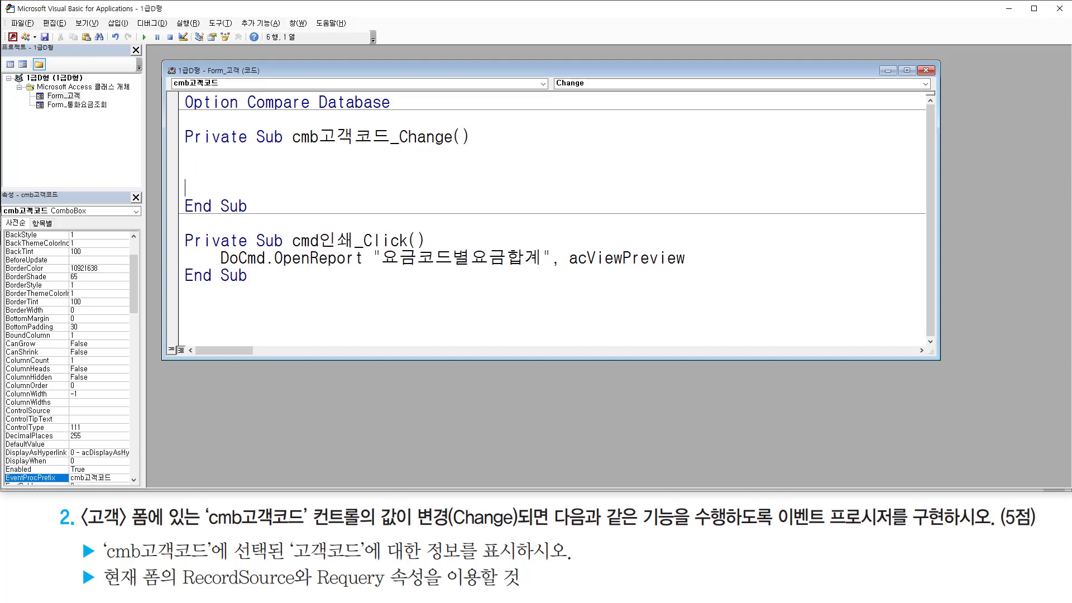
{"action": "key", "text": "Up"}
{"action": "key", "text": "Return"}
{"action": "key", "text": "Up"}
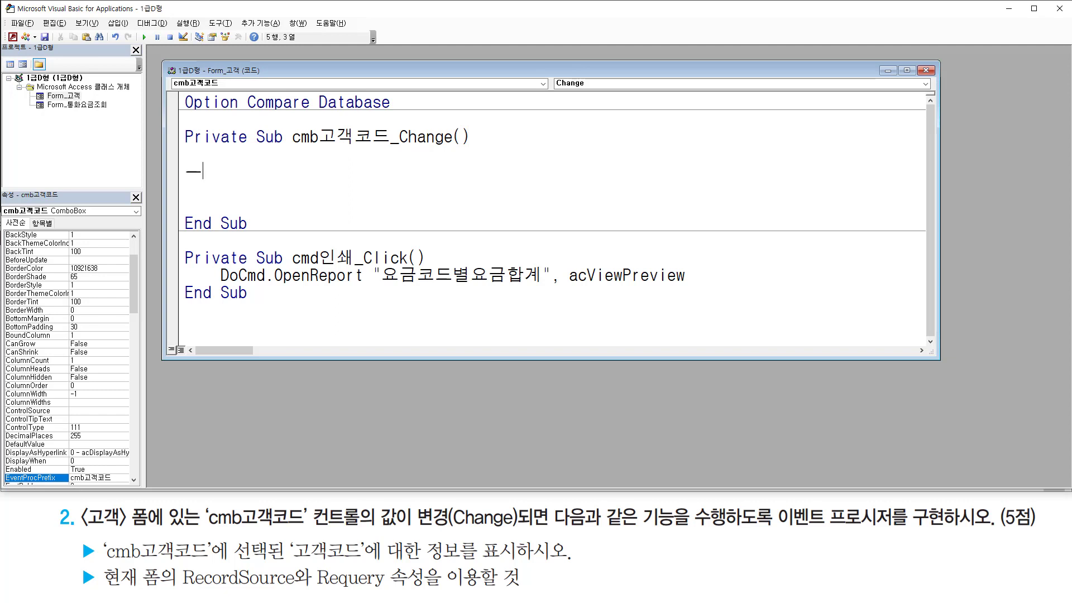
Step: Start a statement assigning Me.RecordSource the query "select * from 고객관리" in the Change procedure
{"action": "type", "text": "me.re"}
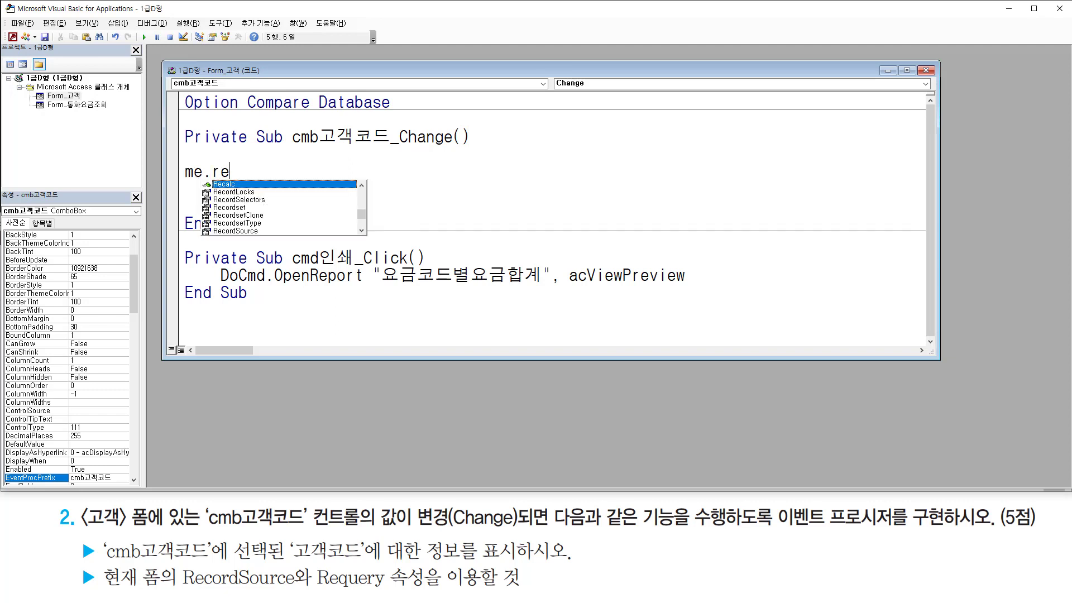
{"action": "type", "text": "cordsou"}
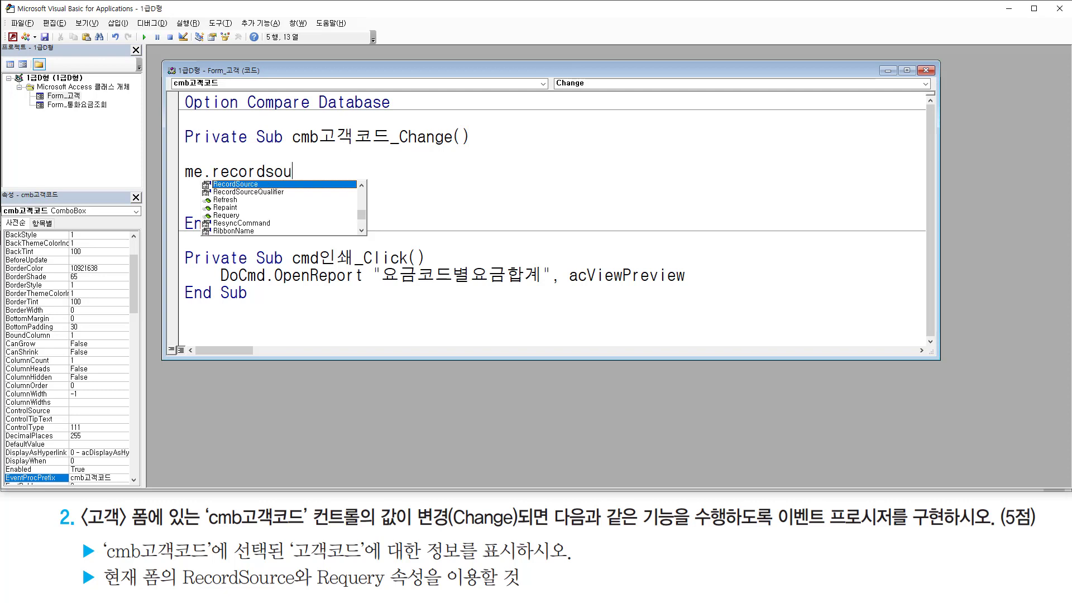
{"action": "key", "text": "Tab"}
{"action": "type", "text": "="}
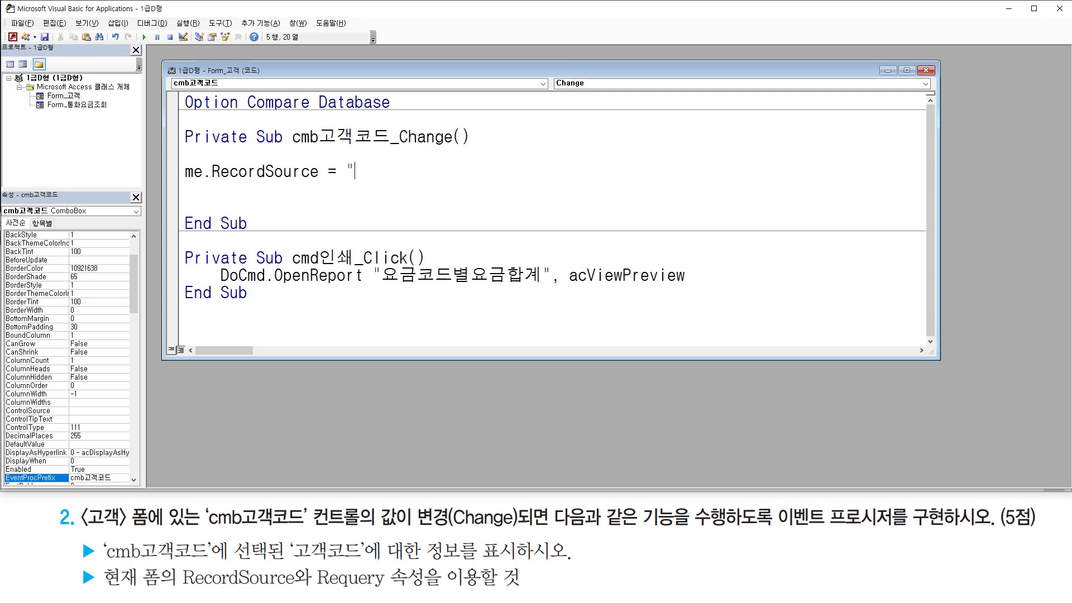
{"action": "type", "text": " \"select * from"}
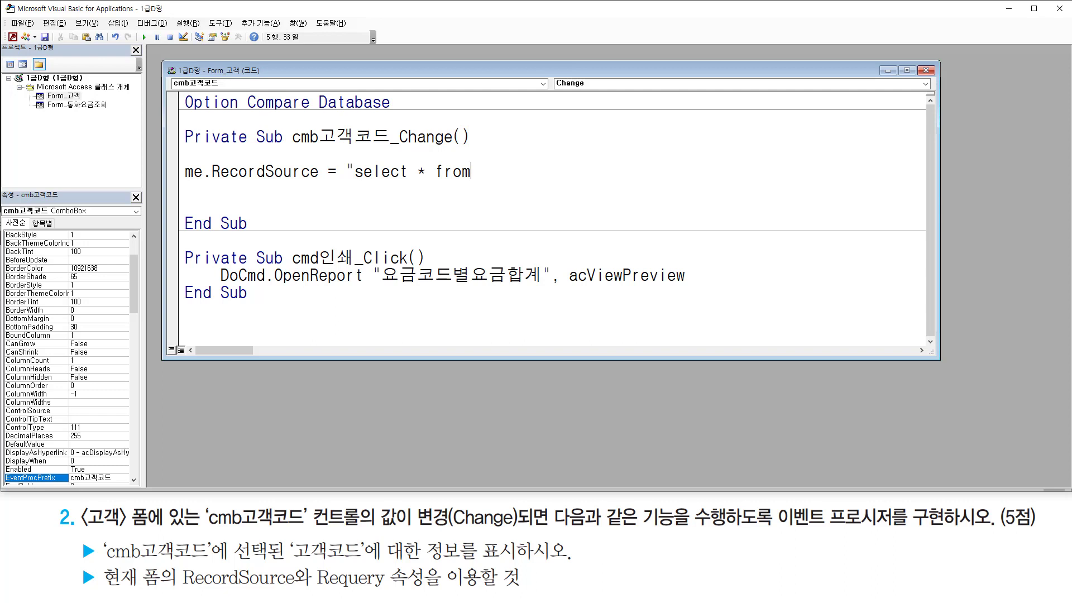
{"action": "type", "text": " 고객관기"}
{"action": "key", "text": "BackSpace"}
{"action": "type", "text": "리"}
Step: Complete the RecordSource query with the condition where 고객코드 = '" & cmb고객코드 & "'"
{"action": "key", "text": "Hangul"}
{"action": "type", "text": "wh"}
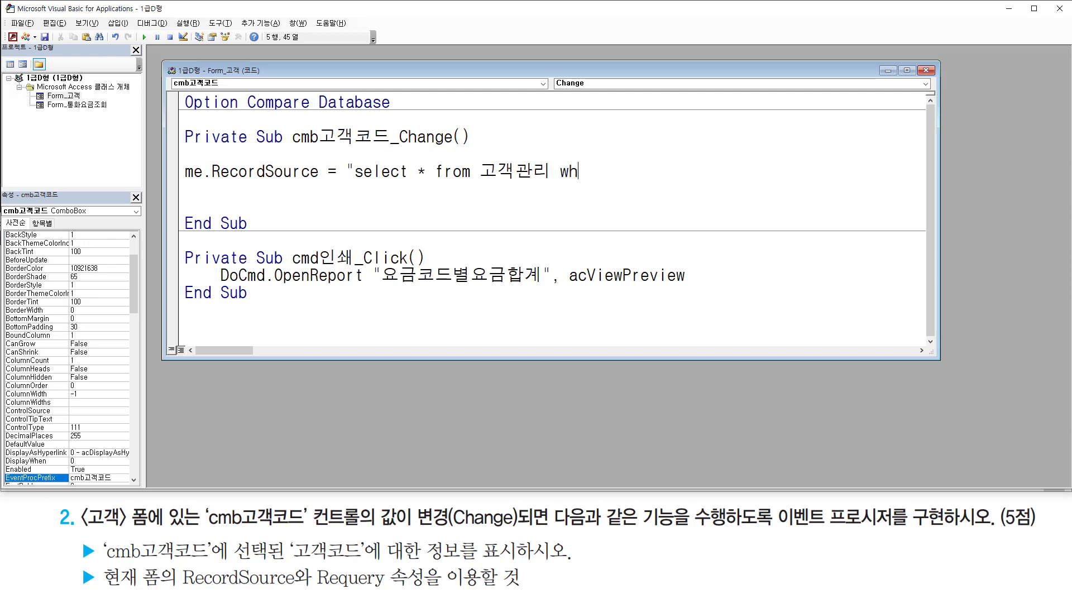
{"action": "type", "text": "ere"}
{"action": "type", "text": "고객코드 = "}
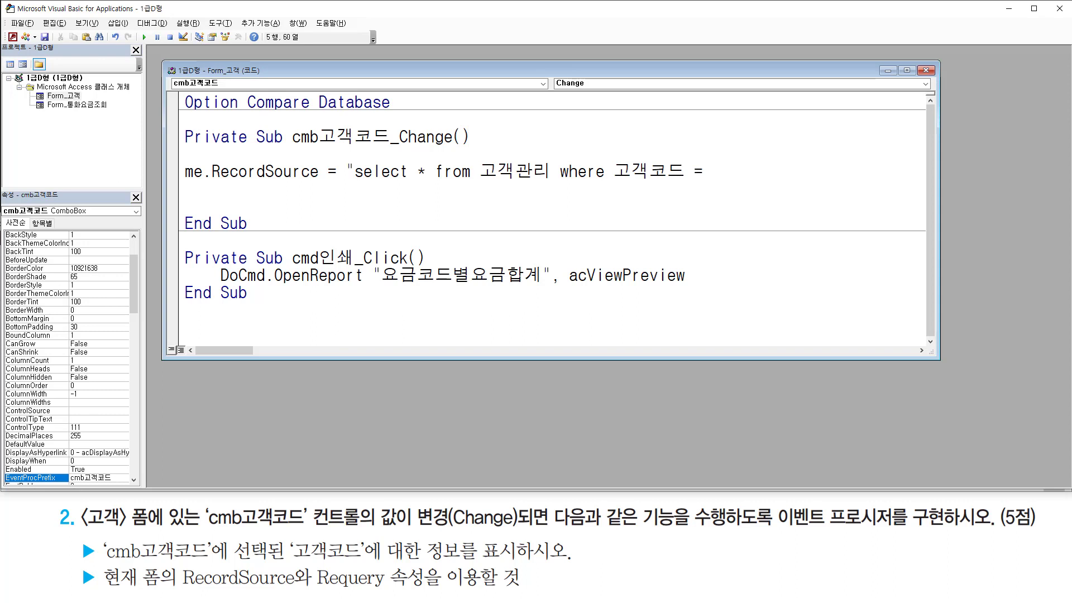
{"action": "type", "text": "cmb고객코드"}
{"action": "left_click", "coordinate": [711, 172]}
{"action": "type", "text": "'\" & cmb고객코드 "}
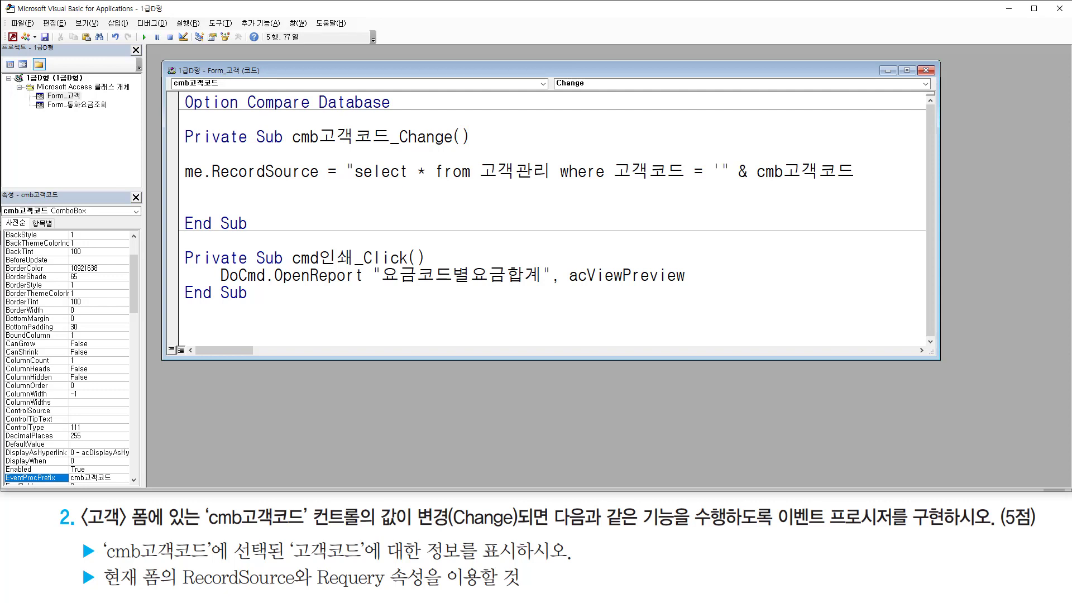
{"action": "type", "text": "& \""}
{"action": "key", "text": "Return"}
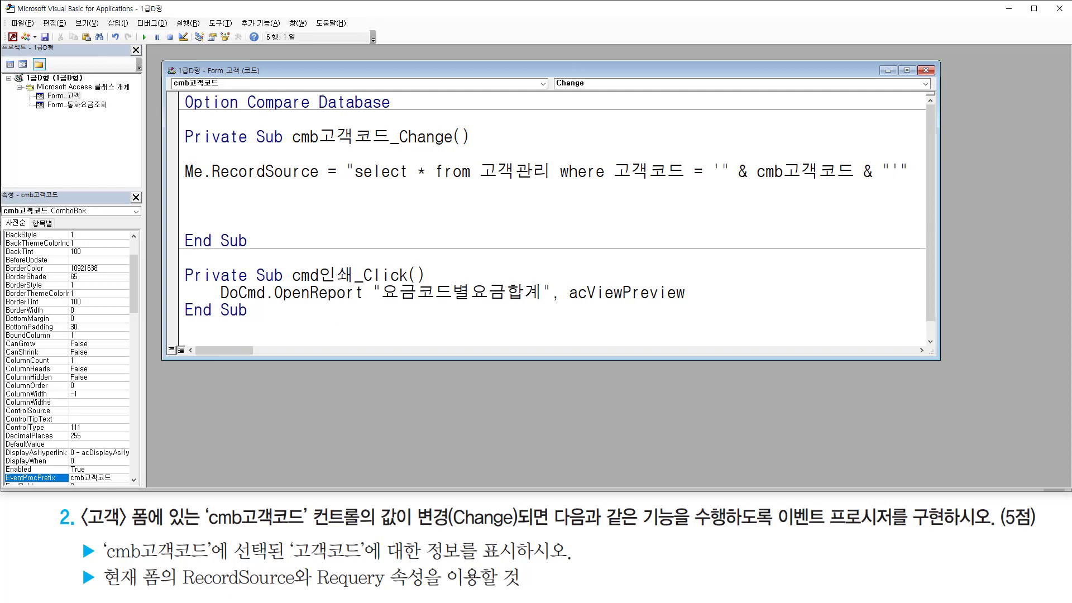
Step: Add a Me.Requery statement below the RecordSource line, separated by a blank line
{"action": "key", "text": "Return"}
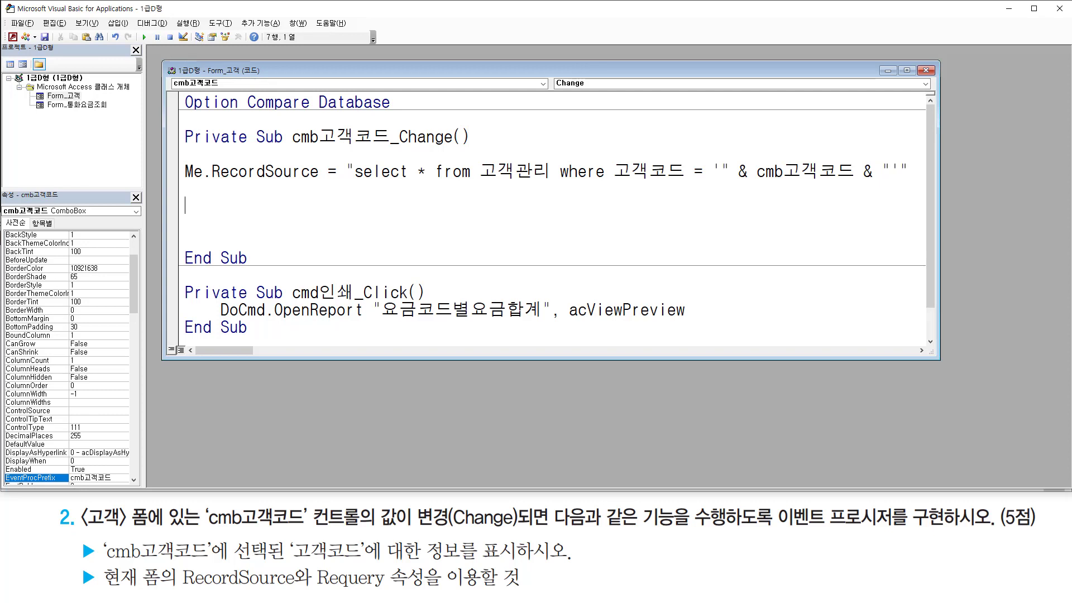
{"action": "type", "text": "ㅡㄷ"}
{"action": "key", "text": "BackSpace"}
{"action": "key", "text": "BackSpace"}
{"action": "key", "text": "Hangul"}
{"action": "type", "text": "me.req"}
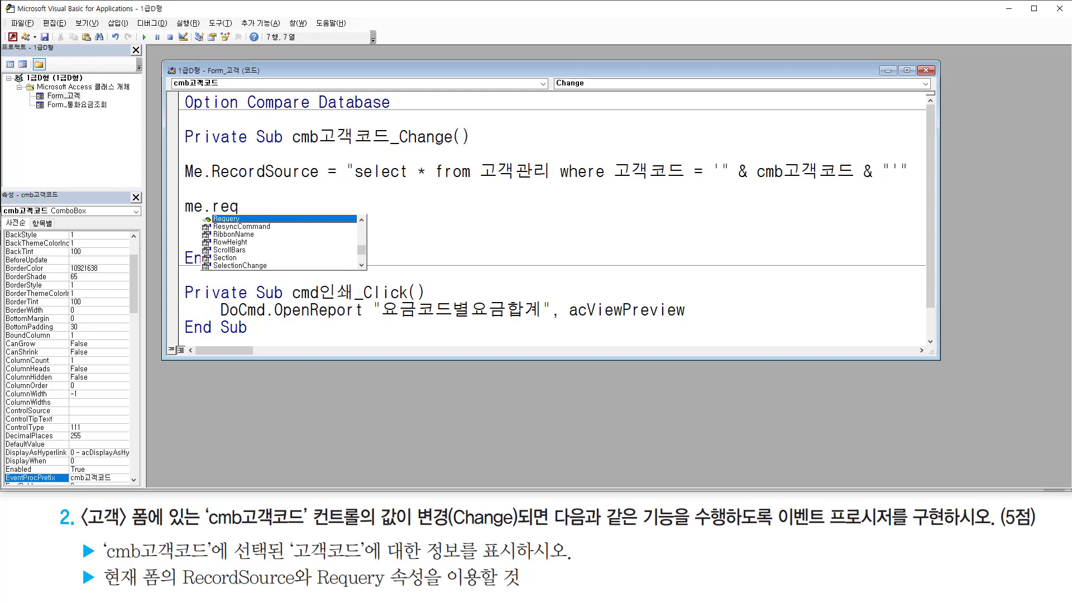
{"action": "key", "text": "Tab"}
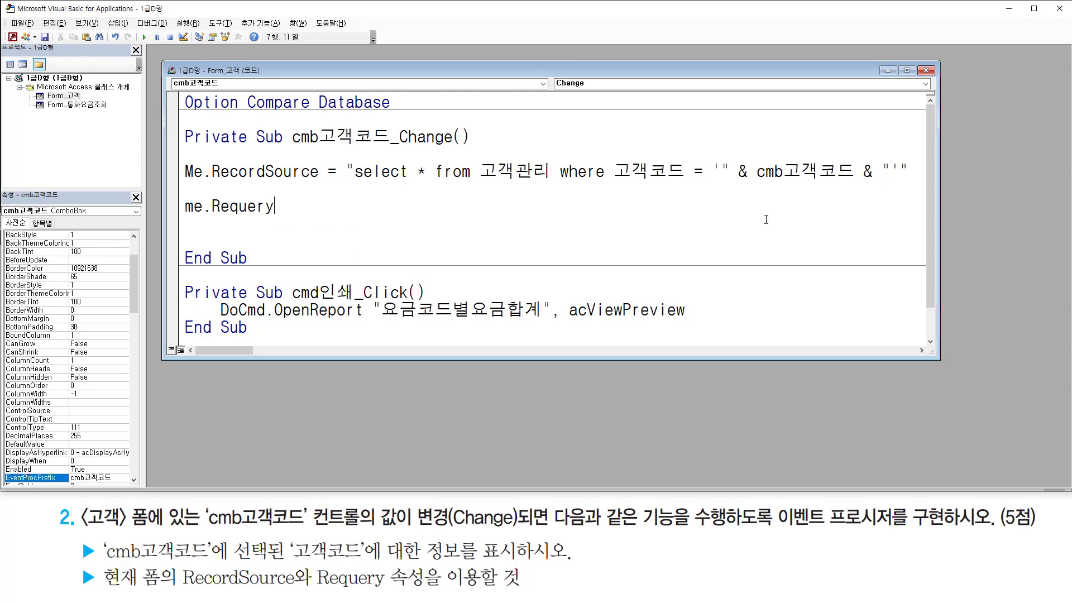
{"action": "key", "text": "Return"}
Step: Review the Change procedure's header, the table, field and control names in its RecordSource query, and the Requery statement
{"action": "key", "text": "ctrl+2"}
{"action": "mouse_move", "coordinate": [293, 149]}
{"action": "left_mouse_down"}
{"action": "mouse_move", "coordinate": [391, 142]}
{"action": "mouse_move", "coordinate": [393, 122]}
{"action": "mouse_move", "coordinate": [468, 145]}
{"action": "left_mouse_up"}
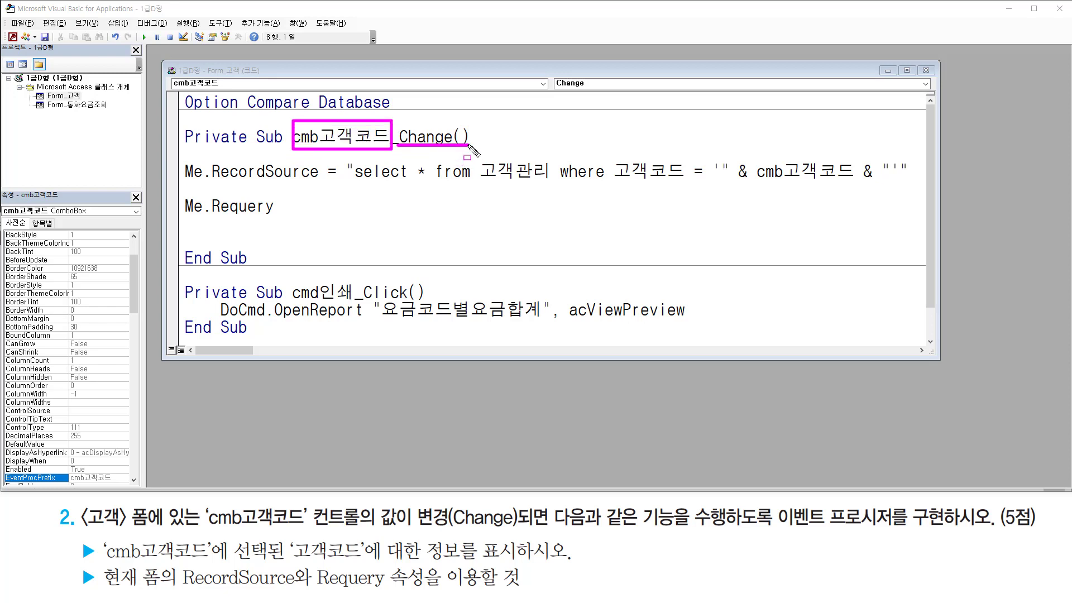
{"action": "left_click_drag", "start_coordinate": [206, 182], "coordinate": [921, 188]}
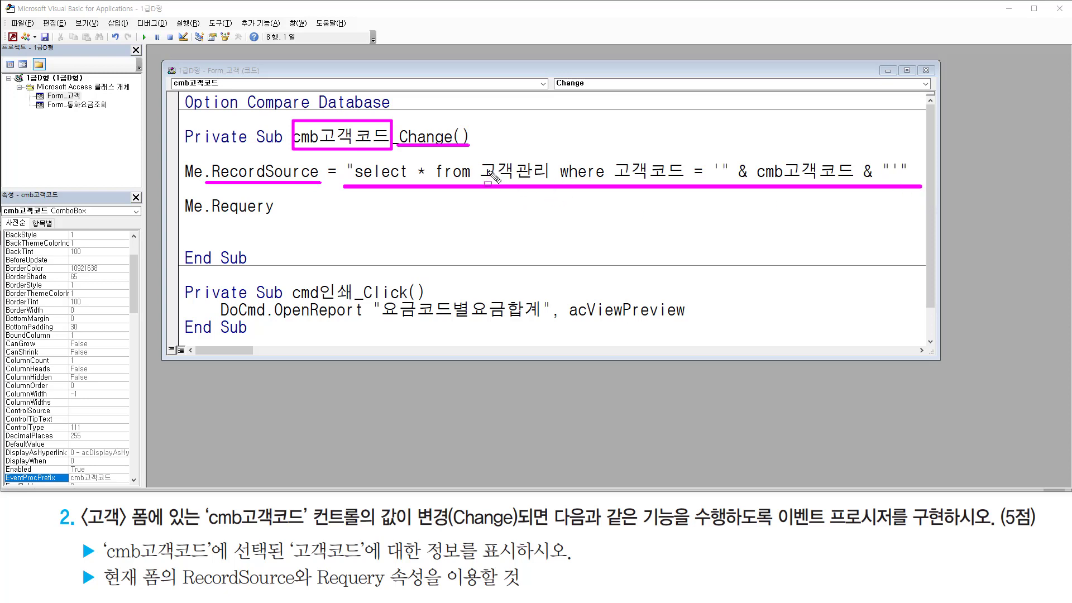
{"action": "left_click_drag", "start_coordinate": [481, 180], "coordinate": [549, 180]}
{"action": "left_click_drag", "start_coordinate": [611, 180], "coordinate": [686, 180]}
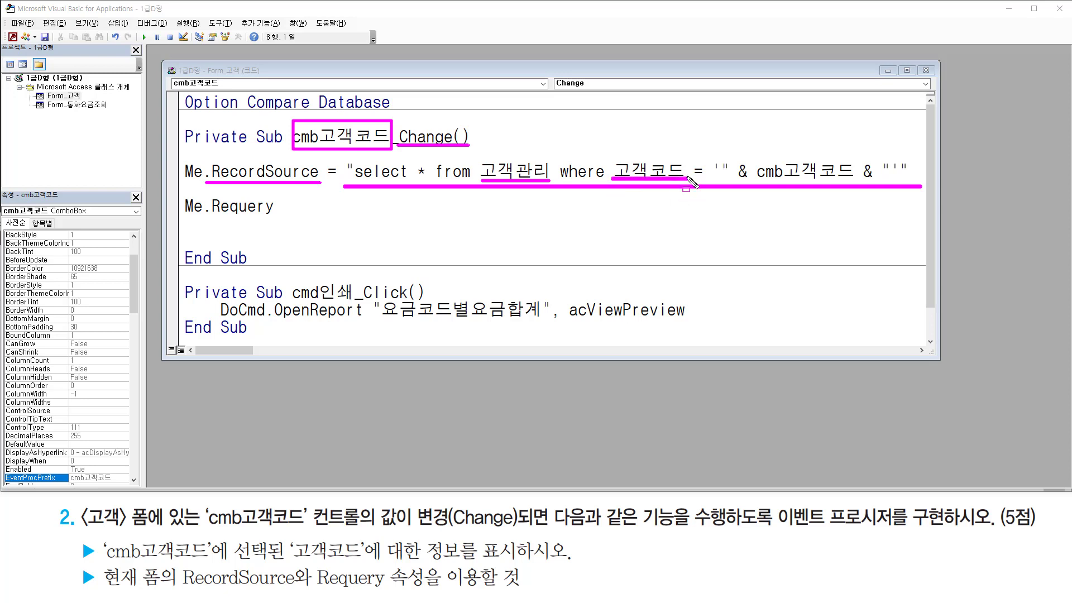
{"action": "left_click_drag", "start_coordinate": [754, 179], "coordinate": [854, 179]}
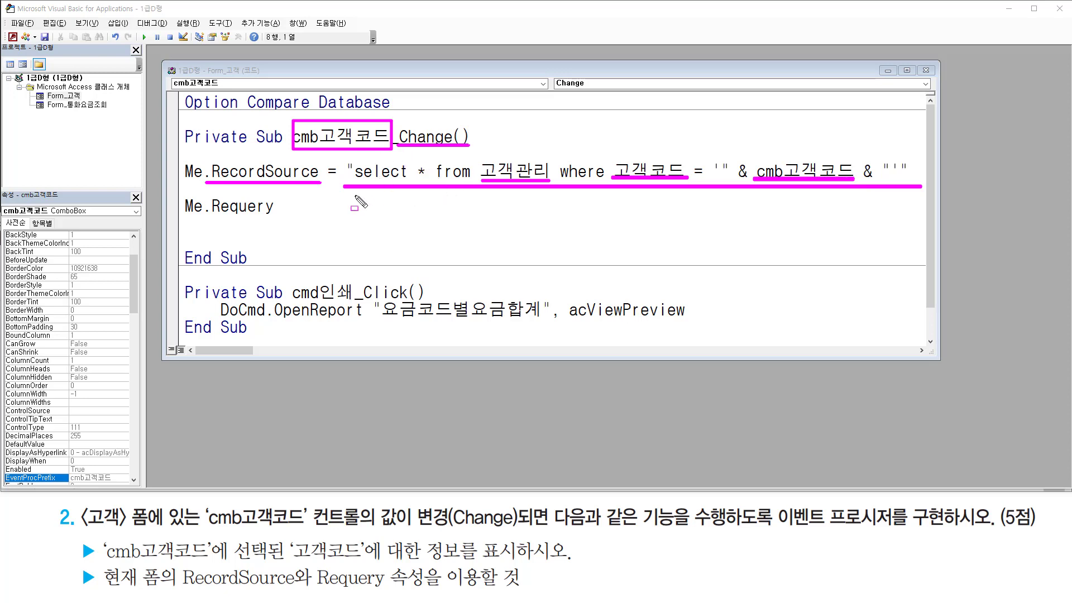
{"action": "left_click_drag", "start_coordinate": [207, 155], "coordinate": [322, 191]}
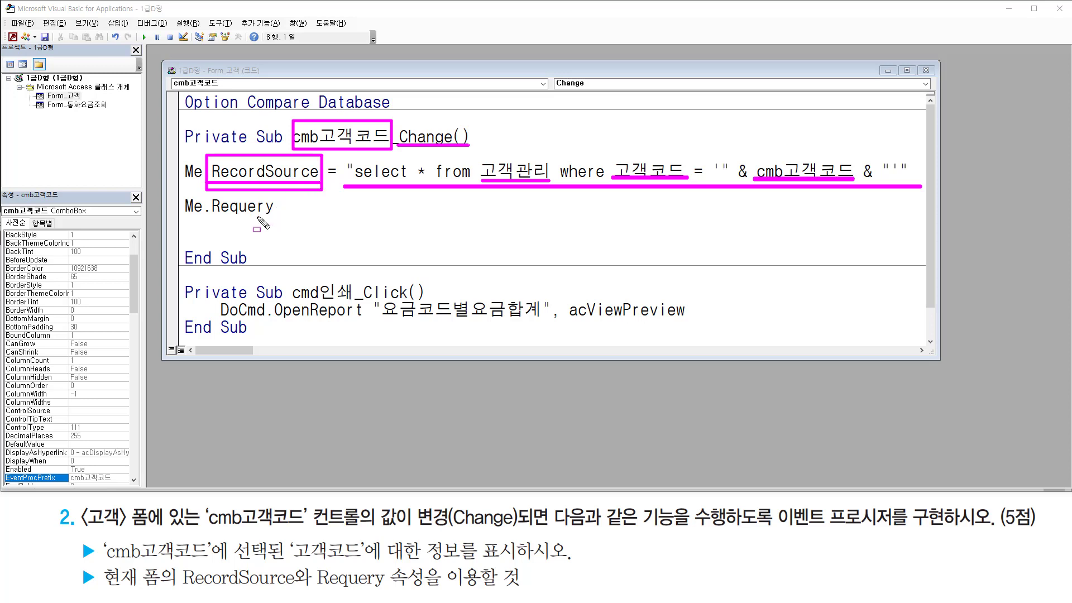
{"action": "left_click_drag", "start_coordinate": [197, 220], "coordinate": [284, 221]}
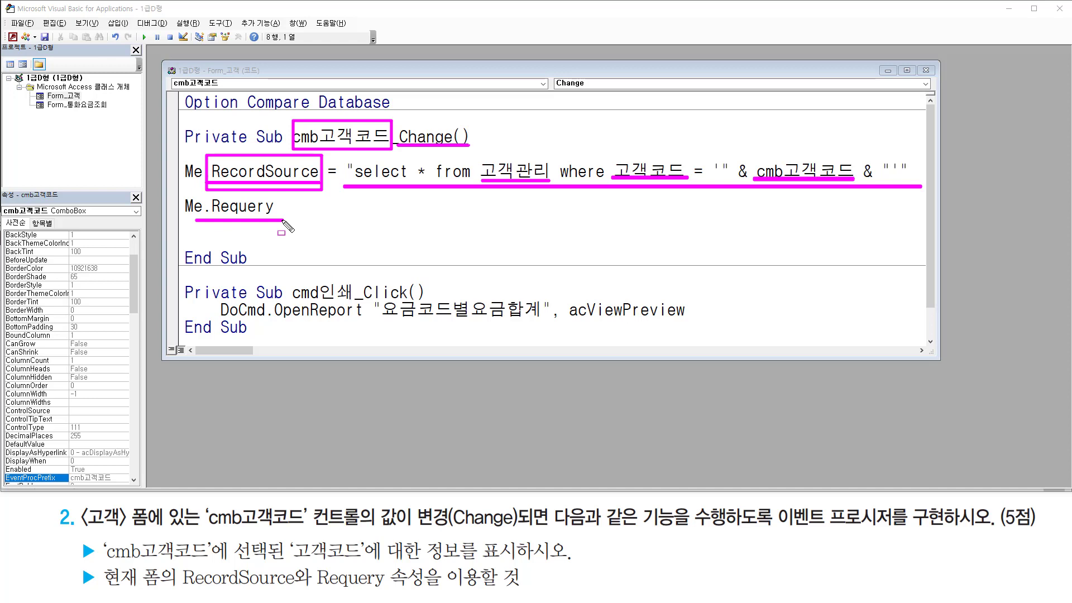
{"action": "key", "text": "Escape"}
Step: Return from the Visual Basic editor to the 고객 form's design view in Access
{"action": "left_click", "coordinate": [313, 207]}
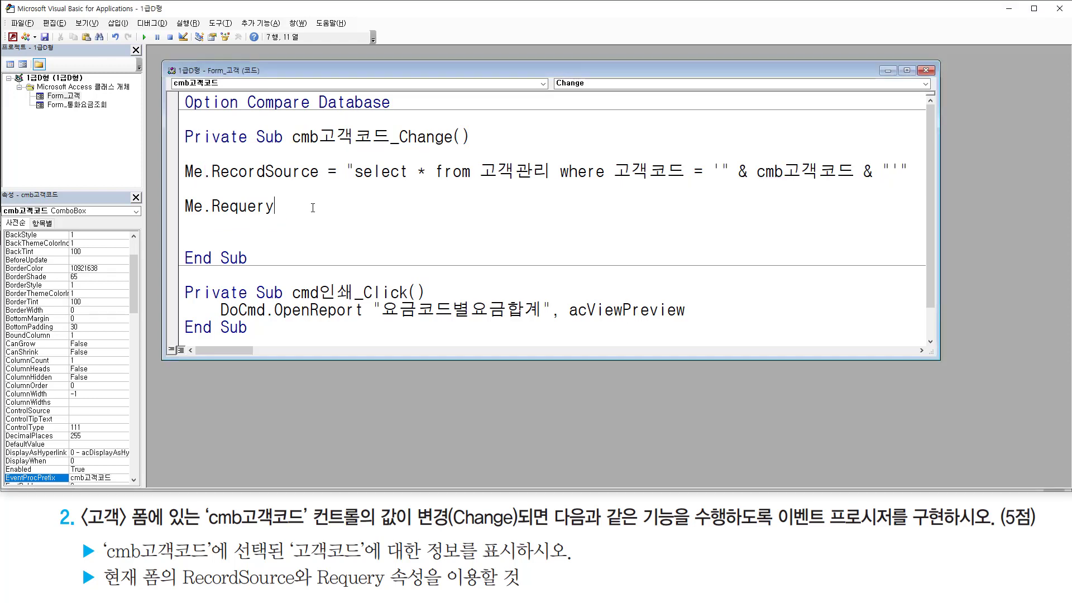
{"action": "key", "text": "ctrl+2"}
{"action": "left_click_drag", "start_coordinate": [2, 27], "coordinate": [25, 50]}
{"action": "key", "text": "Escape"}
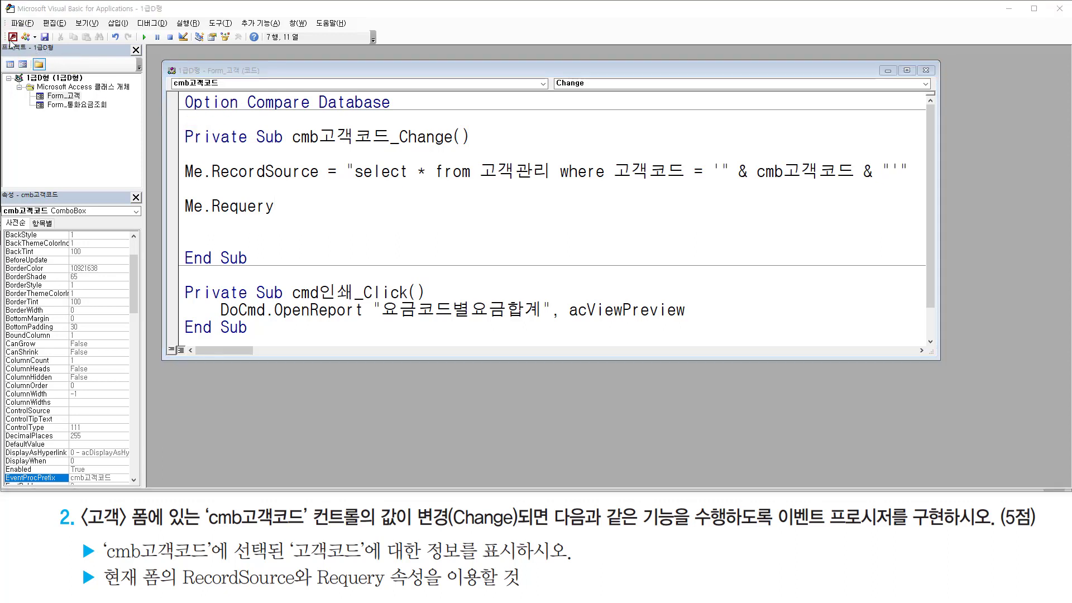
{"action": "left_click", "coordinate": [13, 37]}
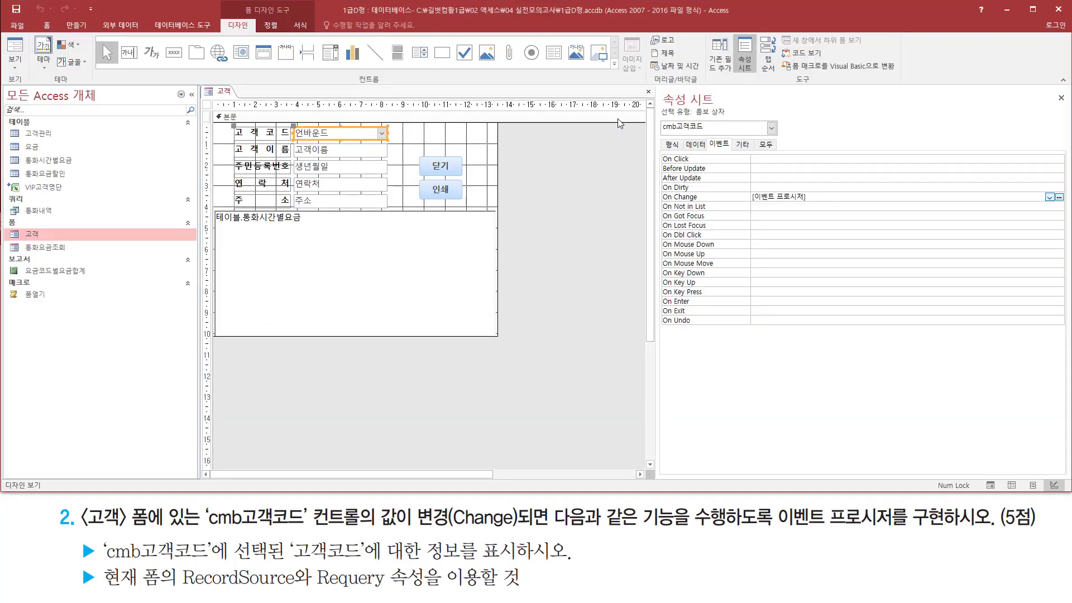
Step: Open the 고객 form in Form view and test the Change procedure by selecting two different customer codes in cmb고객코드
{"action": "right_click", "coordinate": [534, 138]}
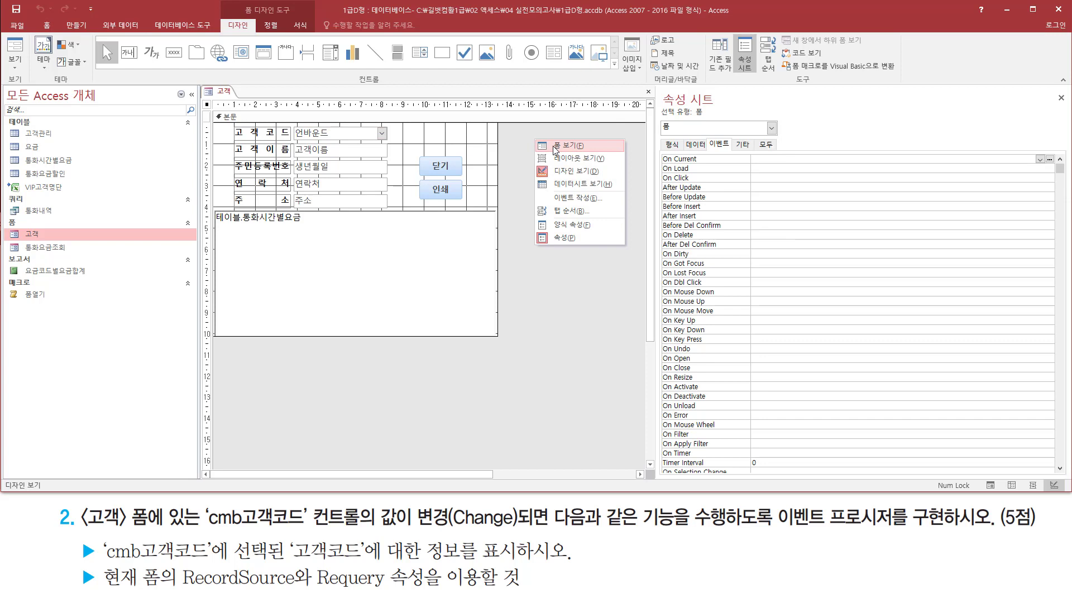
{"action": "left_click", "coordinate": [557, 147]}
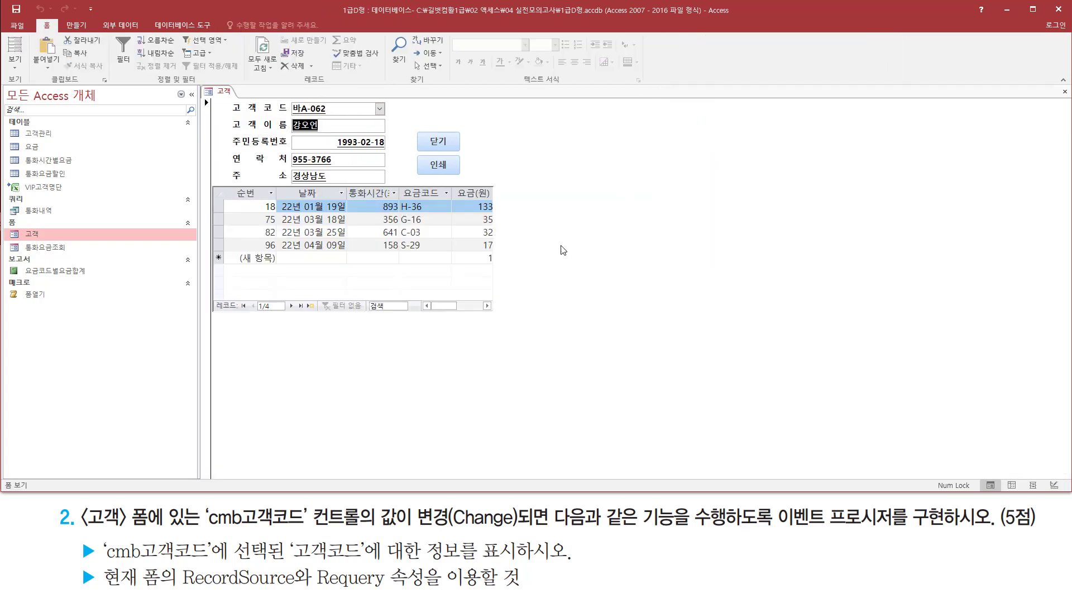
{"action": "left_click", "coordinate": [380, 109]}
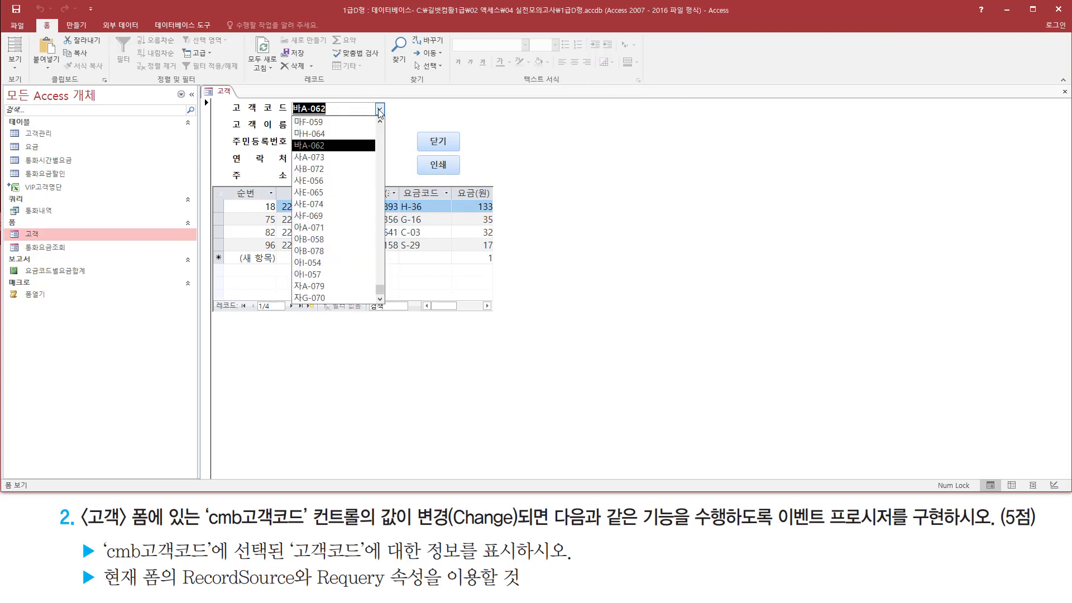
{"action": "left_click", "coordinate": [333, 139]}
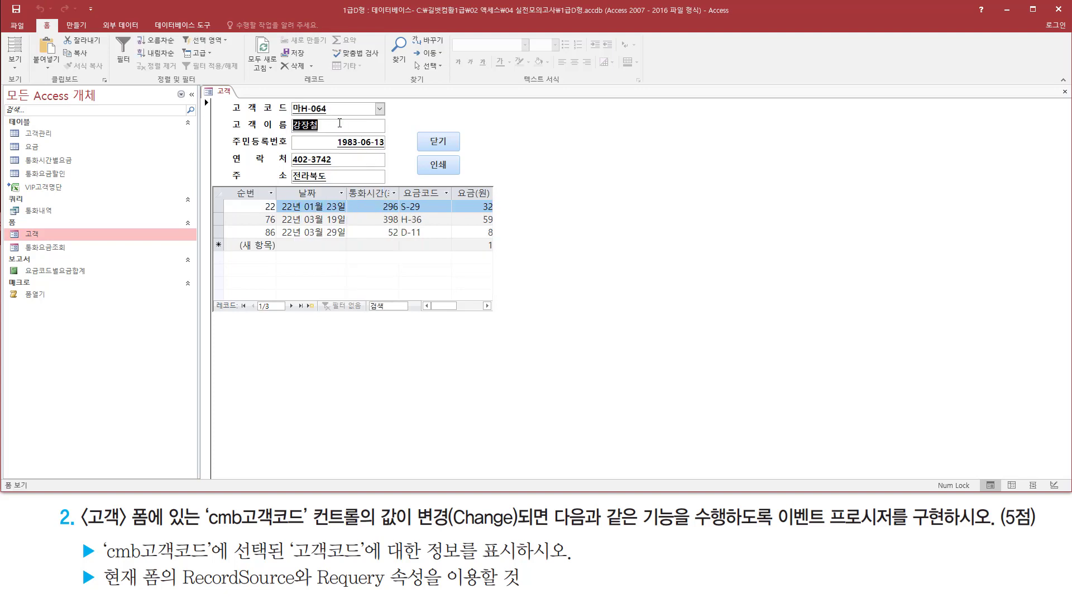
{"action": "left_click", "coordinate": [340, 123]}
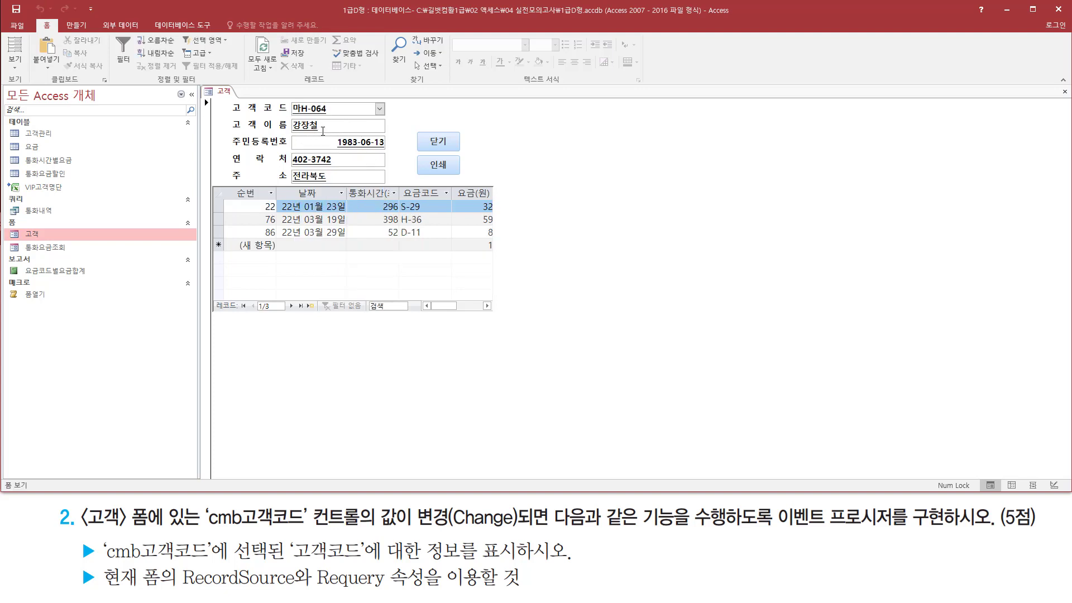
{"action": "left_click", "coordinate": [379, 108]}
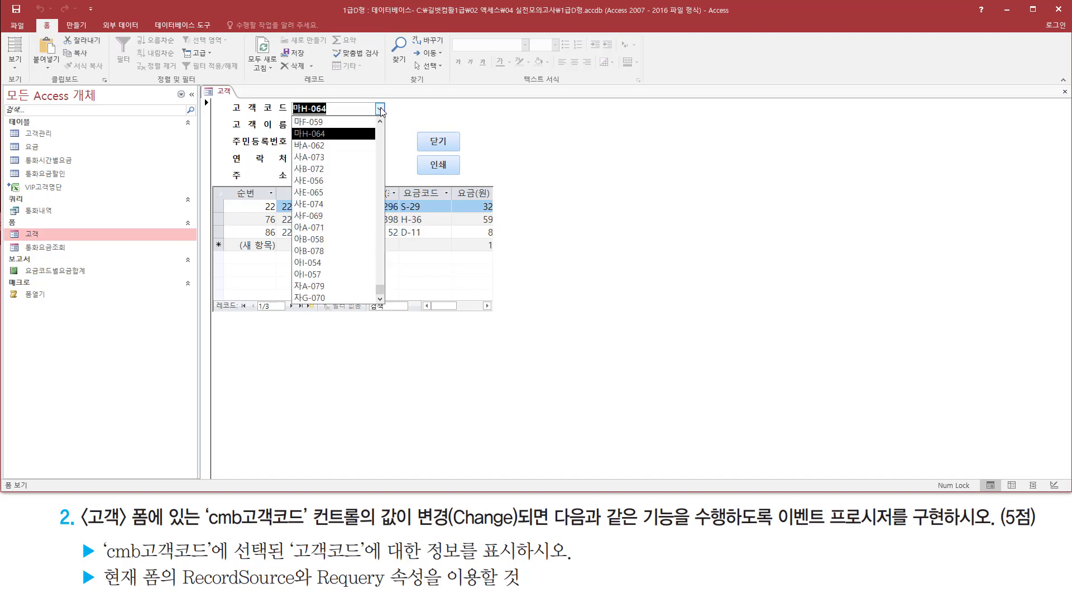
{"action": "left_click", "coordinate": [332, 228]}
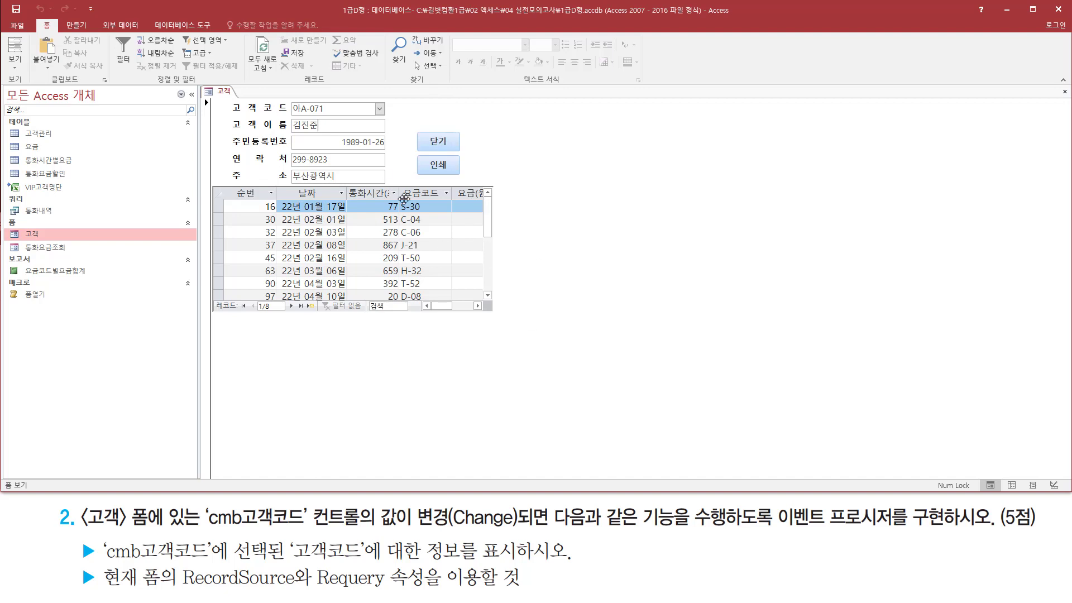
Step: Close the 고객 form and save its design changes
{"action": "right_click", "coordinate": [226, 98]}
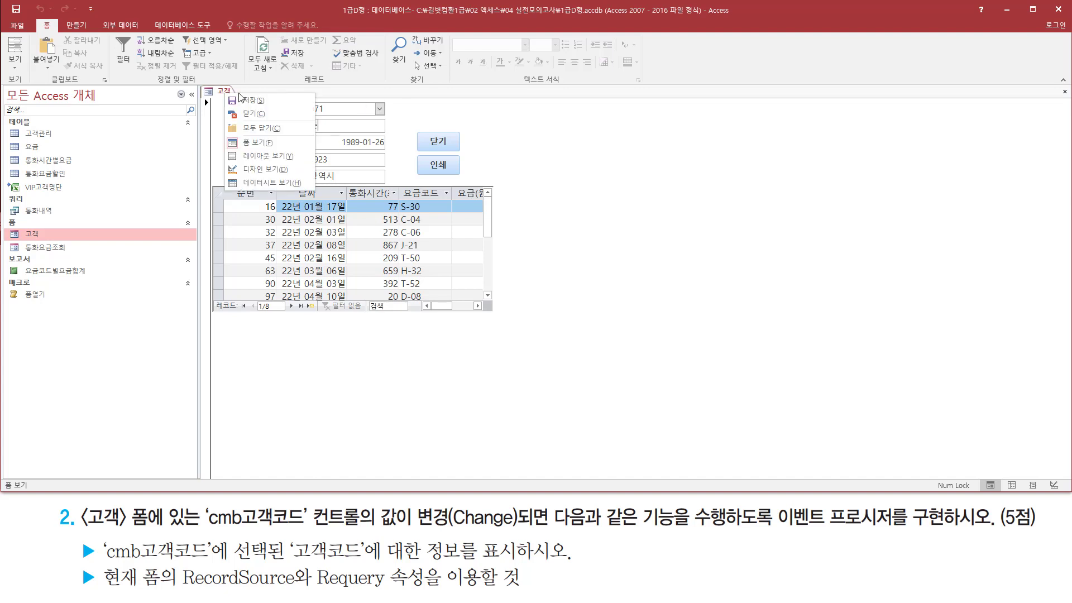
{"action": "left_click", "coordinate": [264, 112]}
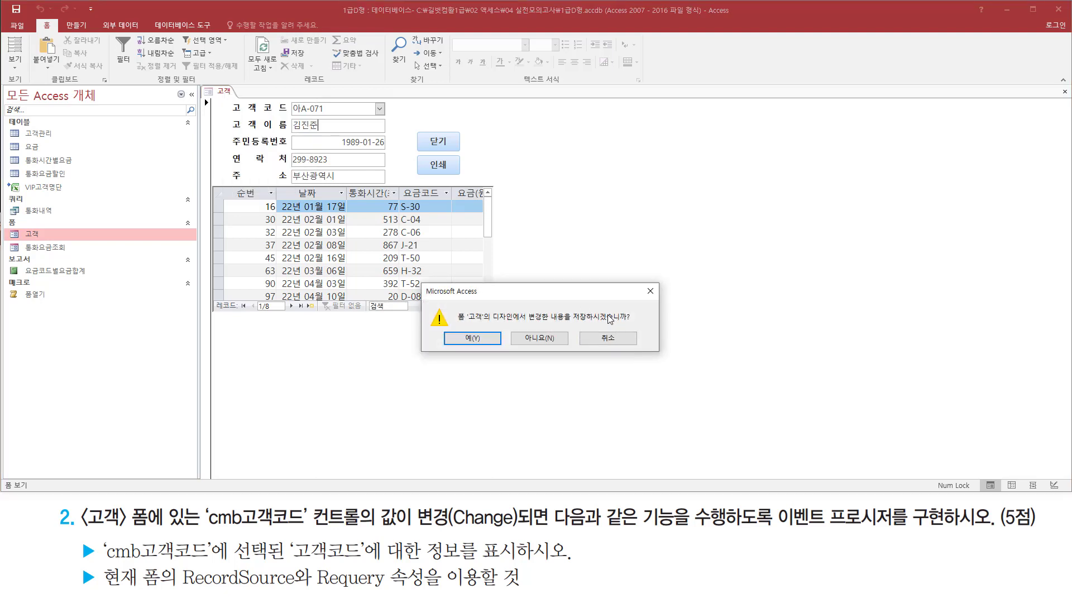
{"action": "left_click_drag", "start_coordinate": [452, 327], "coordinate": [497, 354]}
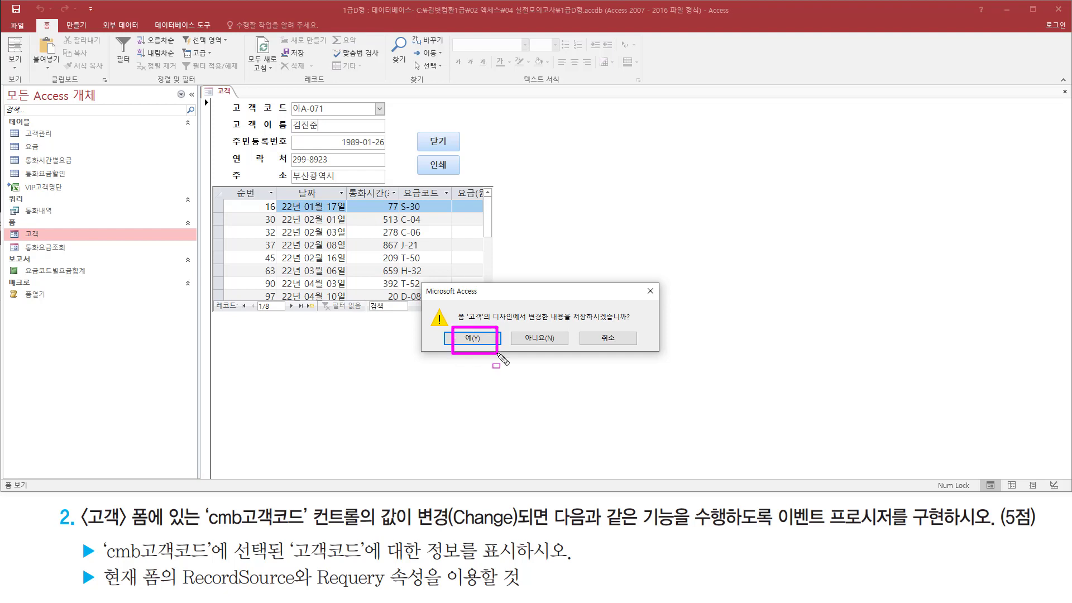
{"action": "key", "text": "Escape"}
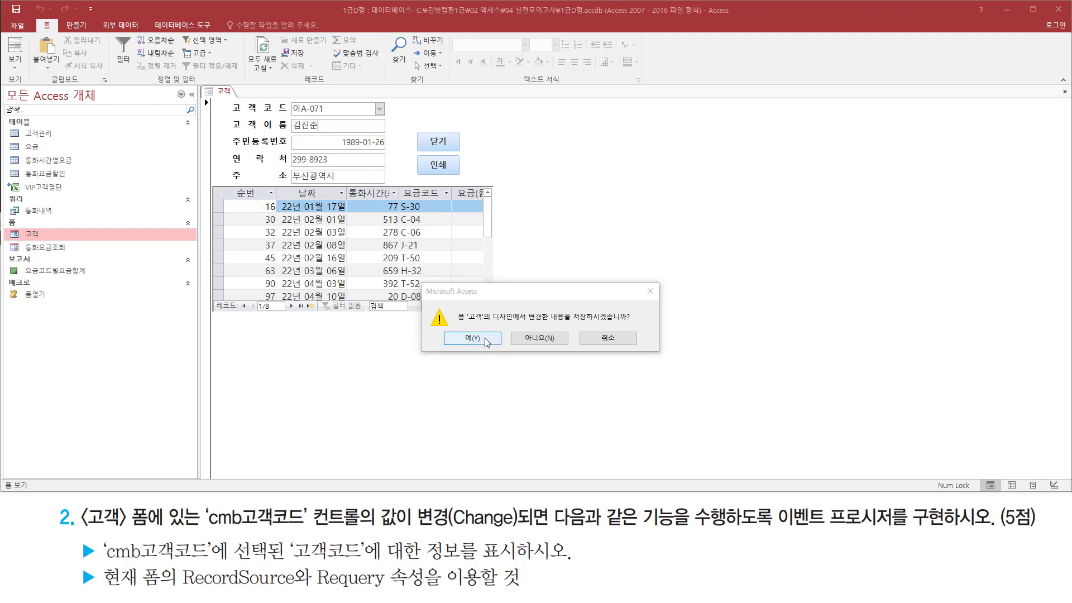
{"action": "left_click", "coordinate": [472, 339]}
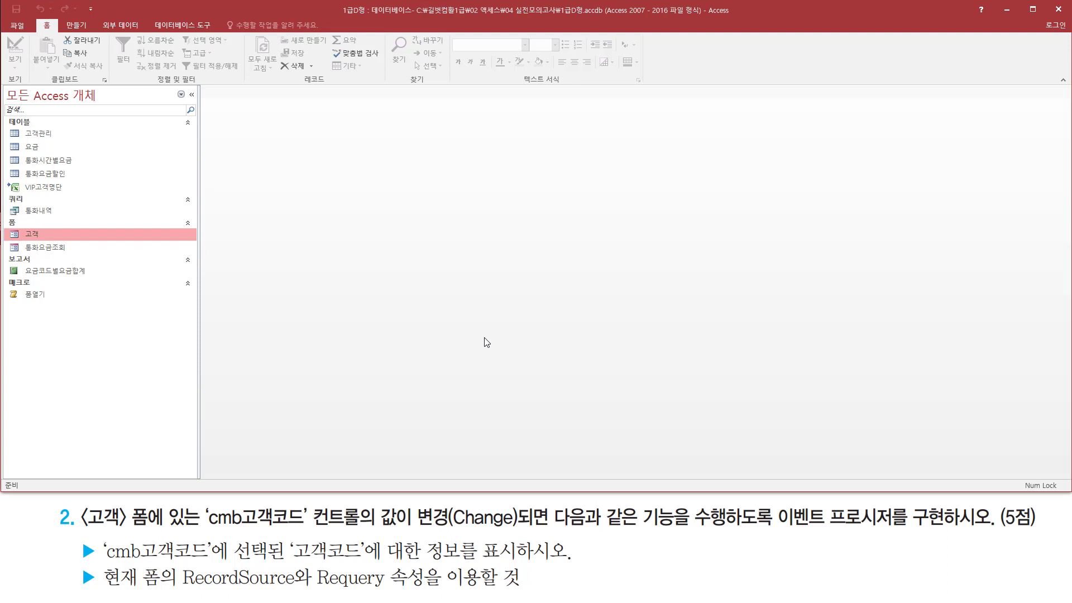